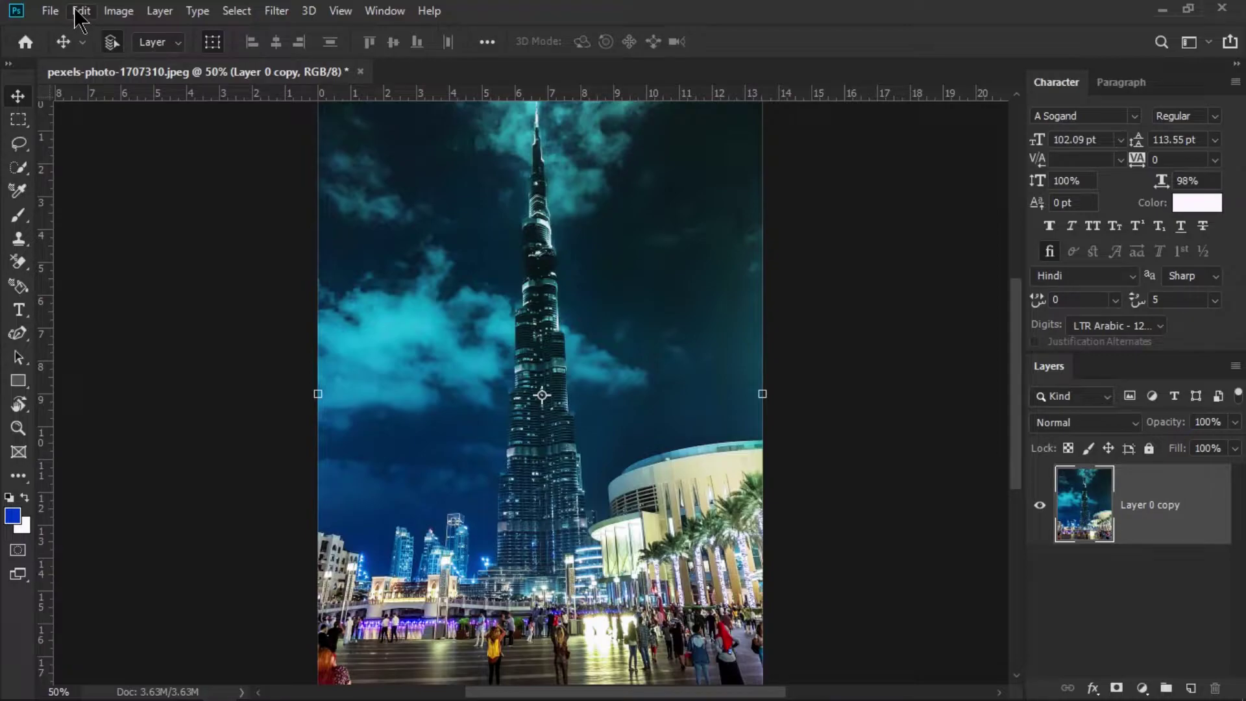
- Open the Edit menu that holds the program preferences
{"action": "left_click", "coordinate": [78, 11]}
- Set the Type preferences text engine to Middle Eastern and South Asian and confirm
{"action": "mouse_move", "coordinate": [143, 679]}
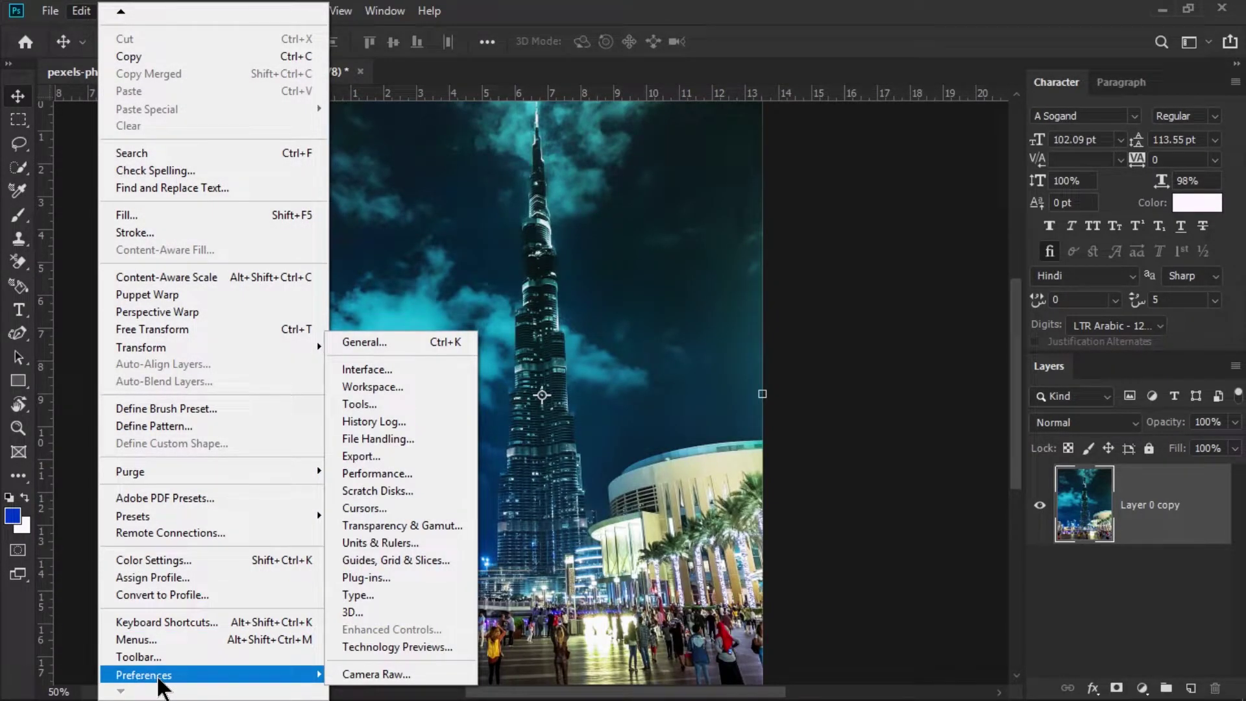
{"action": "left_click", "coordinate": [358, 595]}
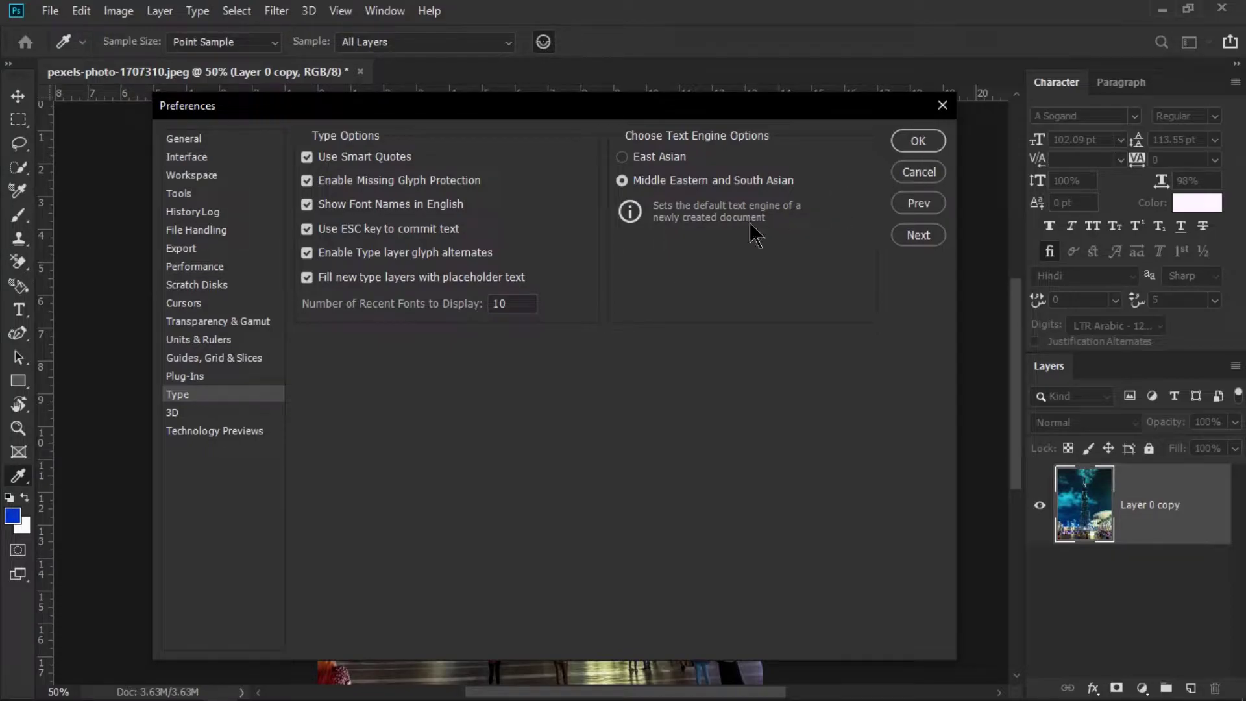
{"action": "left_click", "coordinate": [918, 141]}
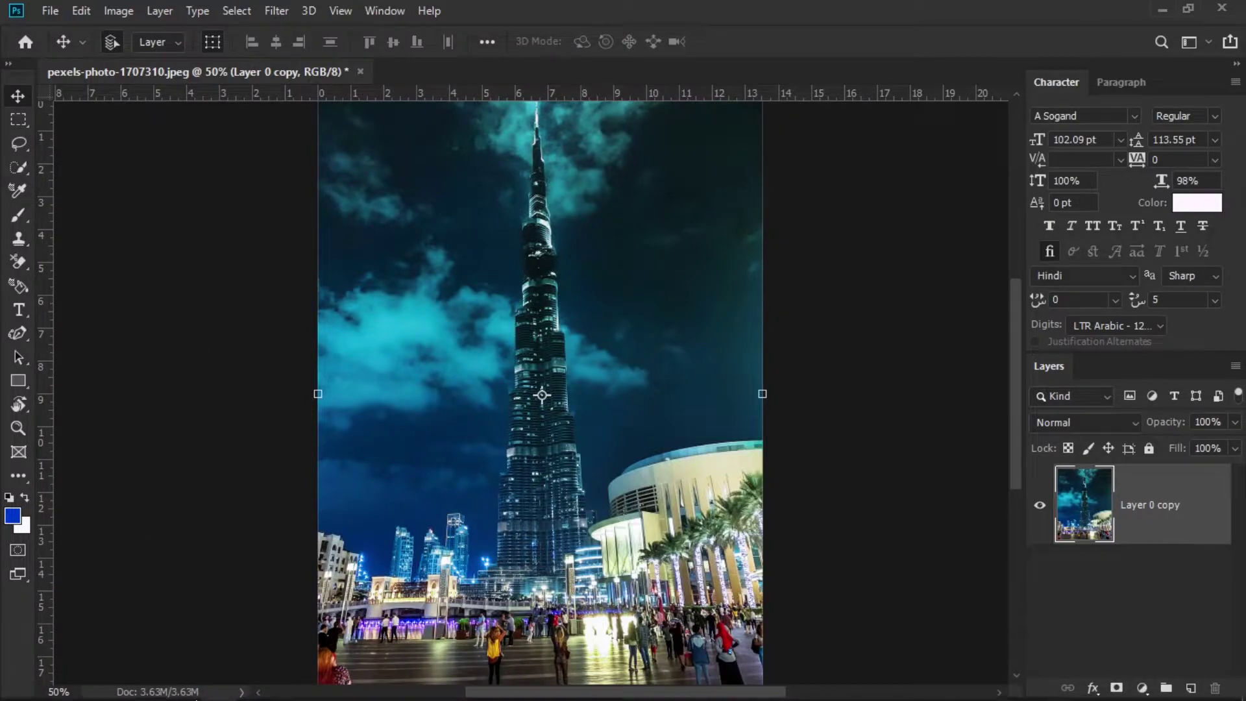
- Search Windows for 'language' and open the Region & language settings
{"action": "mouse_move", "coordinate": [194, 694]}
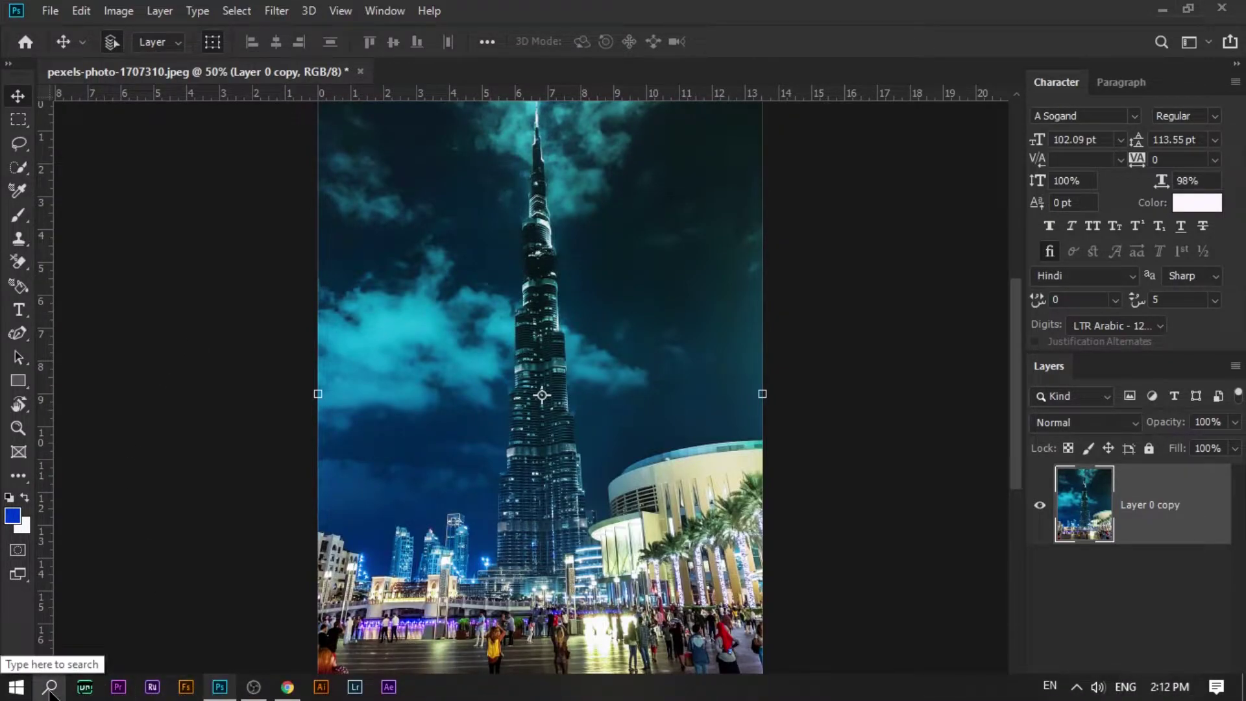
{"action": "left_click", "coordinate": [50, 688]}
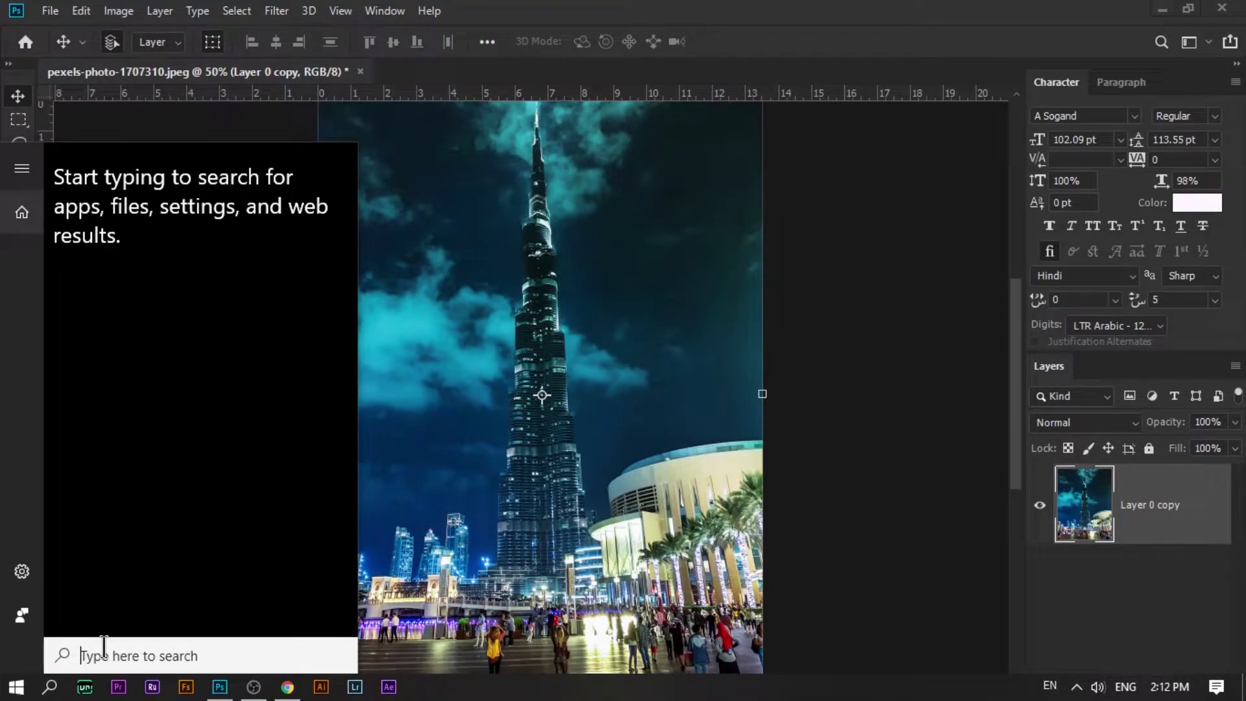
{"action": "type", "text": "language"}
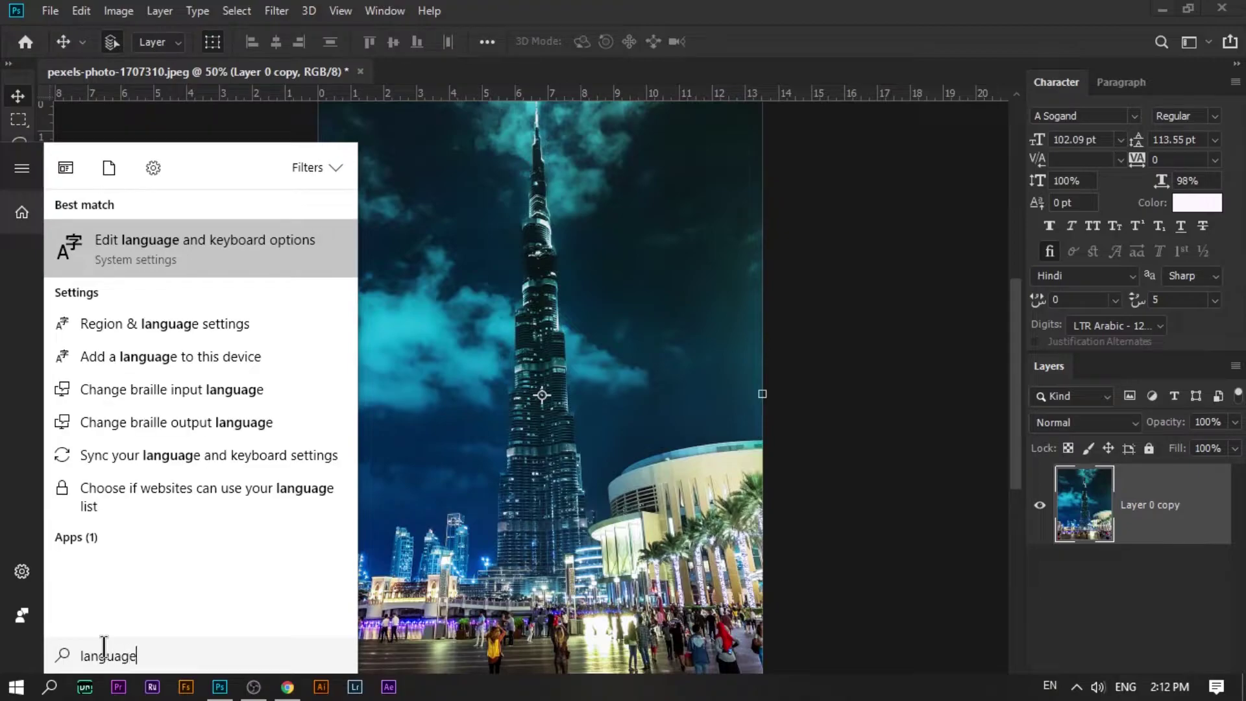
{"action": "left_click", "coordinate": [226, 249]}
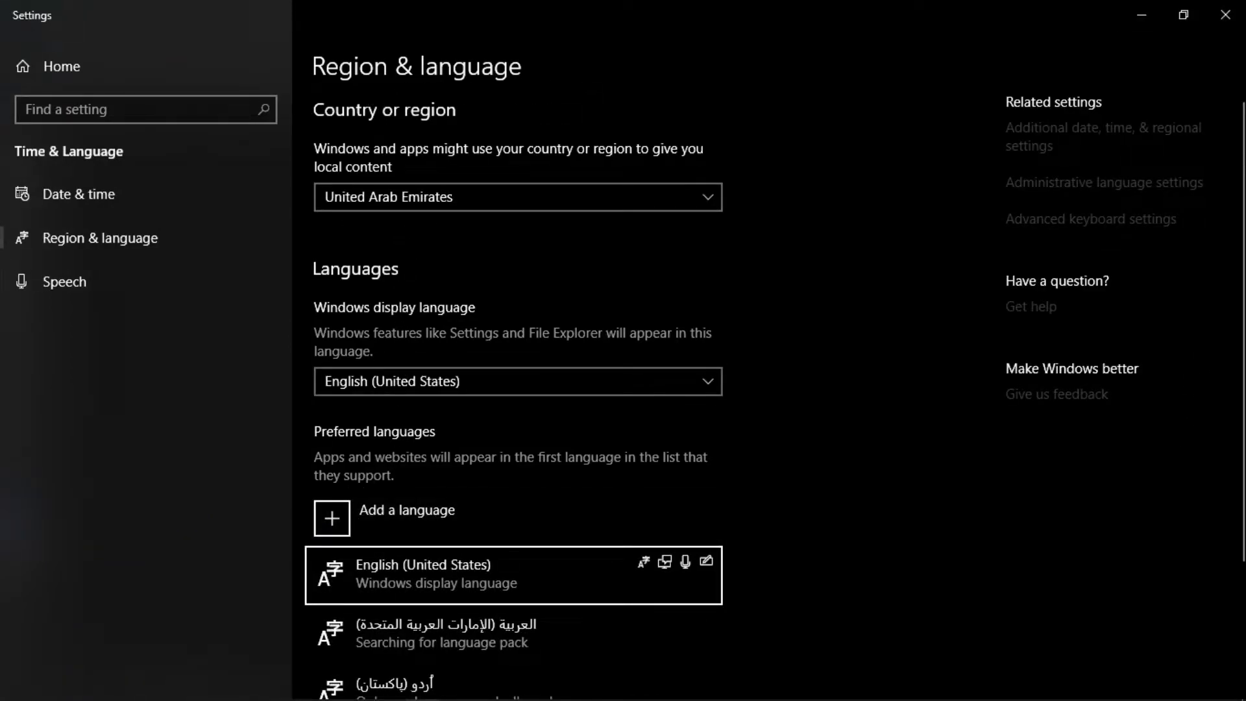
{"action": "scroll", "coordinate": [397, 572], "scroll_direction": "down", "scroll_amount": 1}
{"action": "scroll", "coordinate": [397, 571], "scroll_direction": "down", "scroll_amount": 1}
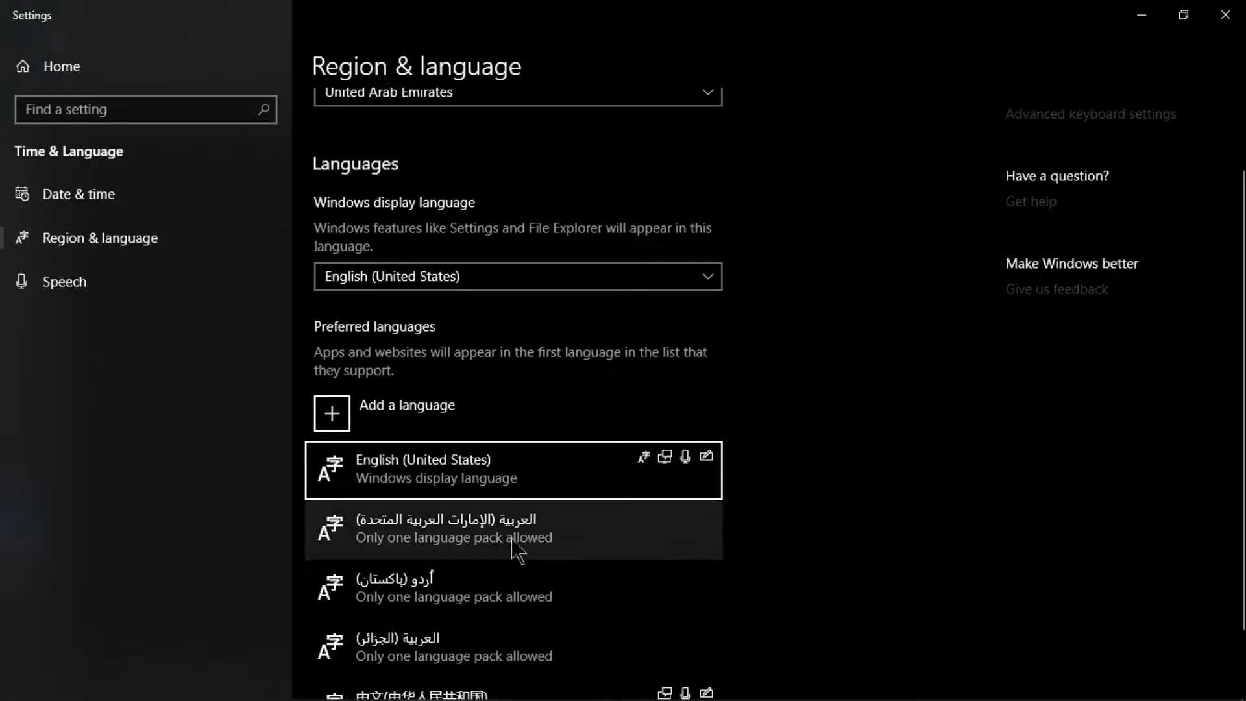
- Add and install the Arabic (Kuwait) language, then minimize Settings
{"action": "left_click", "coordinate": [332, 419]}
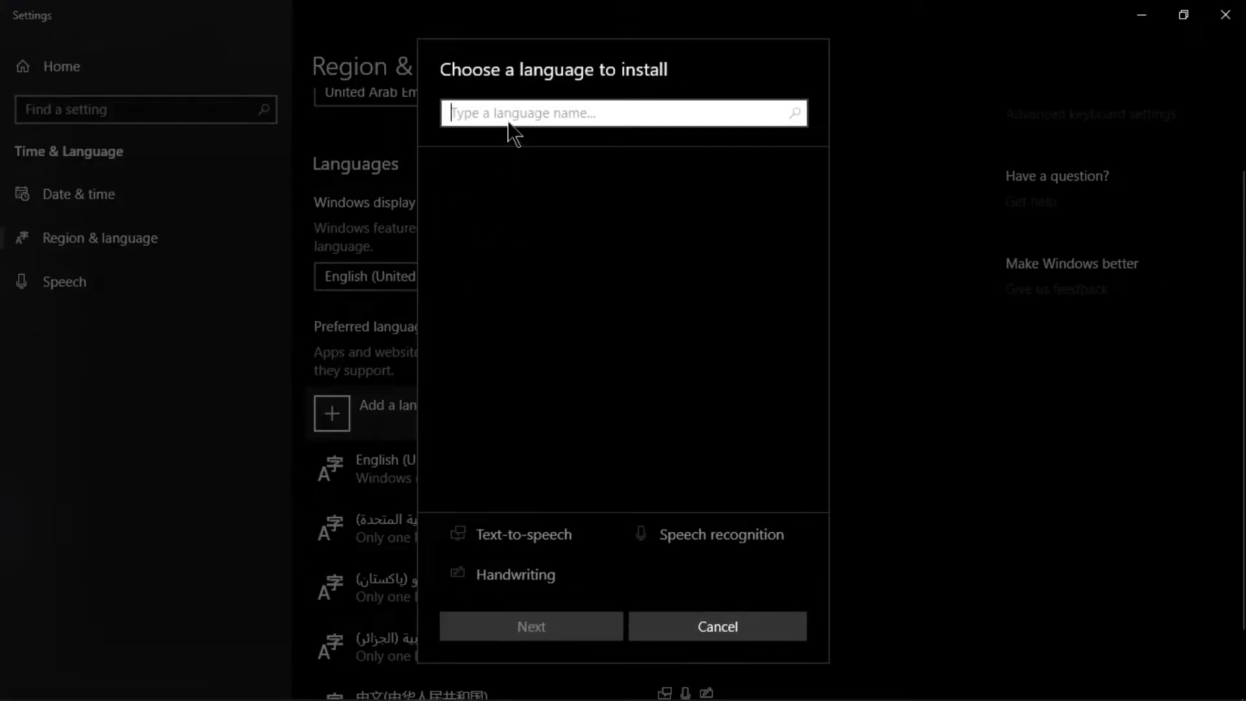
{"action": "type", "text": "arabic"}
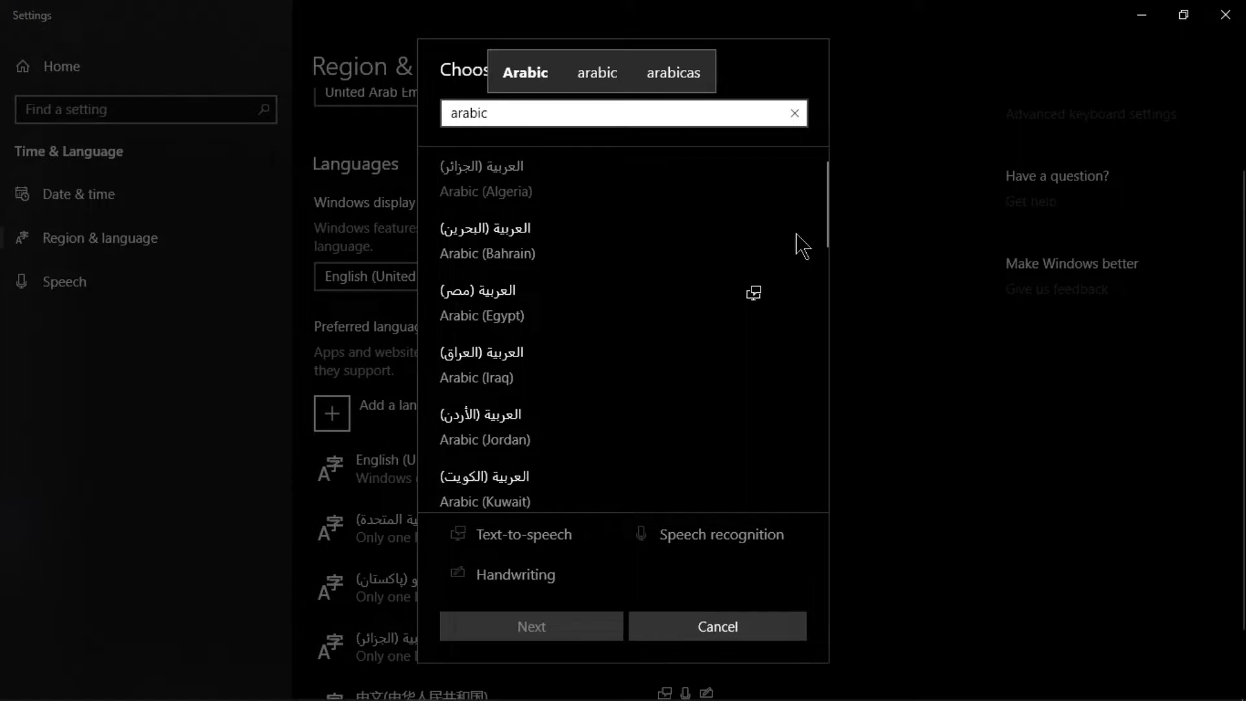
{"action": "left_click_drag", "start_coordinate": [829, 183], "coordinate": [823, 235]}
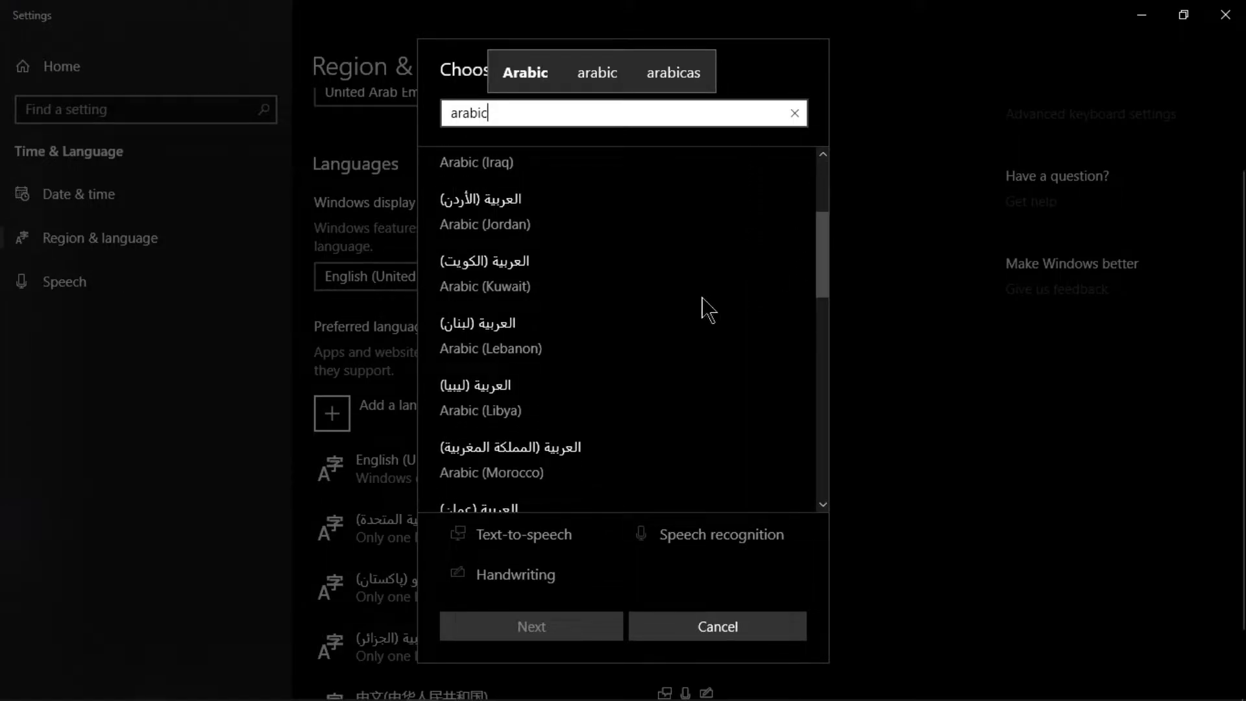
{"action": "left_click", "coordinate": [506, 286]}
{"action": "left_click", "coordinate": [533, 627]}
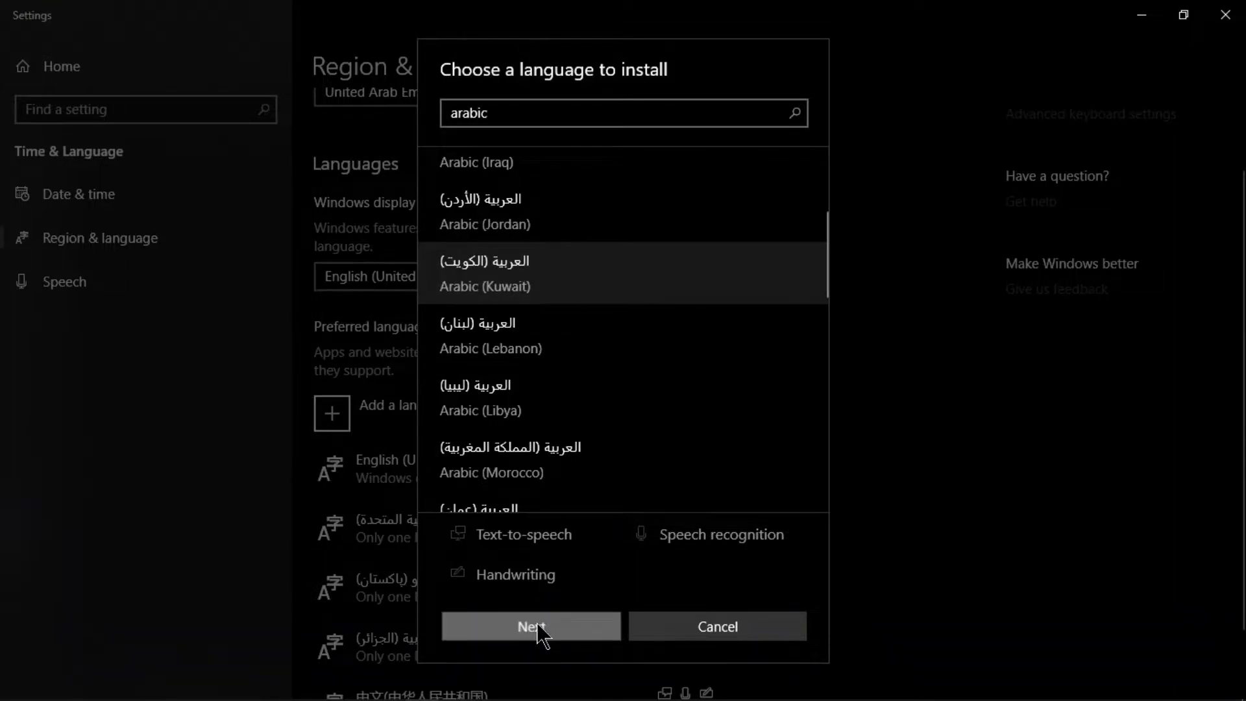
{"action": "left_click", "coordinate": [530, 607]}
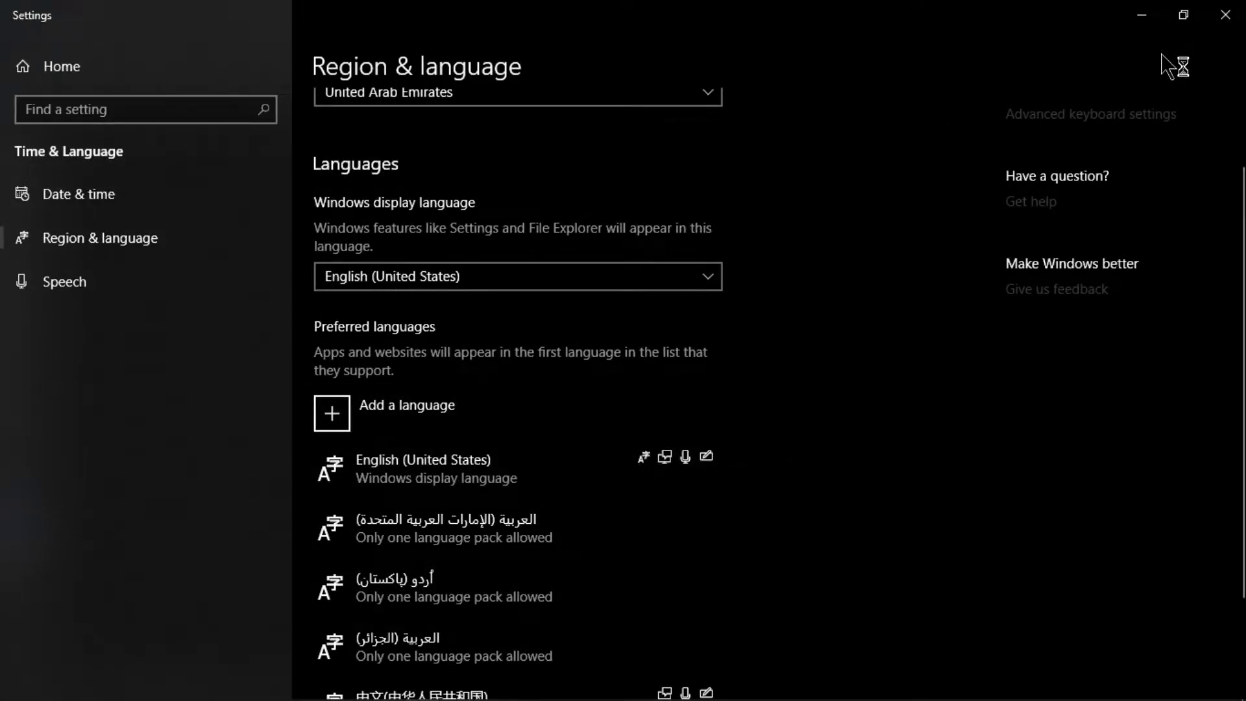
{"action": "left_click", "coordinate": [1144, 20]}
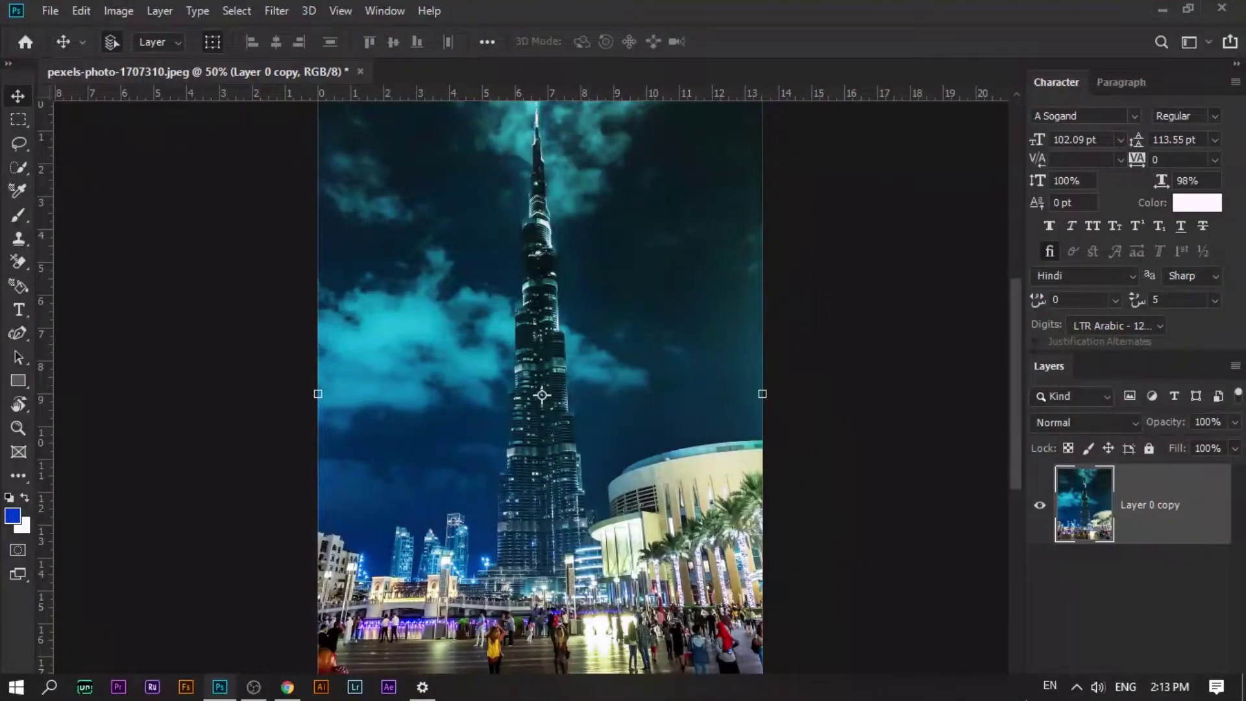
- Switch input to Arabic (UAE), then add a placeholder text layer and move it onto the sky
{"action": "left_click", "coordinate": [1056, 686]}
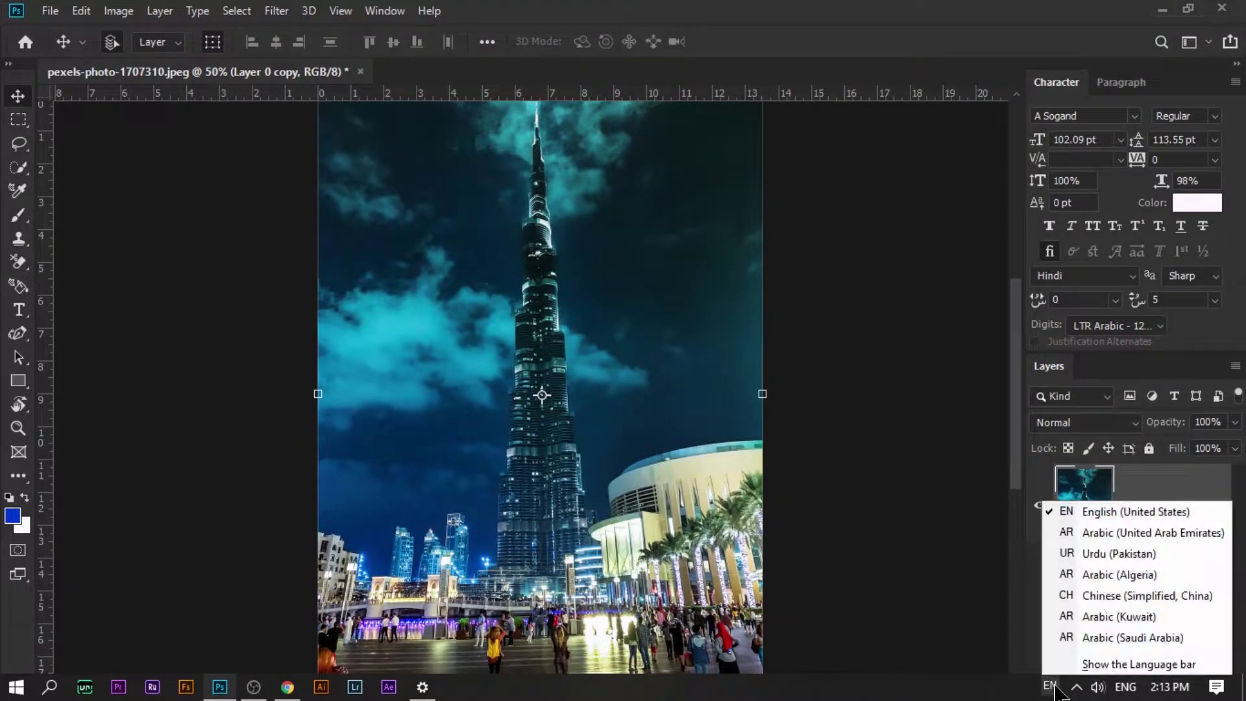
{"action": "left_click", "coordinate": [1087, 535]}
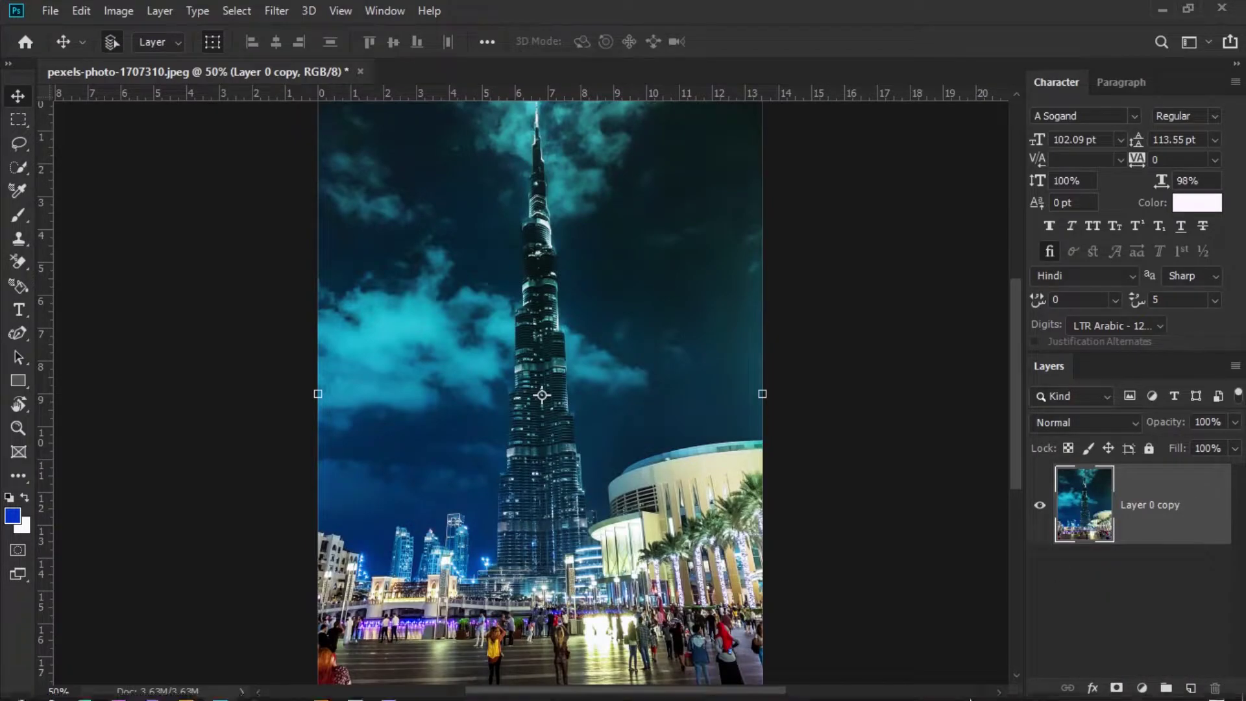
{"action": "left_click", "coordinate": [20, 311]}
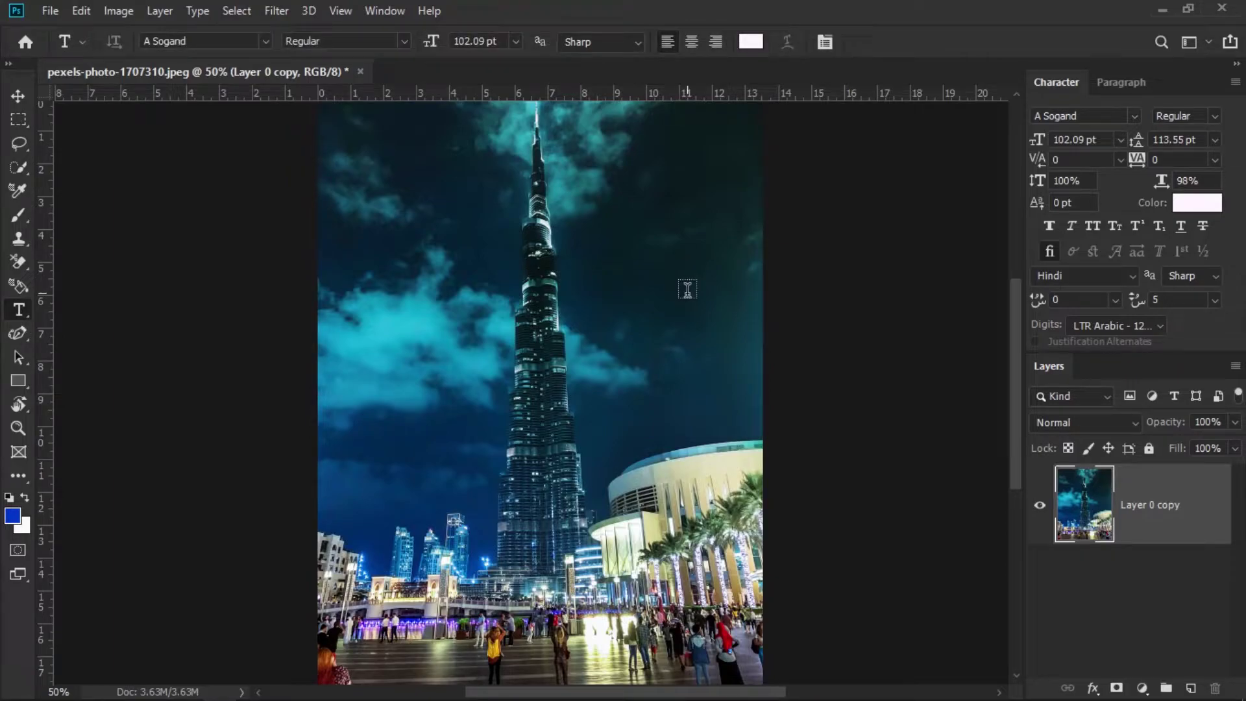
{"action": "left_click", "coordinate": [688, 288]}
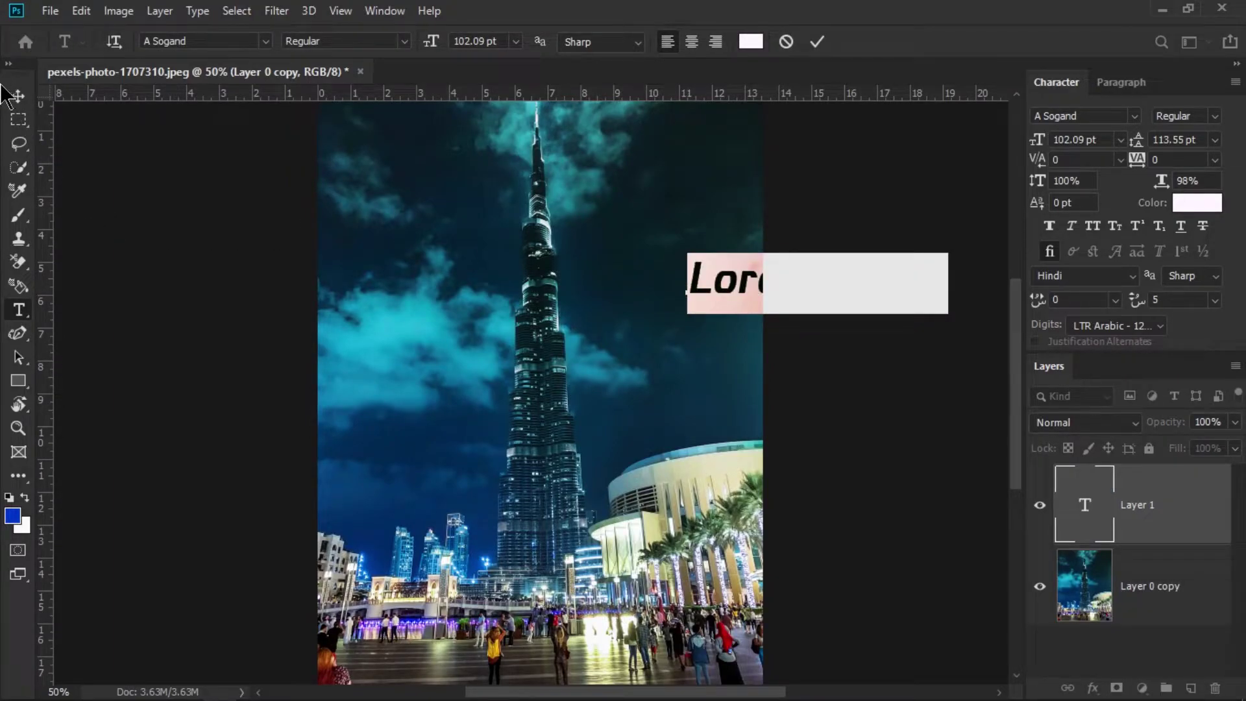
{"action": "left_click", "coordinate": [18, 95]}
{"action": "left_click_drag", "start_coordinate": [732, 292], "coordinate": [399, 320]}
- Replace the placeholder text with the Arabic title برج خليفة
{"action": "key", "text": "t"}
{"action": "double_click", "coordinate": [400, 312]}
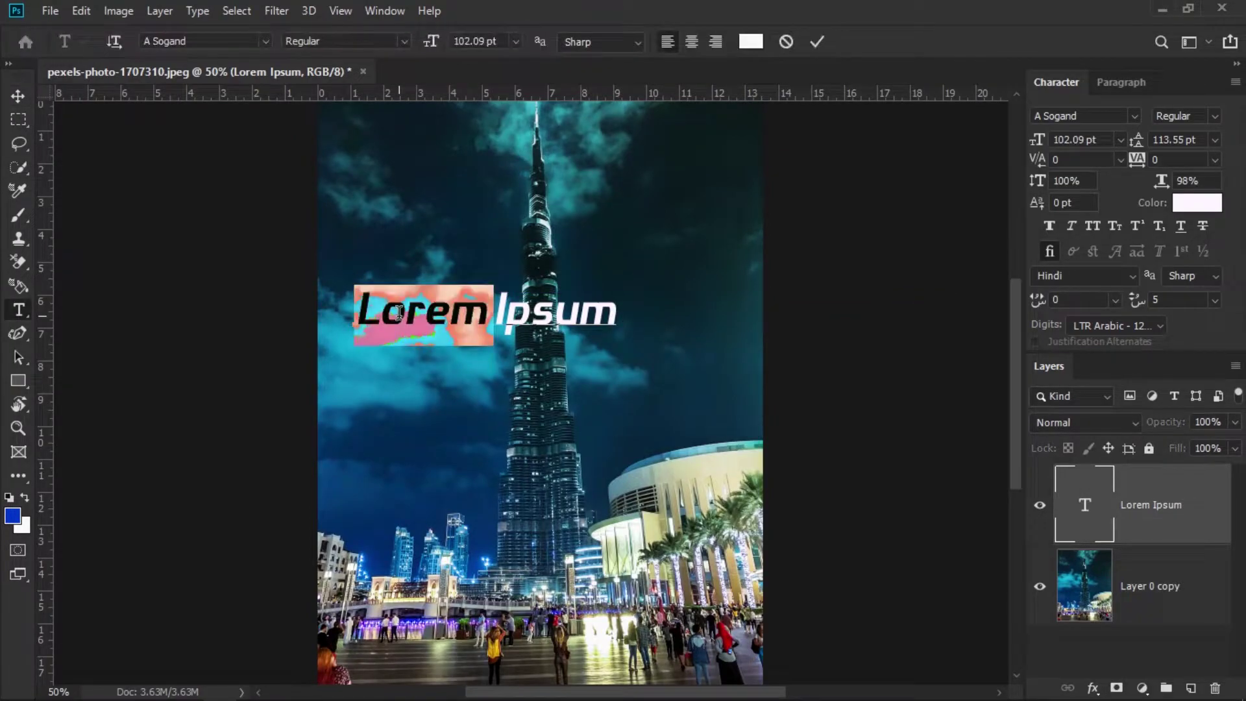
{"action": "key", "text": "ctrl+a"}
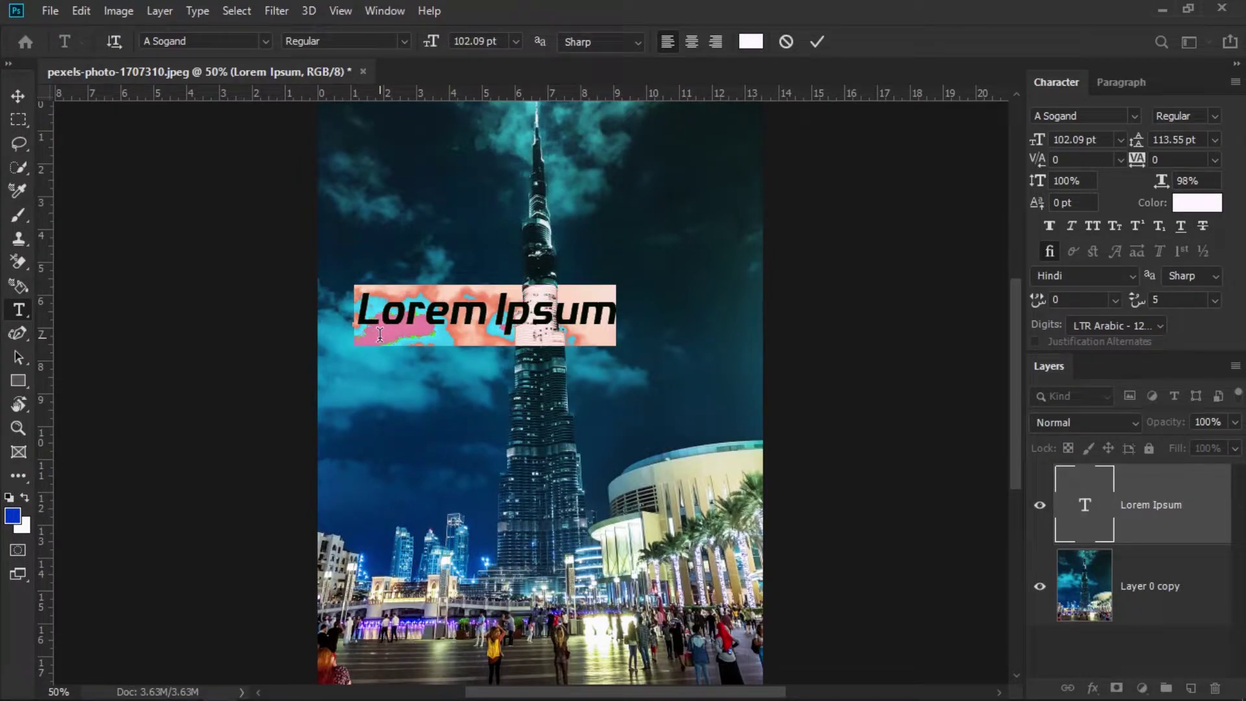
{"action": "type", "text": "ل"}
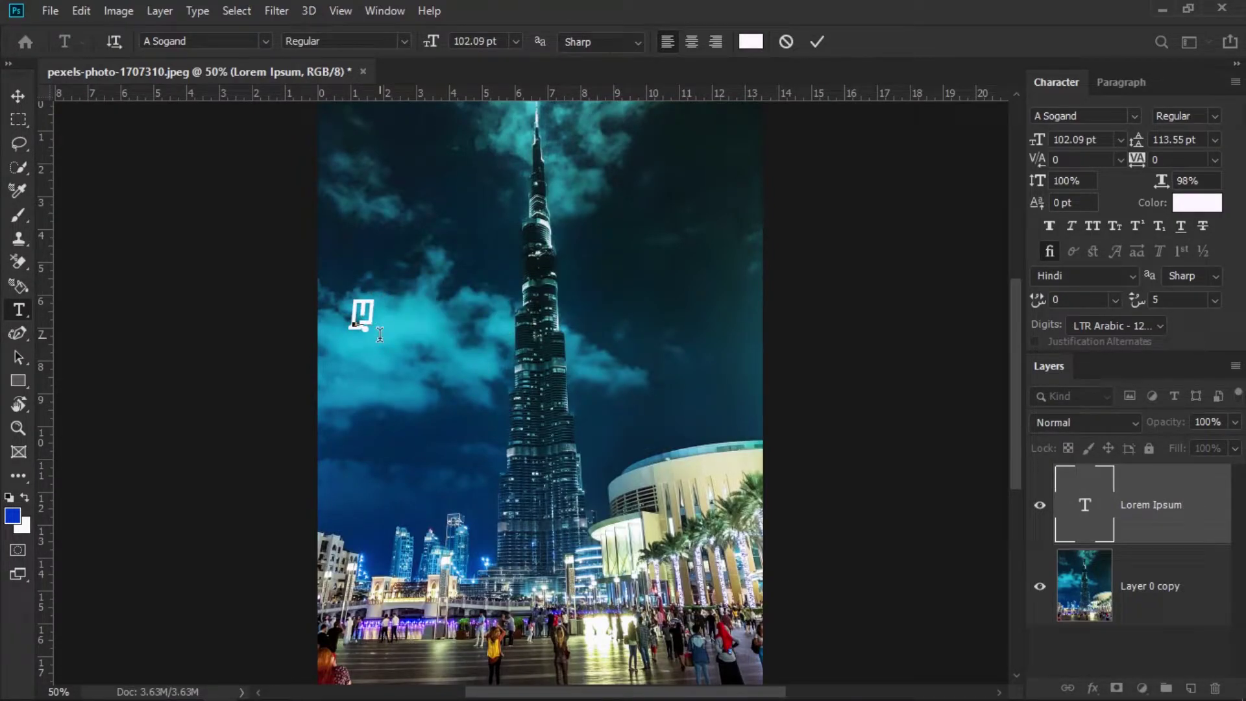
{"action": "type", "text": "و"}
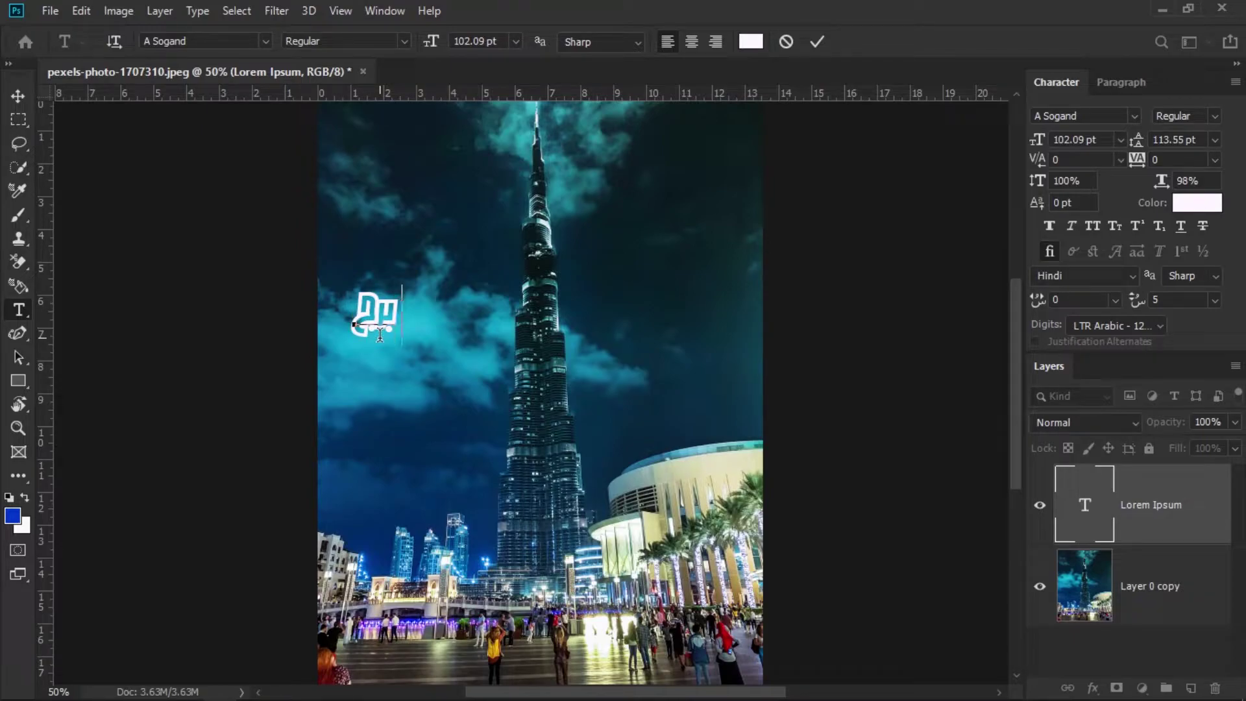
{"action": "type", "text": "ج خلي"}
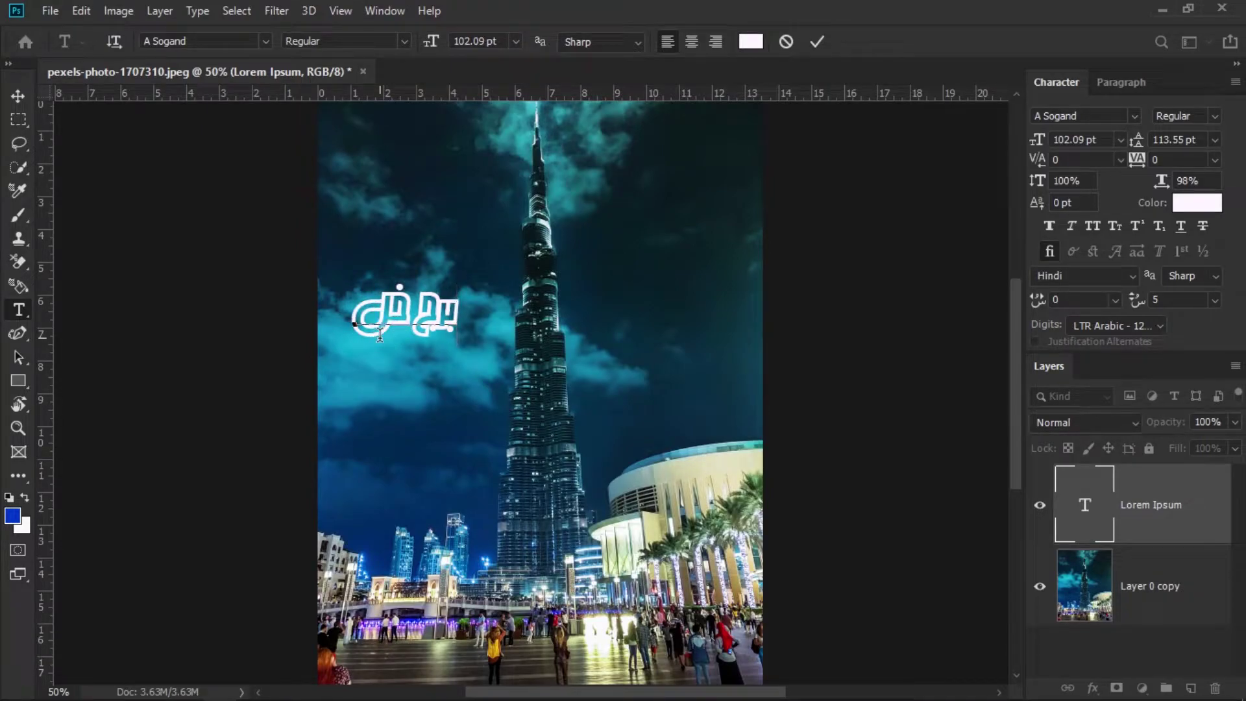
{"action": "type", "text": "ف"}
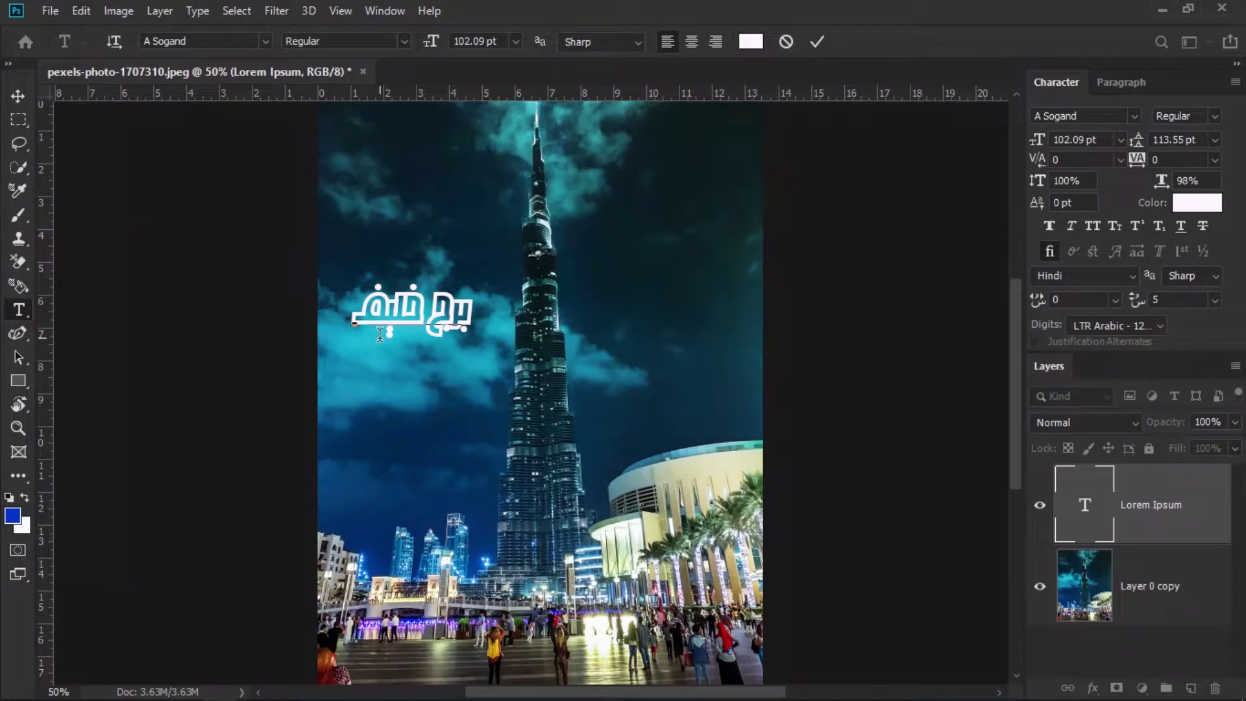
{"action": "type", "text": "ة"}
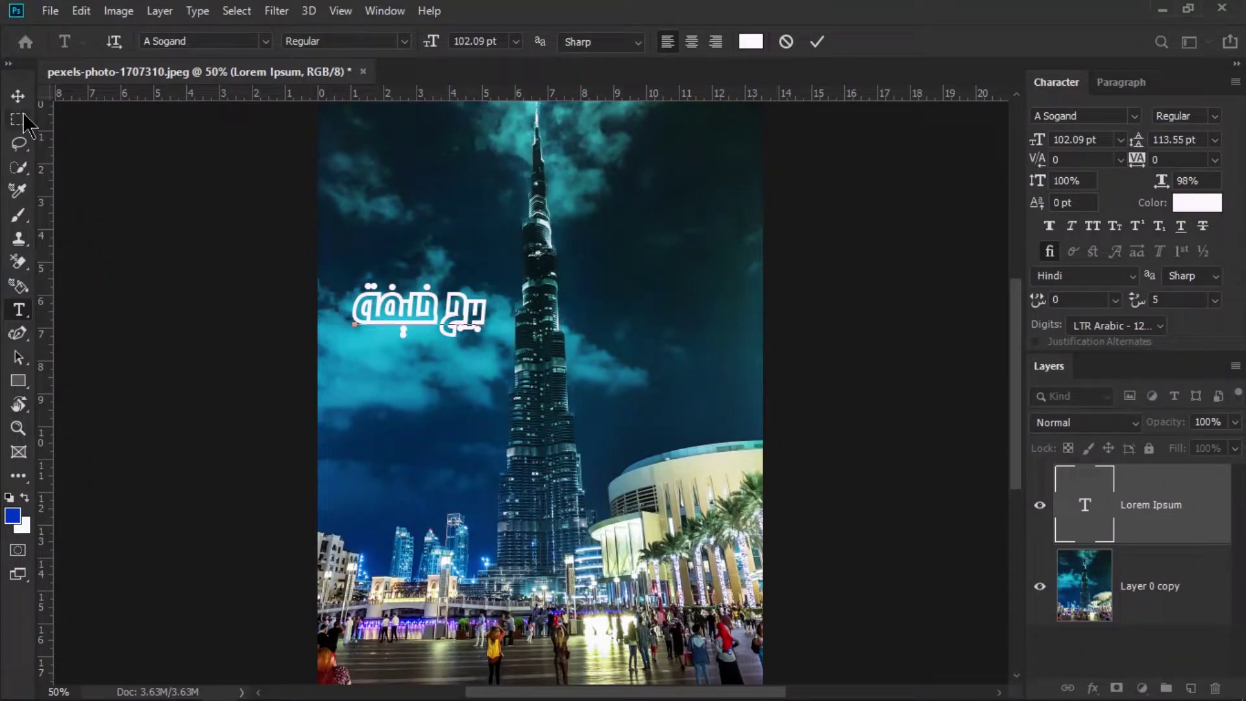
- Enlarge the Arabic title to about 281% and nudge it slightly lower
{"action": "left_click", "coordinate": [18, 96]}
{"action": "left_click_drag", "start_coordinate": [487, 281], "coordinate": [729, 171]}
{"action": "key", "text": "Return"}
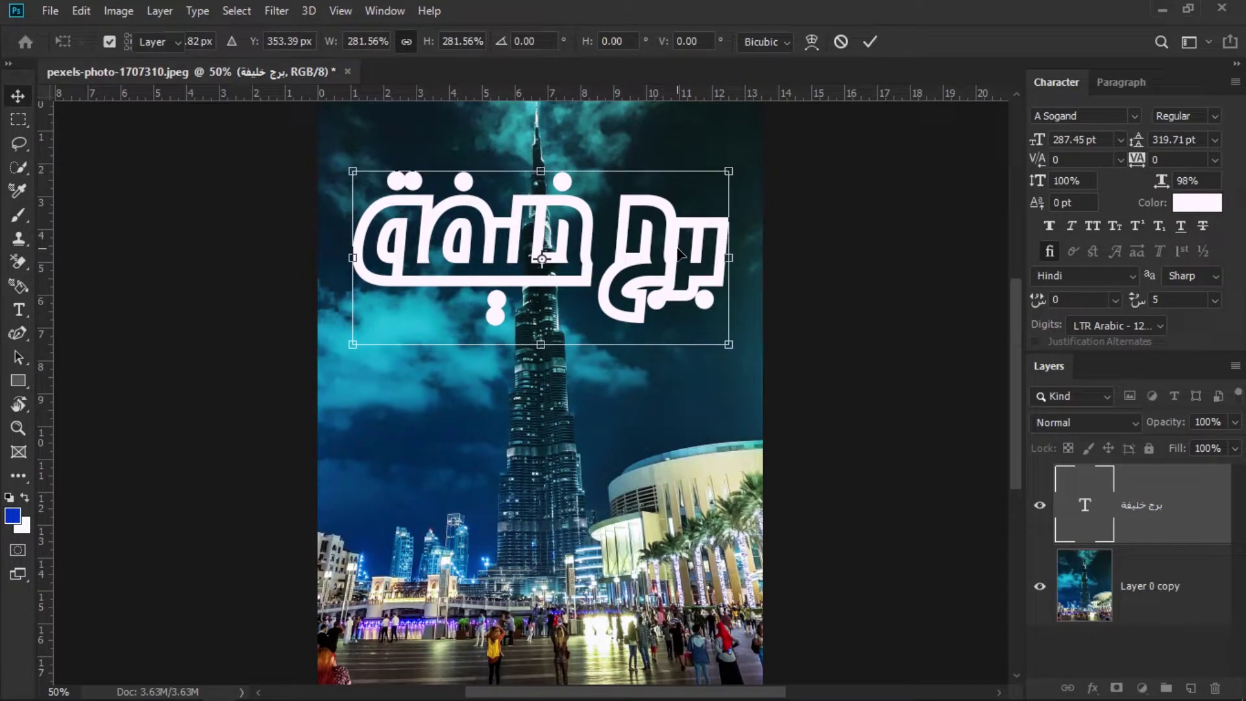
{"action": "left_click_drag", "start_coordinate": [678, 247], "coordinate": [680, 259]}
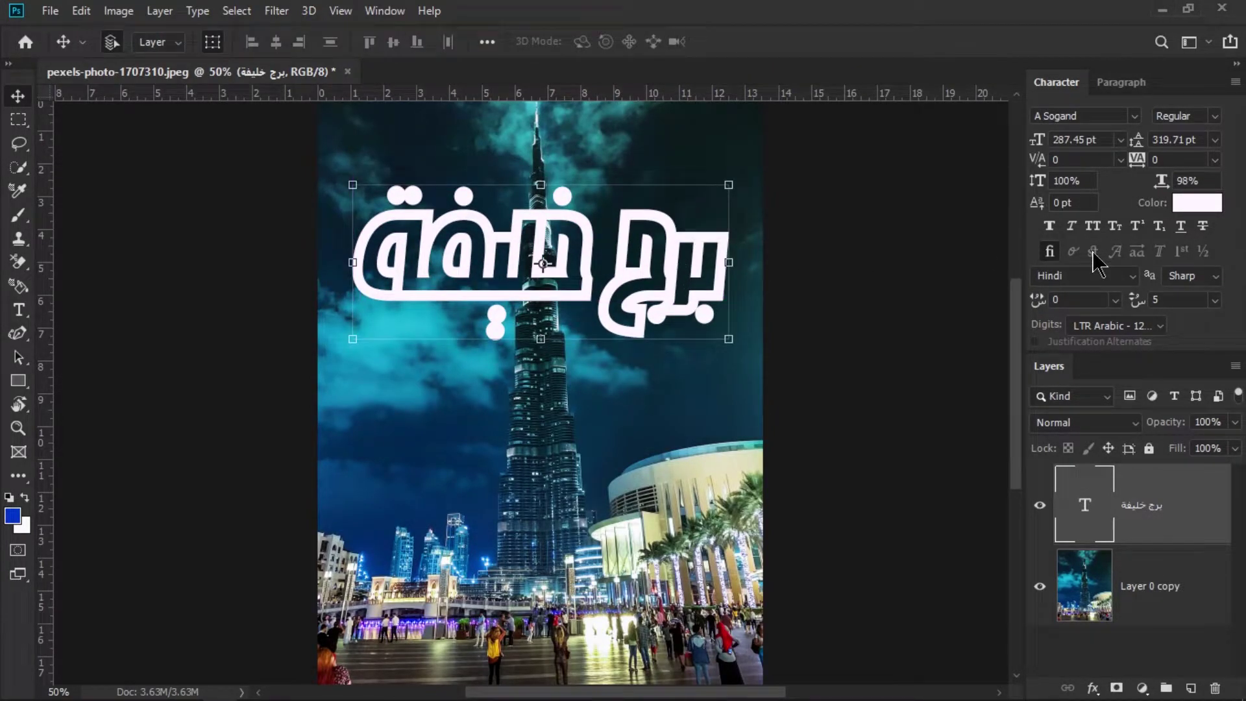
- Try A Sardar Hoor and A Thuluth, then set the title font to Ara Hamah AlFidaa
{"action": "left_click", "coordinate": [1134, 116]}
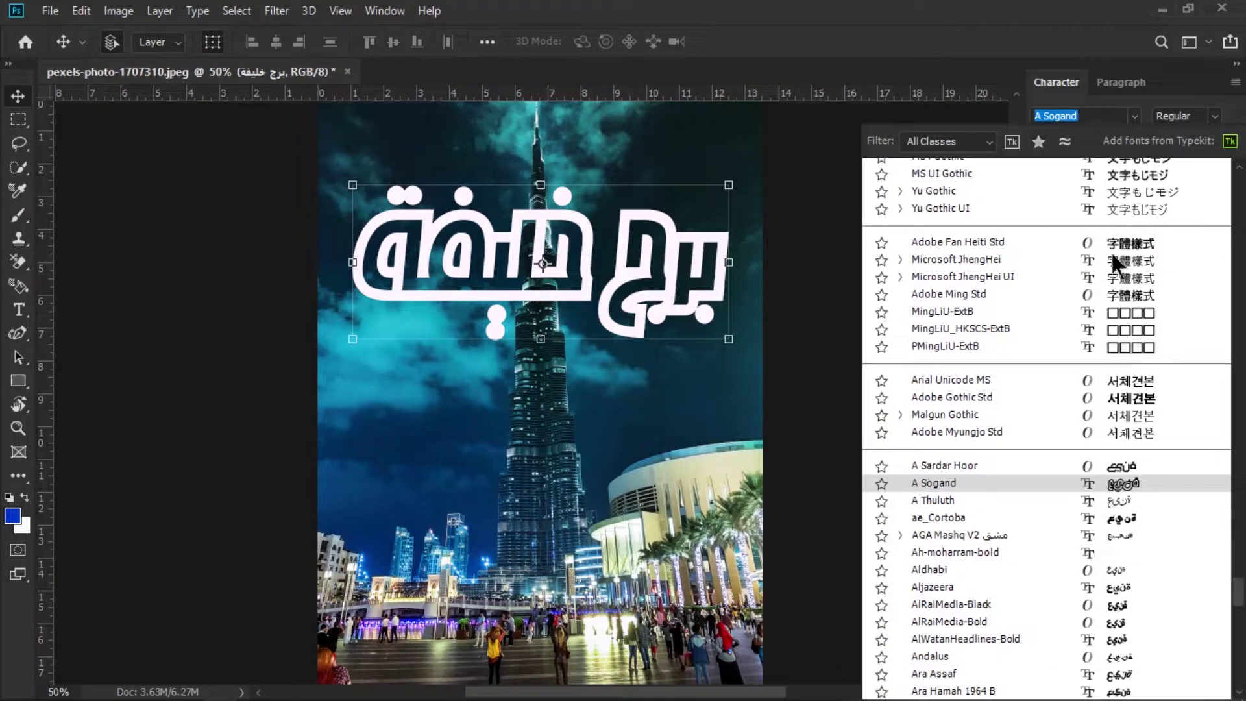
{"action": "key", "text": "Up"}
{"action": "key", "text": "Up"}
{"action": "key", "text": "Up"}
{"action": "key", "text": "Up"}
{"action": "left_click", "coordinate": [1110, 465]}
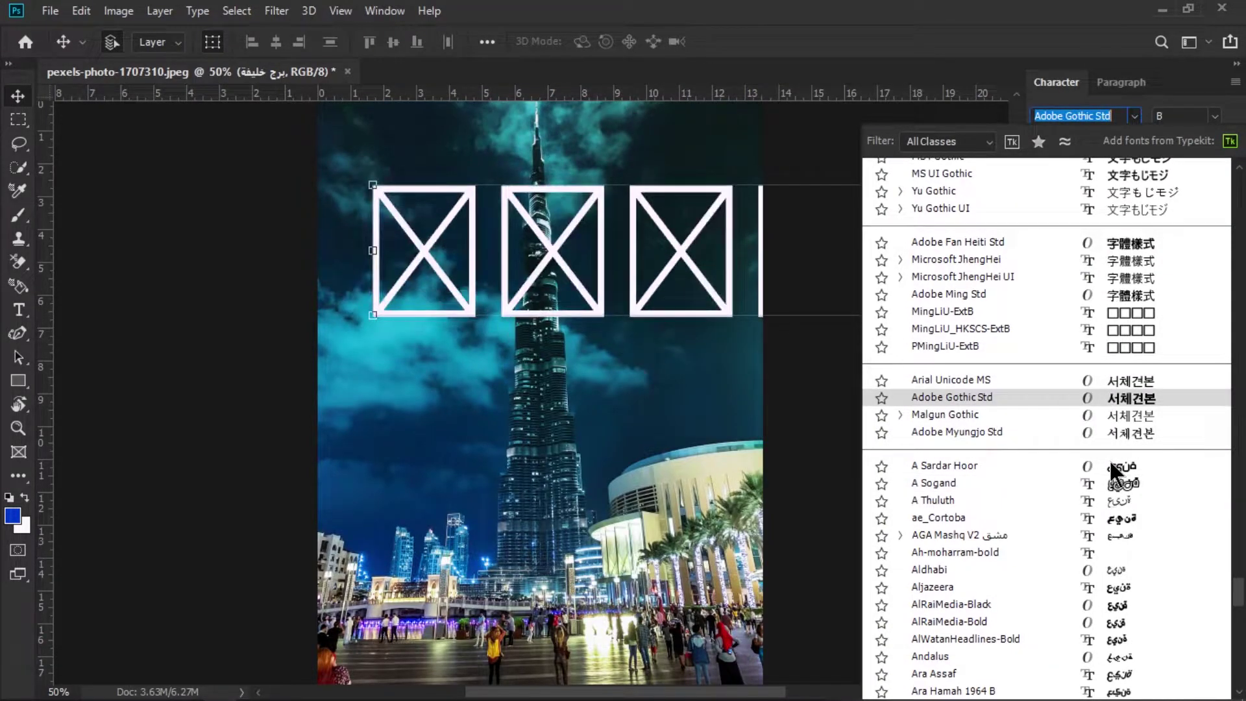
{"action": "left_click", "coordinate": [1110, 501]}
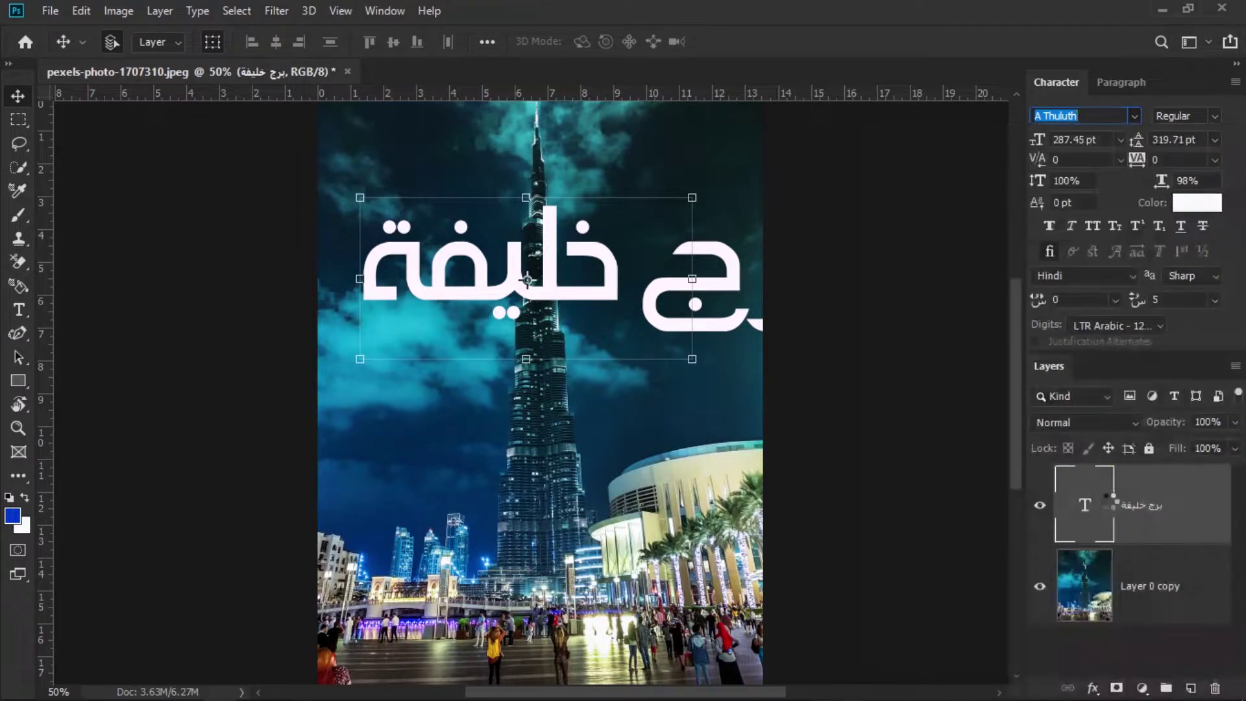
{"action": "left_click", "coordinate": [1134, 116]}
{"action": "left_click_drag", "start_coordinate": [1241, 188], "coordinate": [1241, 256]}
{"action": "left_click_drag", "start_coordinate": [1231, 392], "coordinate": [1242, 385]}
{"action": "left_click_drag", "start_coordinate": [1242, 432], "coordinate": [1241, 620]}
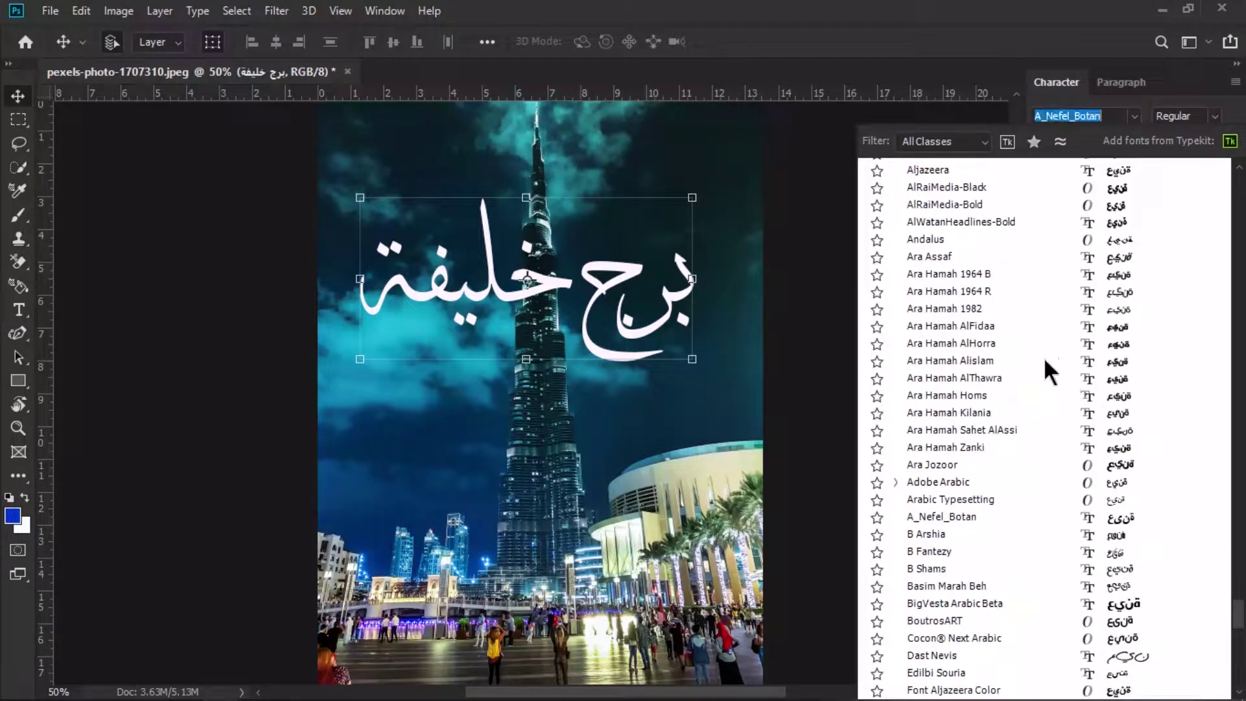
{"action": "left_click", "coordinate": [1111, 329]}
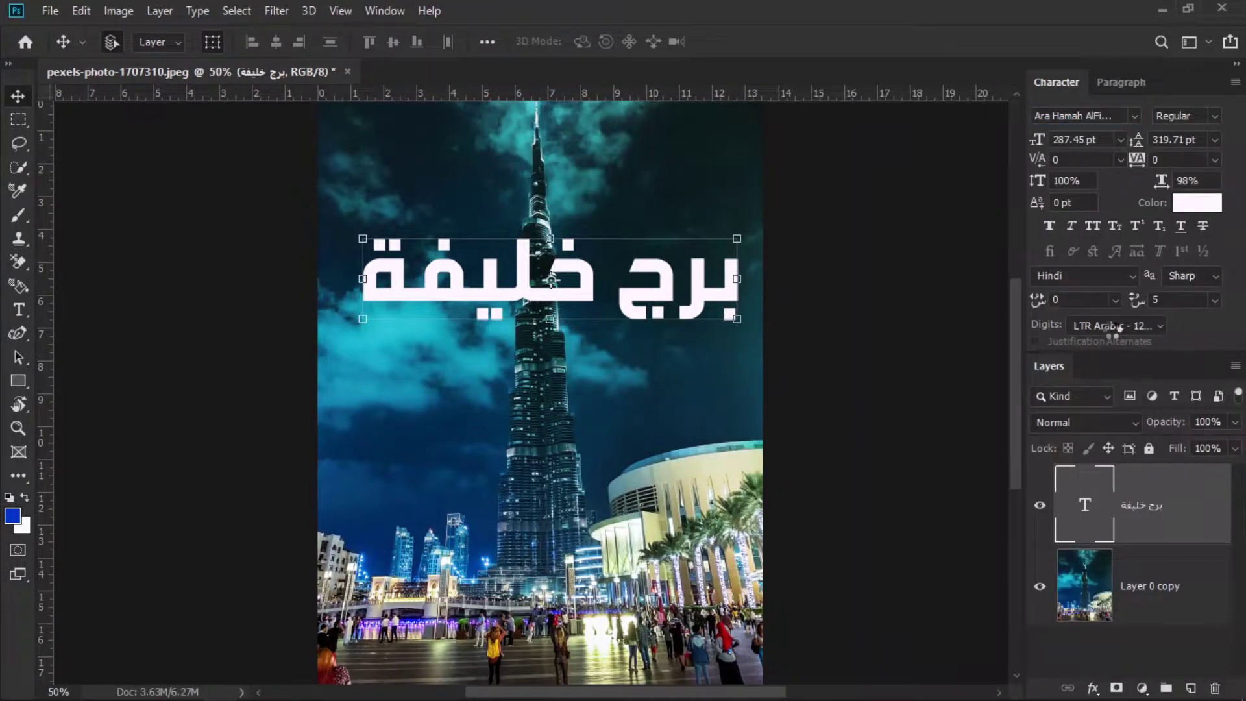
- Raise the title higher and start a new text layer below it
{"action": "left_click_drag", "start_coordinate": [636, 310], "coordinate": [630, 276]}
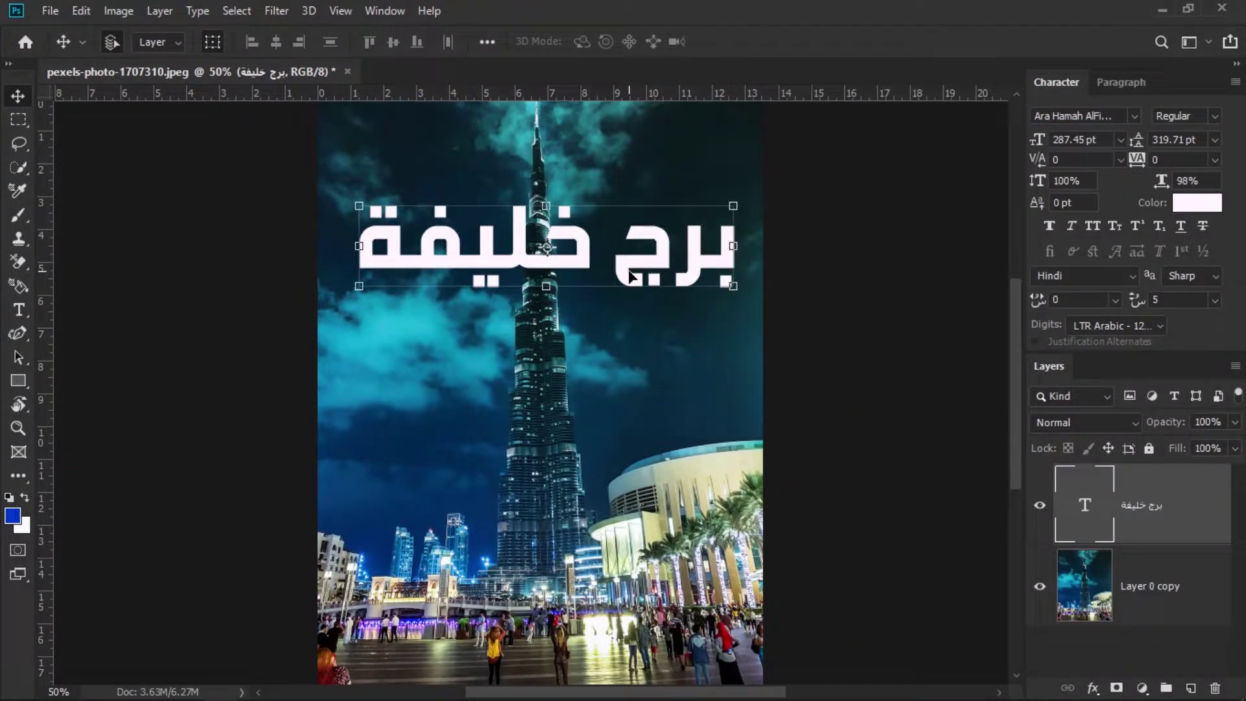
{"action": "left_click", "coordinate": [18, 309]}
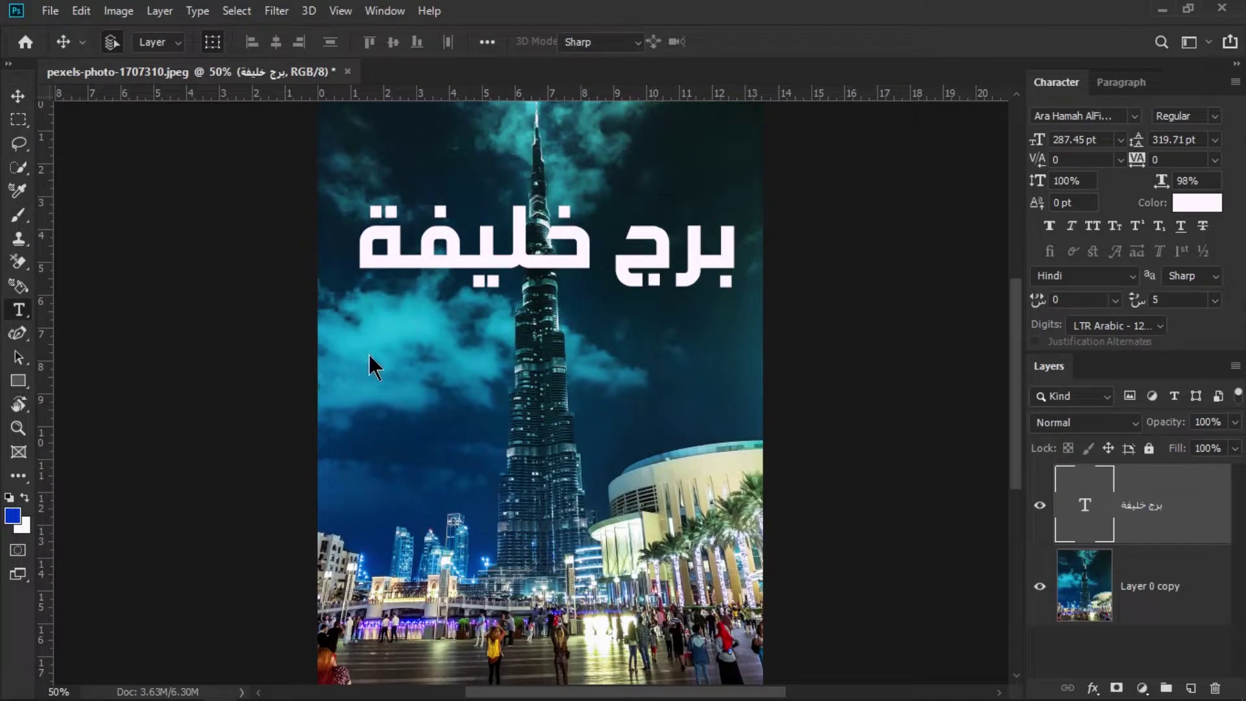
{"action": "left_click", "coordinate": [373, 351]}
{"action": "mouse_move", "coordinate": [389, 685]}
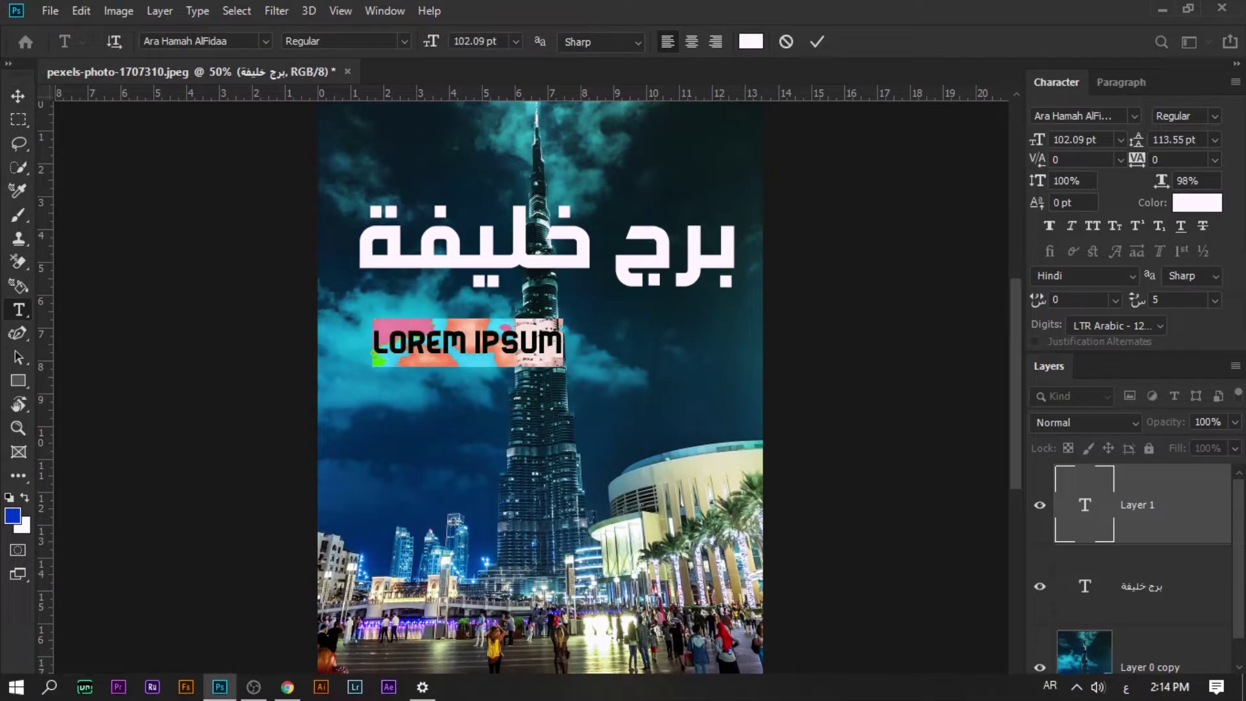
{"action": "left_click", "coordinate": [287, 687]}
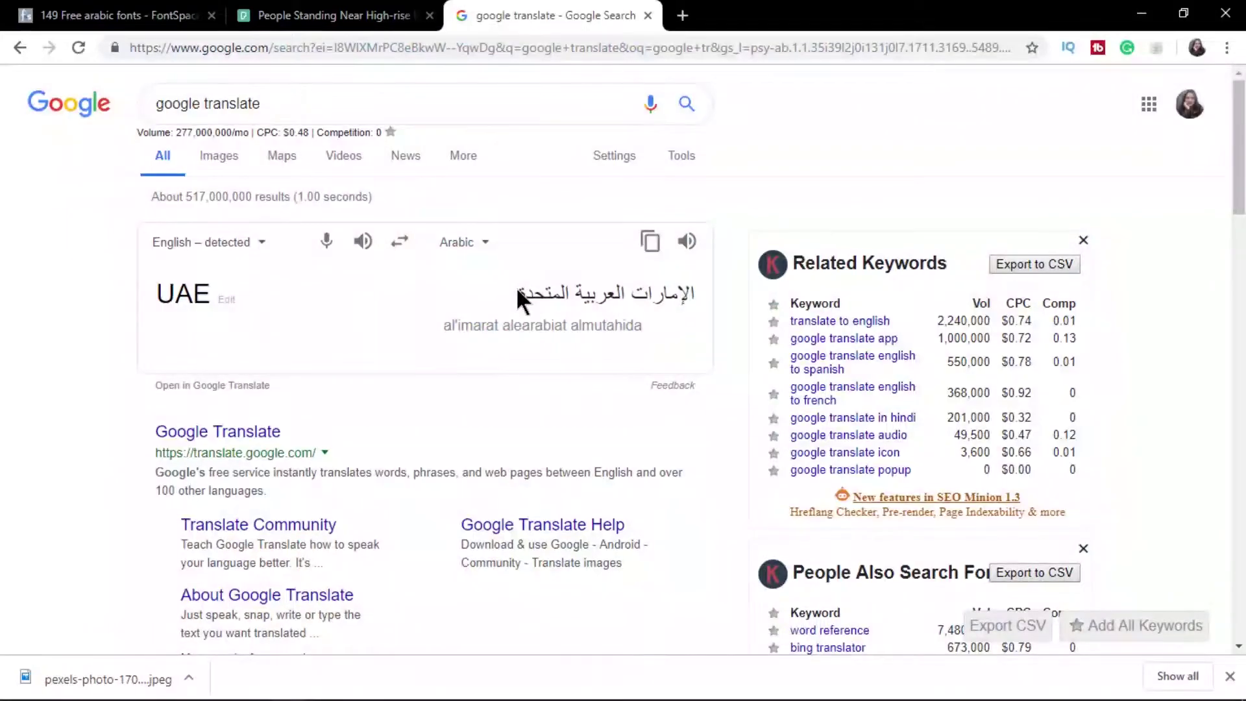
- Select the Arabic translation الإمارات العربية المتحدة in the Google Translate result
{"action": "left_click_drag", "start_coordinate": [518, 294], "coordinate": [691, 291]}
{"action": "key", "text": "ctrl+c"}
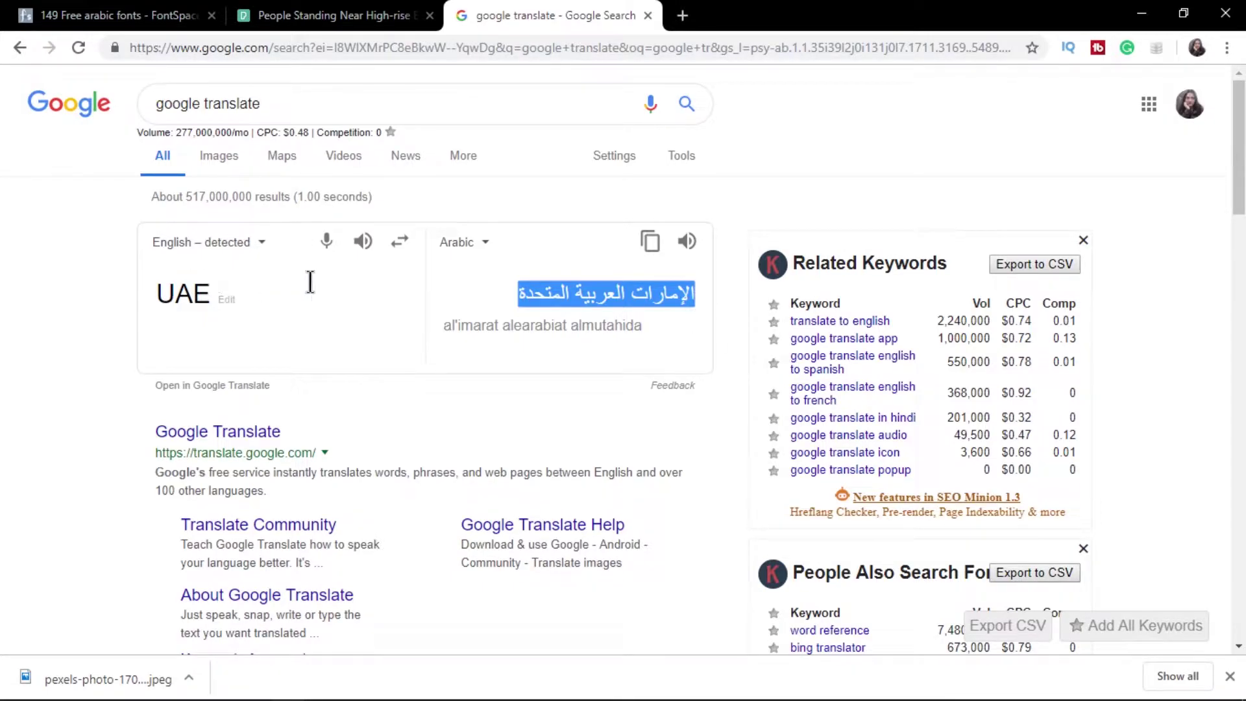
- Paste الإمارات العربية المتحدة over the placeholder and centre it beneath the title
{"action": "mouse_move", "coordinate": [289, 690]}
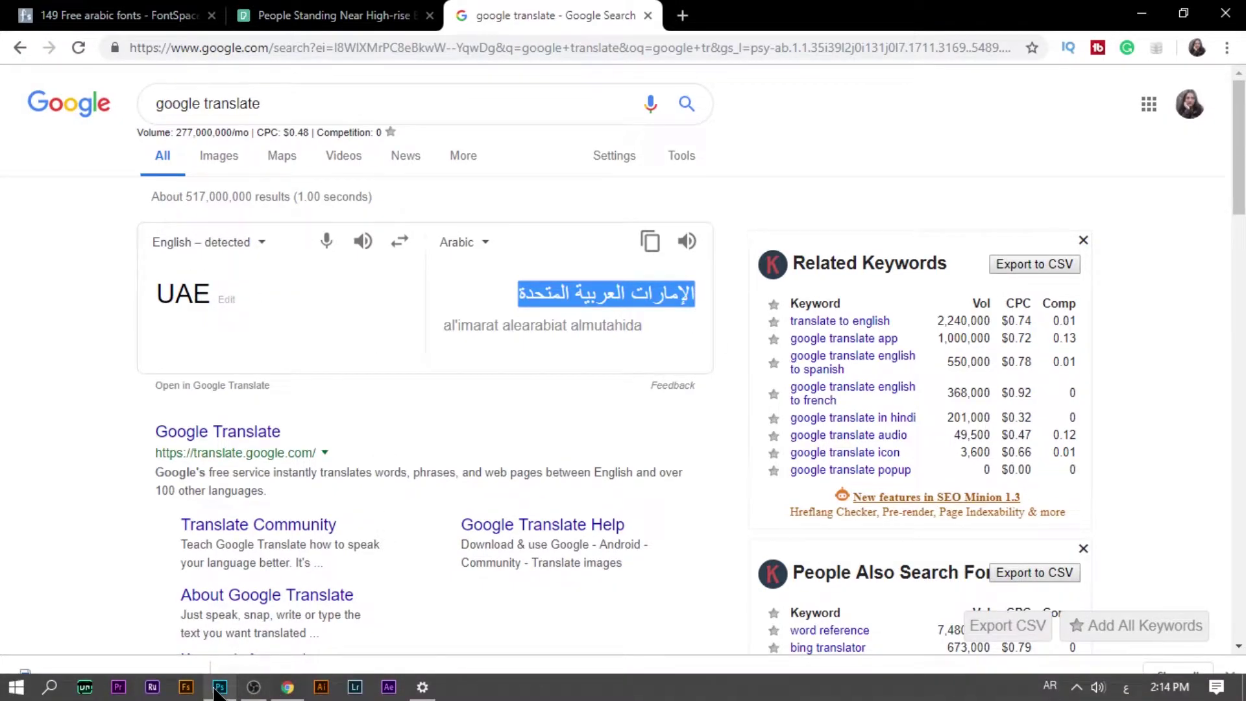
{"action": "left_click", "coordinate": [220, 687]}
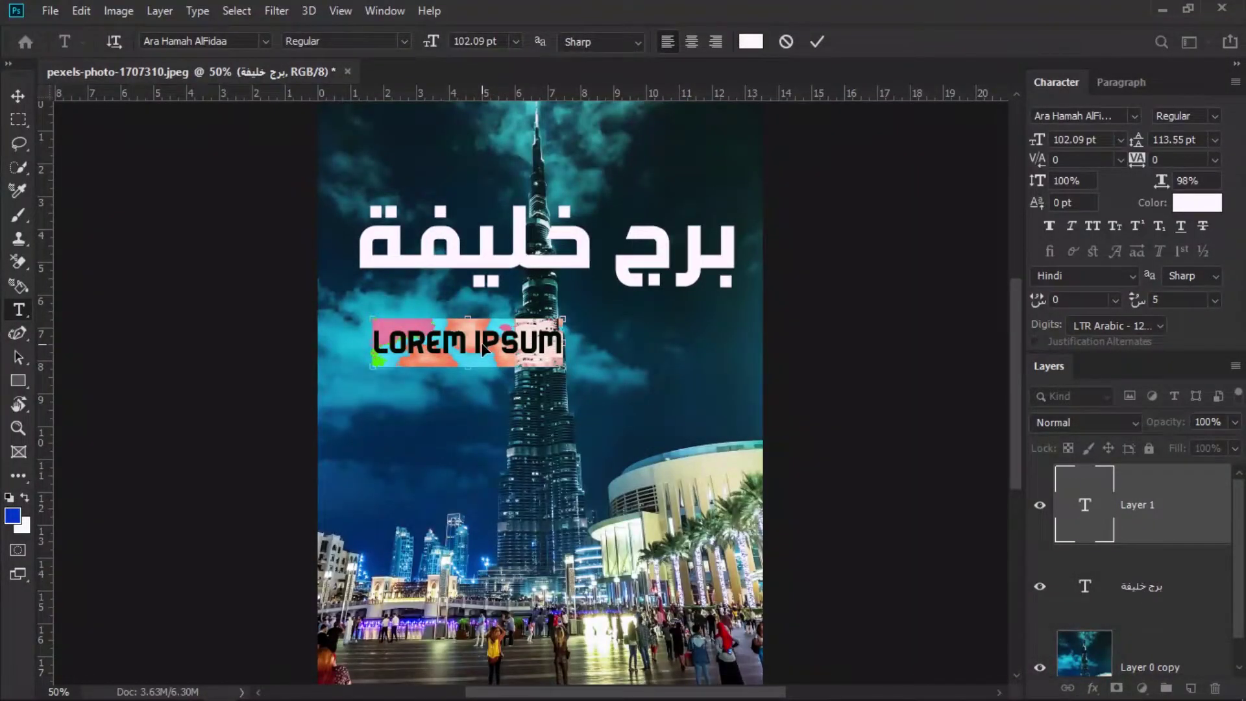
{"action": "key", "text": "ctrl+v"}
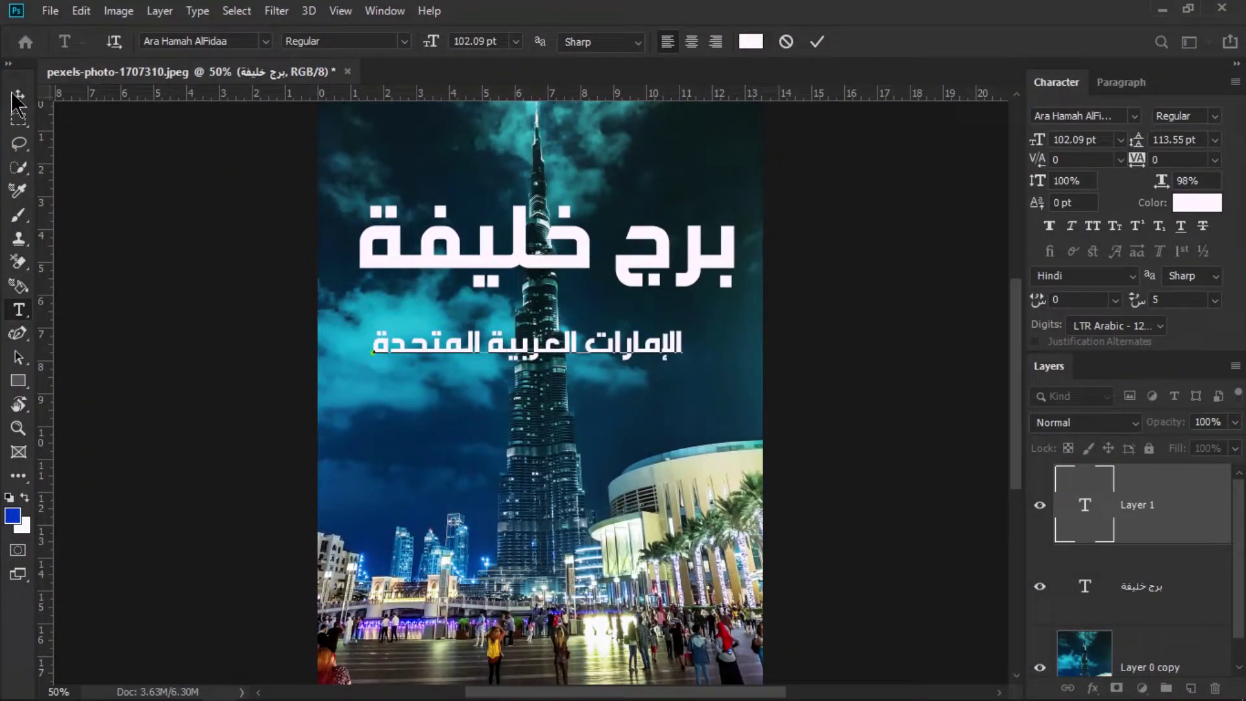
{"action": "left_click", "coordinate": [18, 98]}
{"action": "left_click_drag", "start_coordinate": [618, 350], "coordinate": [669, 335]}
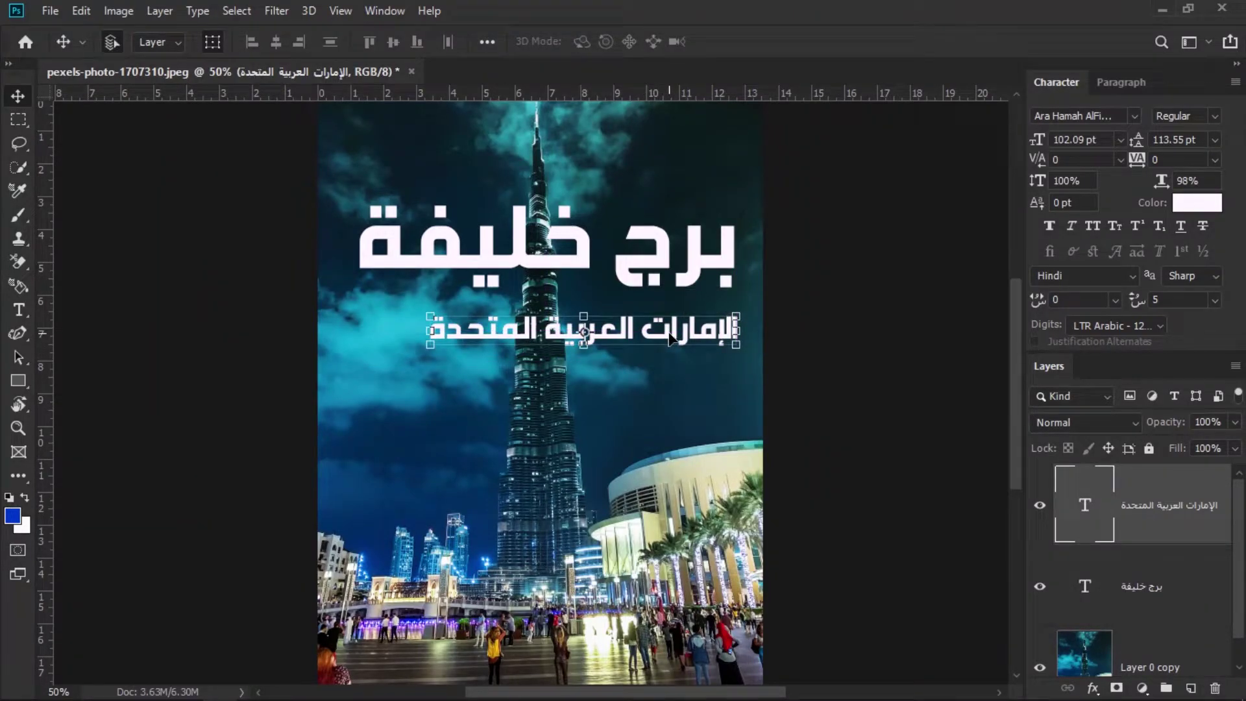
{"action": "key", "text": "ctrl+plus"}
{"action": "scroll", "coordinate": [455, 299], "scroll_direction": "up", "scroll_amount": 2}
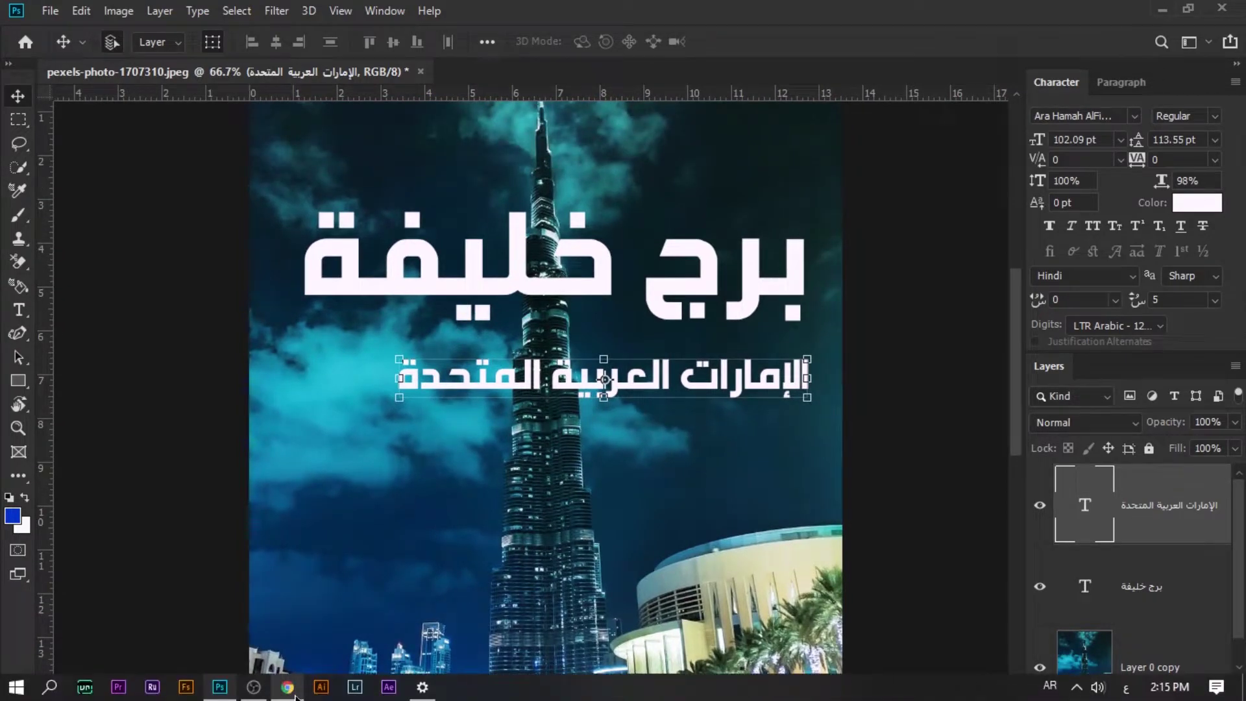
{"action": "left_click", "coordinate": [455, 687]}
{"action": "left_click", "coordinate": [65, 11]}
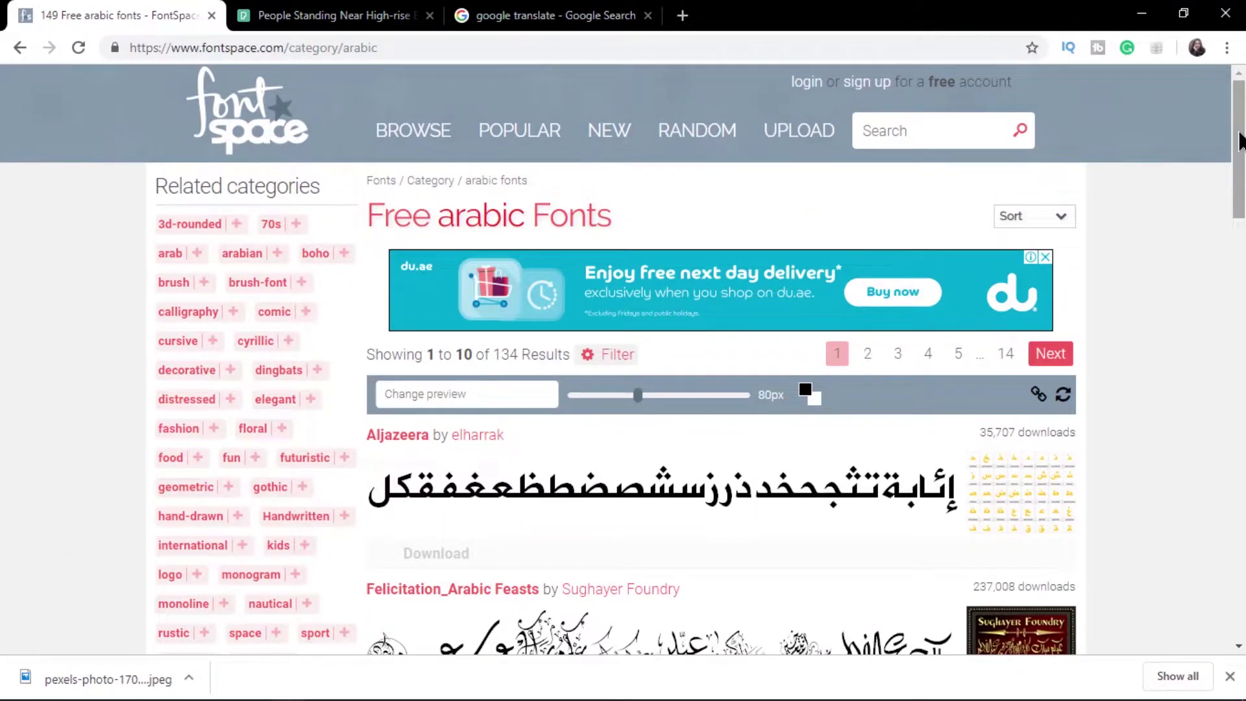
- Browse FontSpace's Arabic fonts and download Aljazeera as elharrak_aljazeera (1).zip
{"action": "scroll", "coordinate": [1240, 139], "scroll_direction": "down", "scroll_amount": 2}
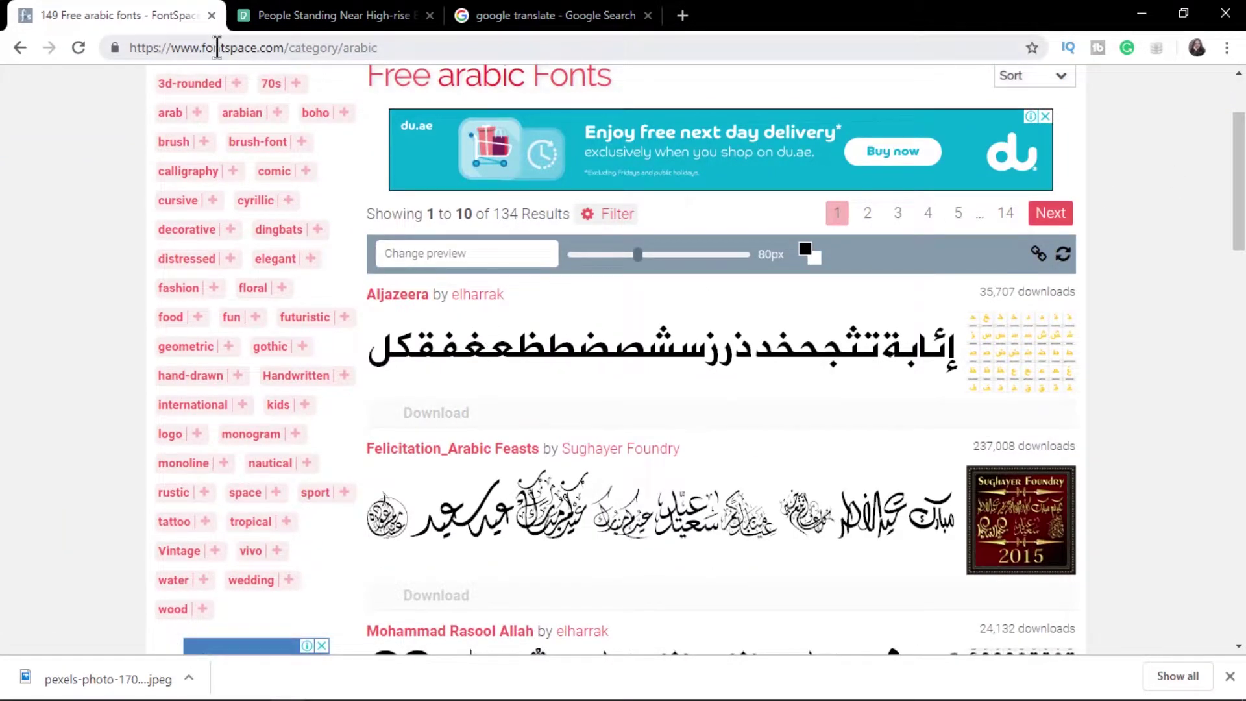
{"action": "left_click_drag", "start_coordinate": [1239, 243], "coordinate": [1238, 548]}
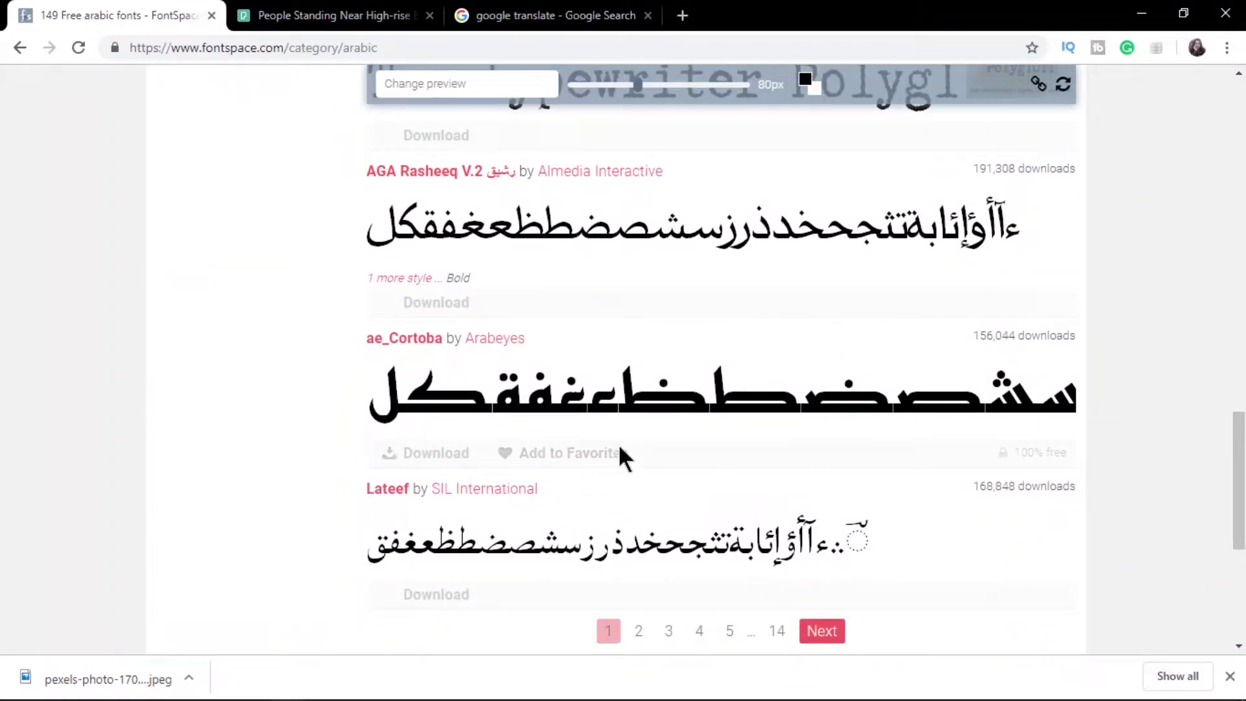
{"action": "left_click", "coordinate": [428, 458]}
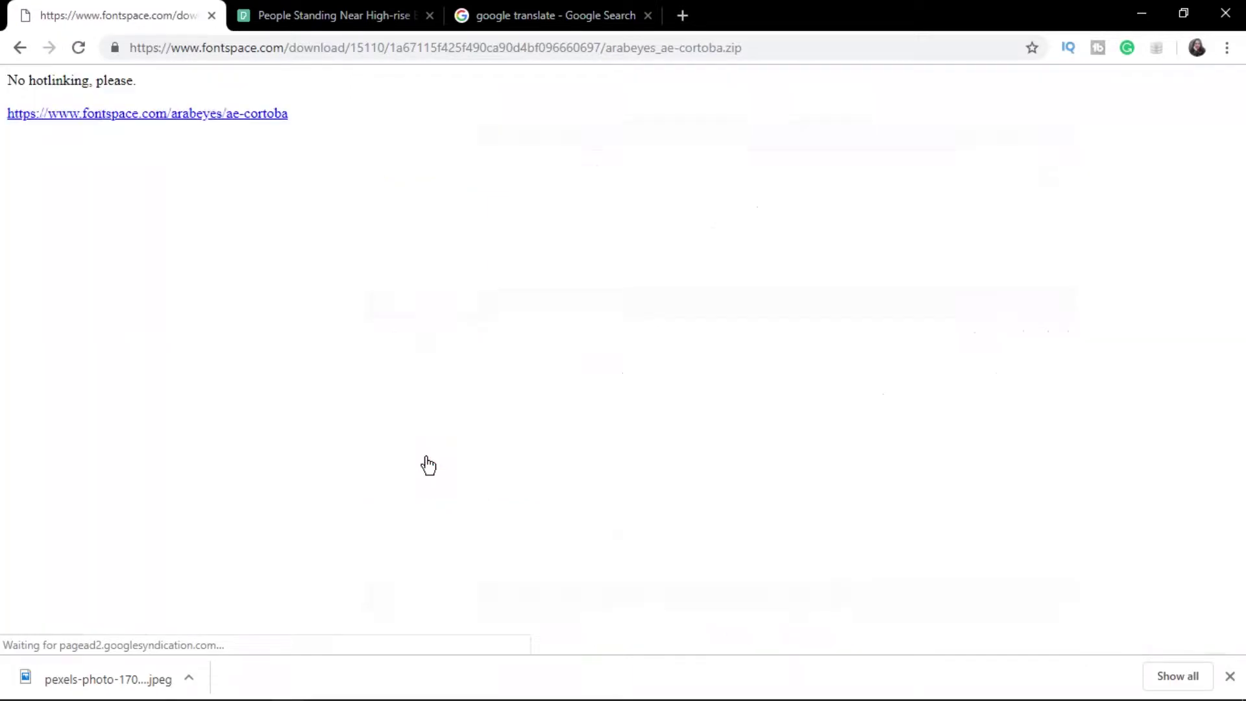
{"action": "left_click", "coordinate": [16, 52]}
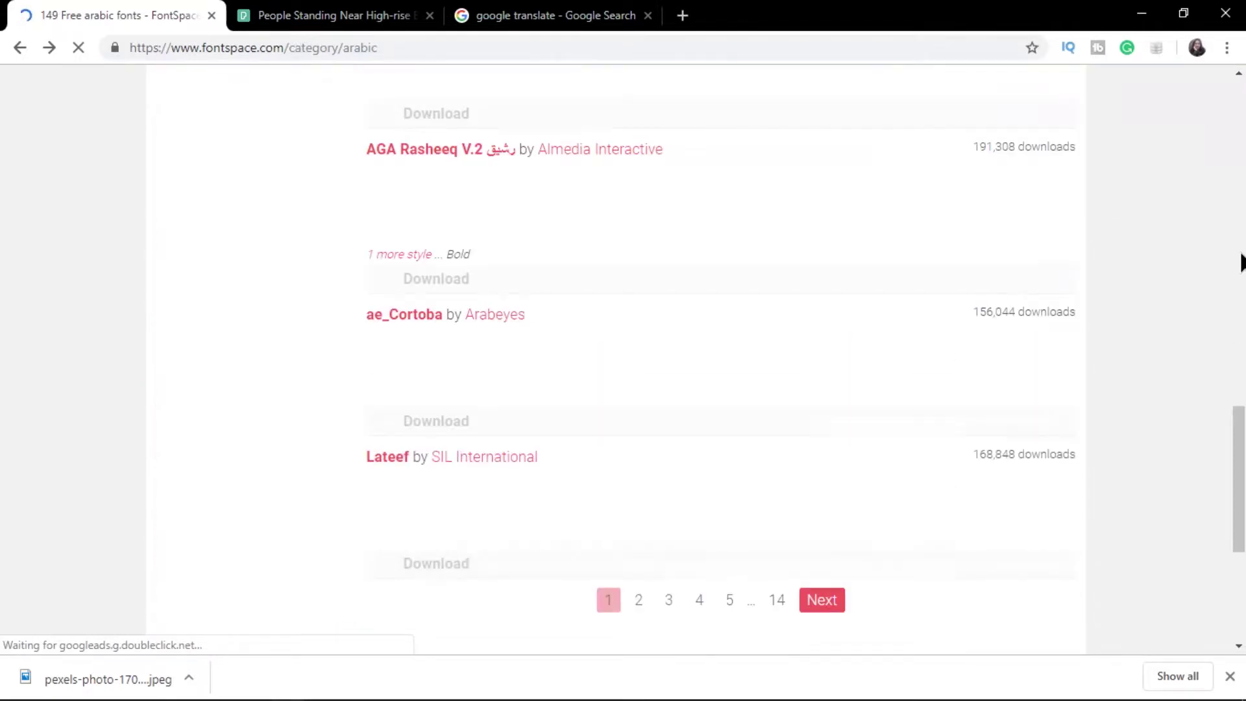
{"action": "left_click", "coordinate": [1242, 258]}
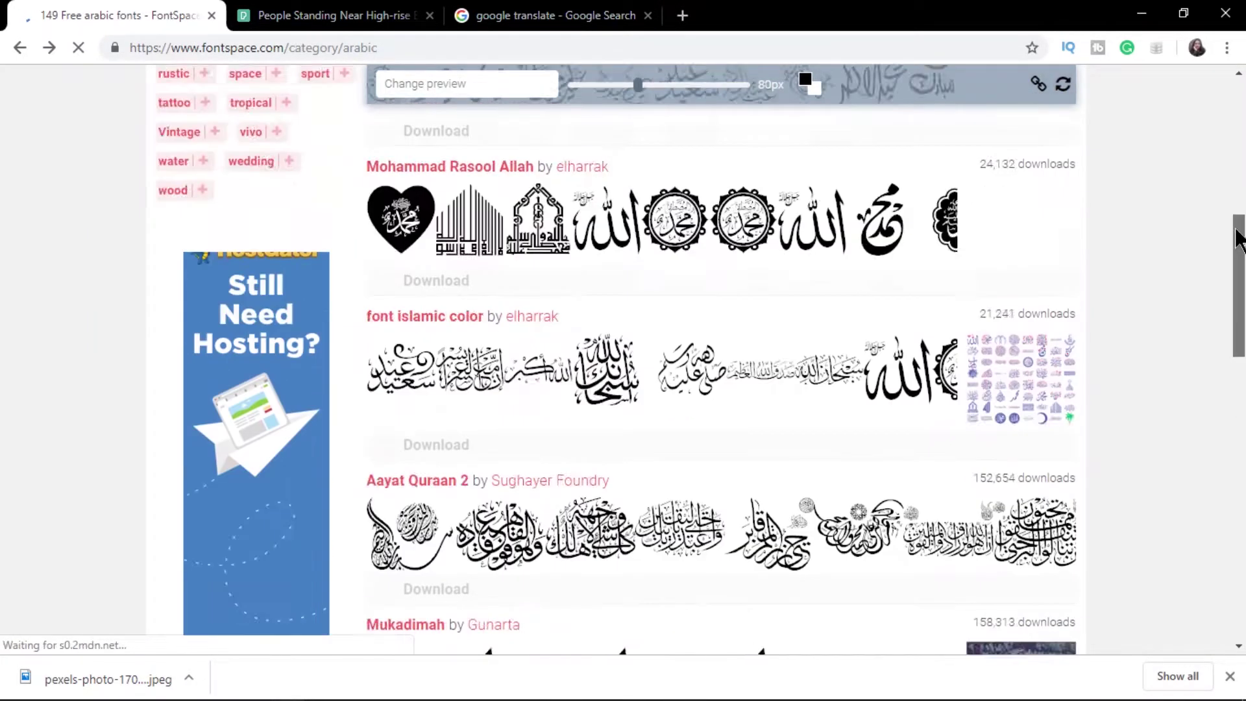
{"action": "scroll", "coordinate": [1242, 240], "scroll_direction": "up", "scroll_amount": 6}
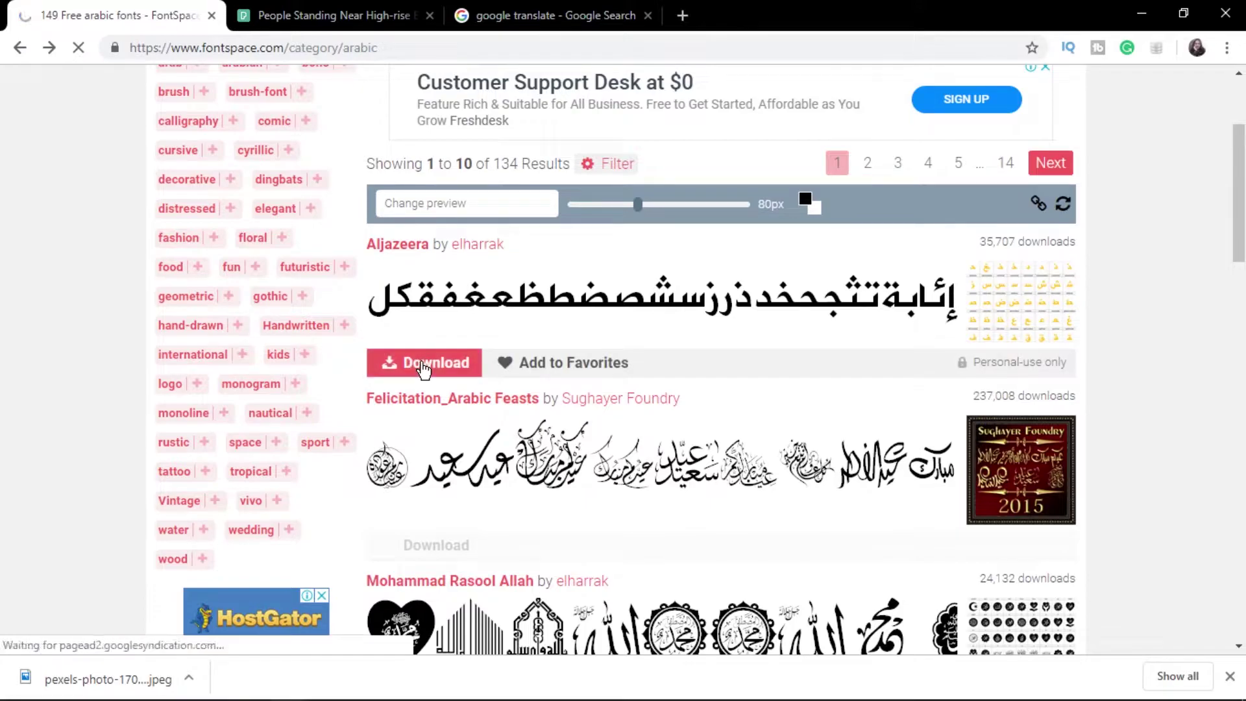
{"action": "left_click", "coordinate": [422, 366]}
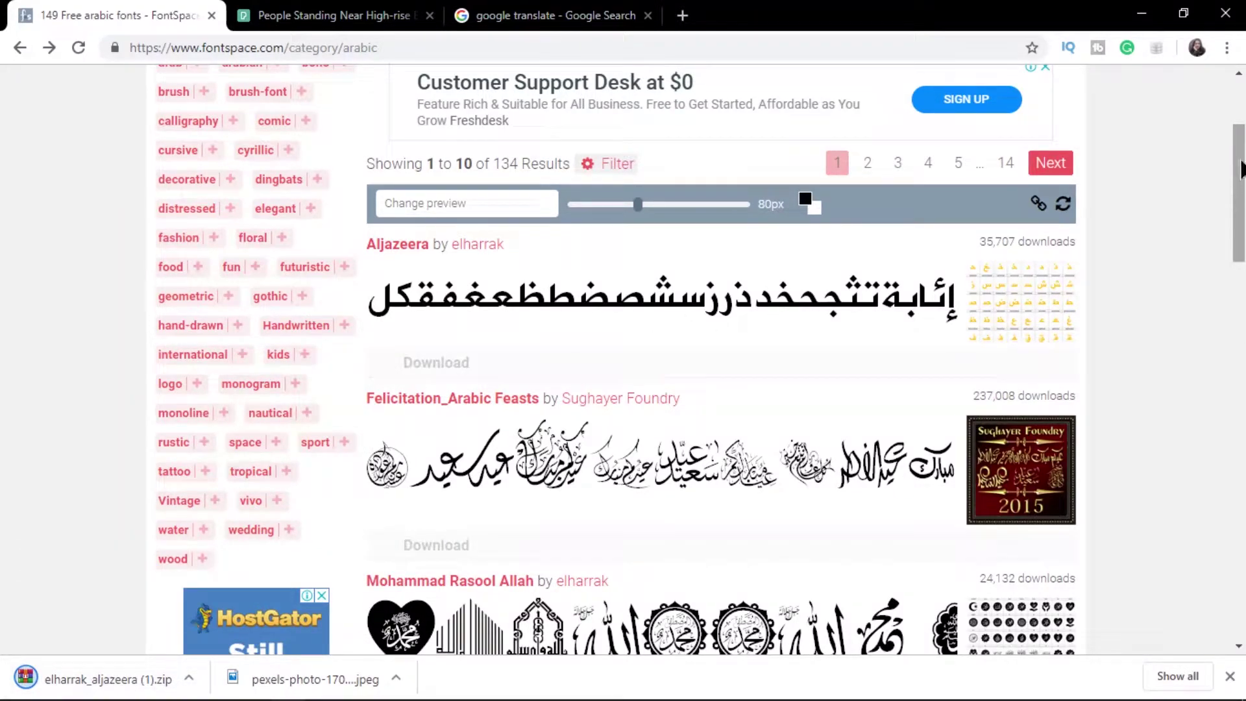
{"action": "left_click_drag", "start_coordinate": [1243, 156], "coordinate": [1242, 396]}
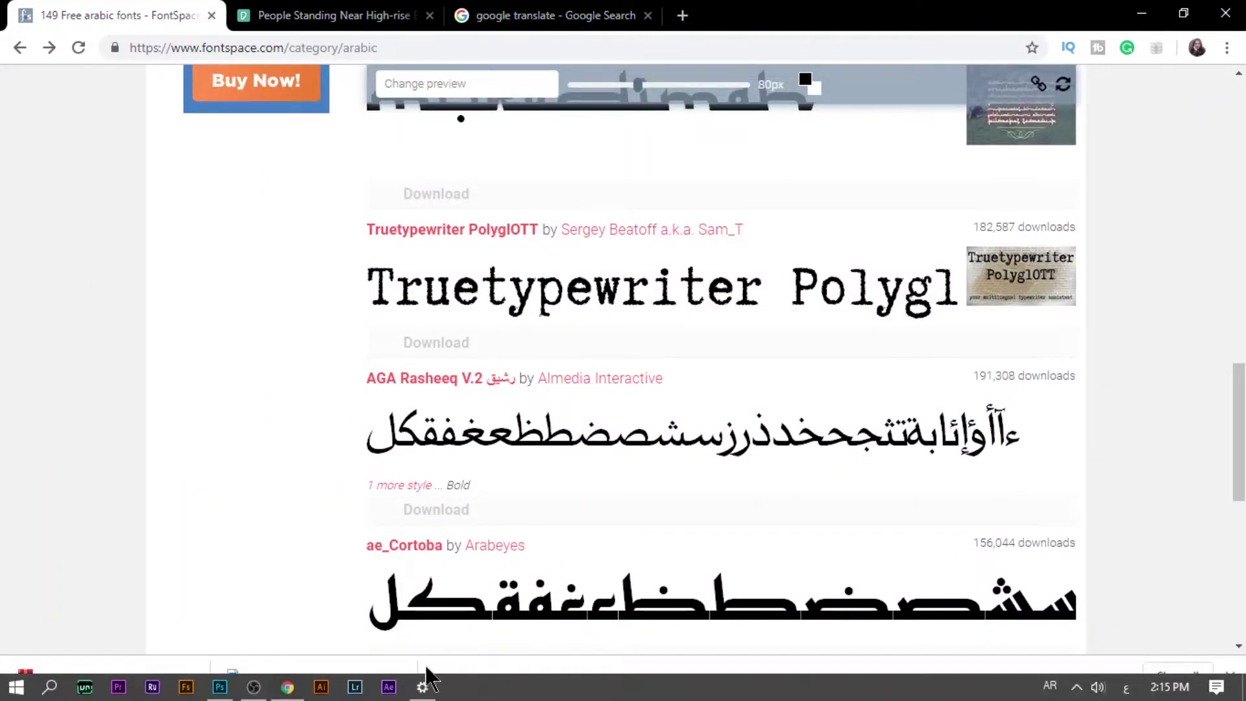
{"action": "left_click", "coordinate": [288, 688]}
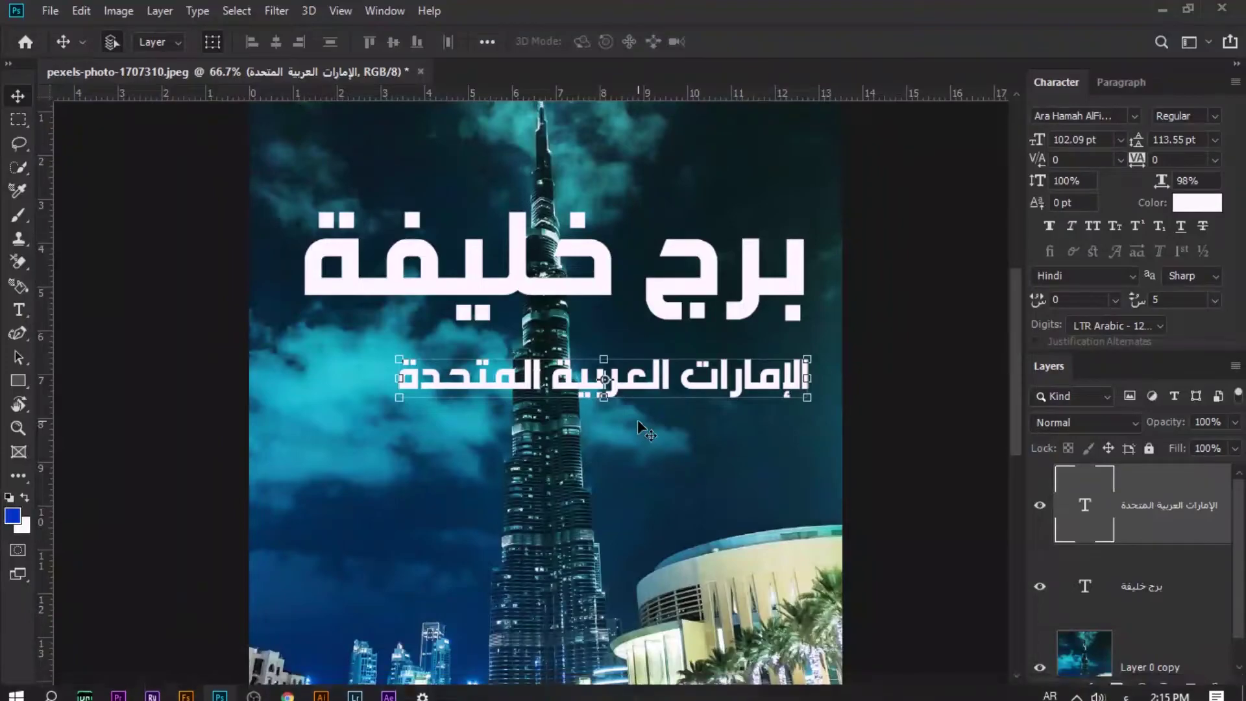
- Nudge the subtitle up under the title, zoom out to 50%, and select the برج خليفة layer
{"action": "left_click_drag", "start_coordinate": [677, 374], "coordinate": [672, 365]}
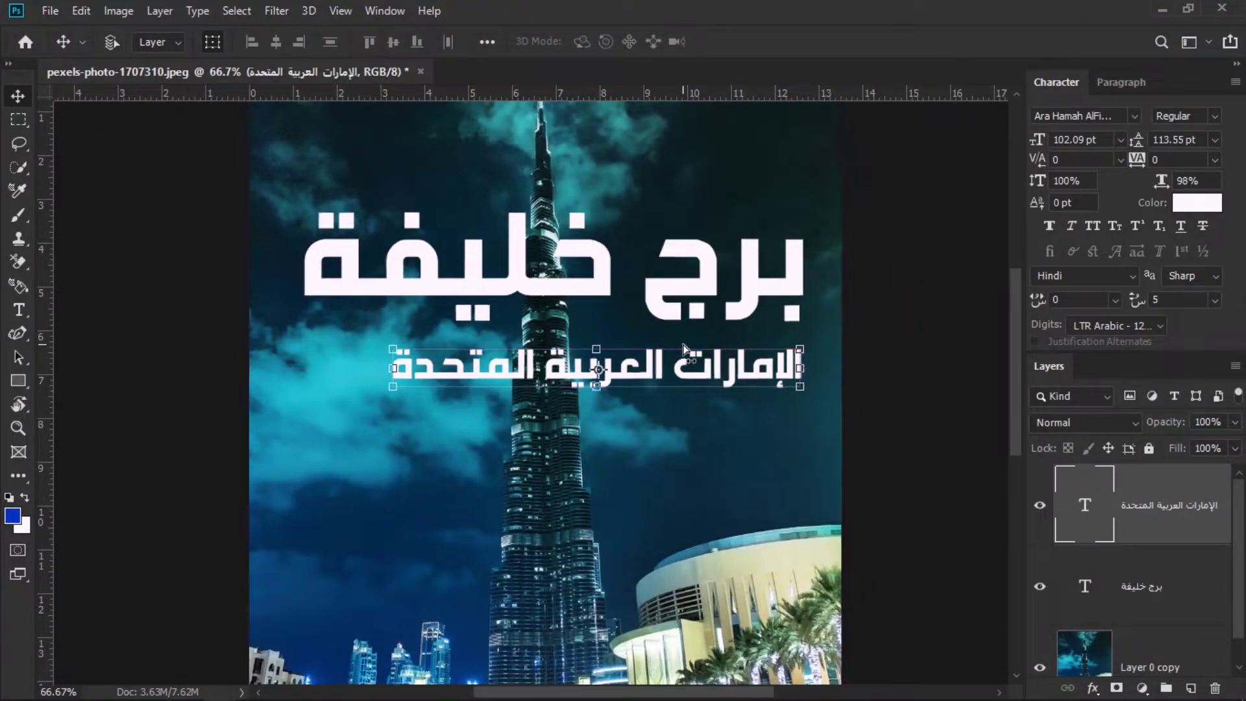
{"action": "key", "text": "ctrl+minus"}
{"action": "scroll", "coordinate": [651, 337], "scroll_direction": "down", "scroll_amount": 1}
{"action": "left_click_drag", "start_coordinate": [651, 338], "coordinate": [656, 357]}
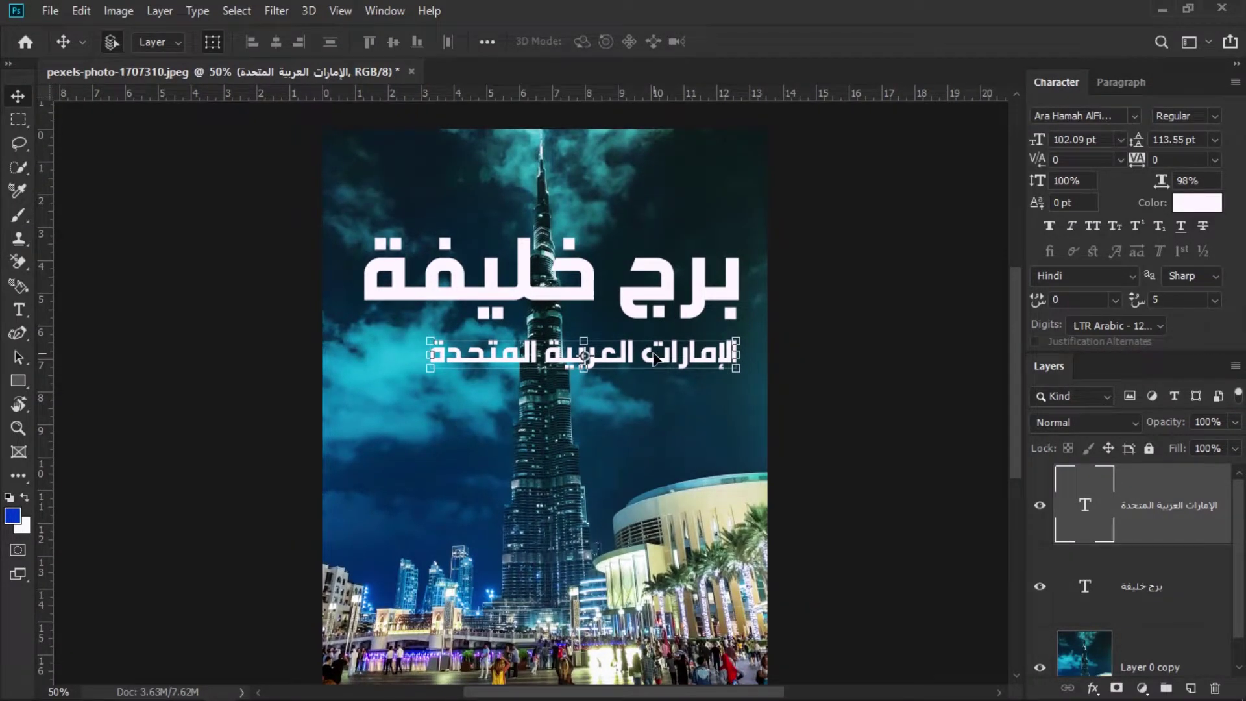
{"action": "left_click", "coordinate": [720, 300]}
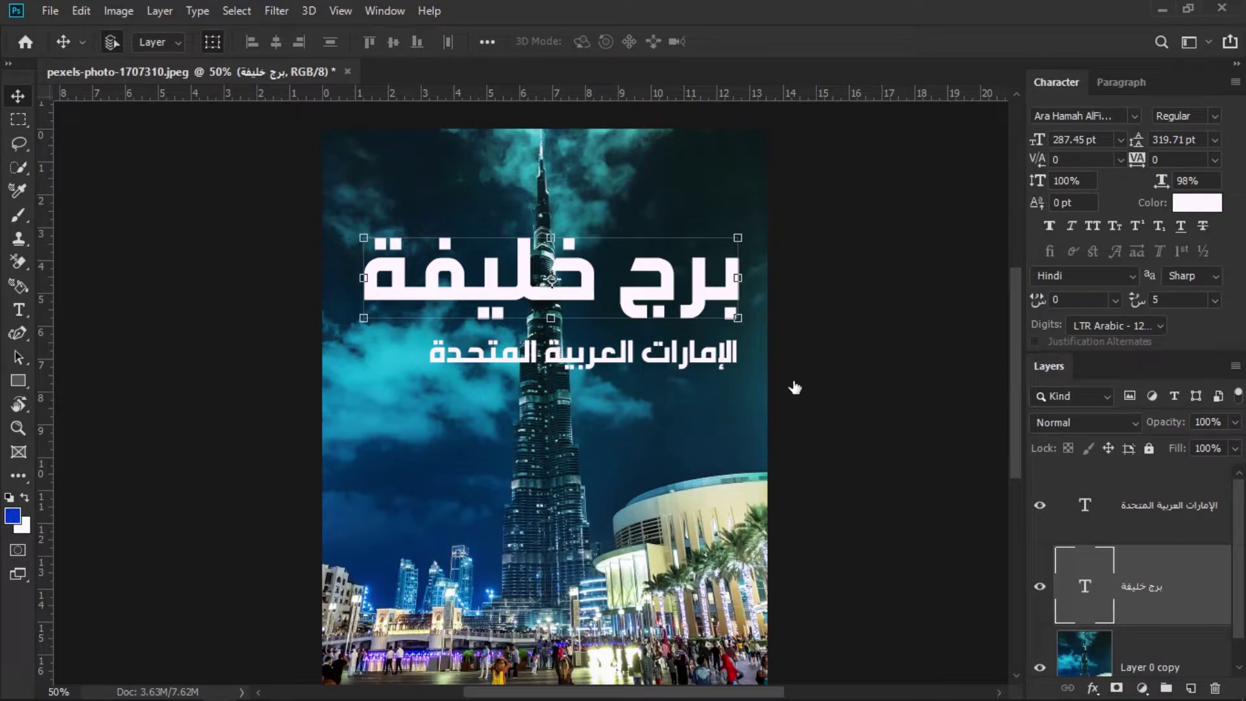
- Give the title a pink Color Overlay of #ff006a
{"action": "double_click", "coordinate": [1206, 602]}
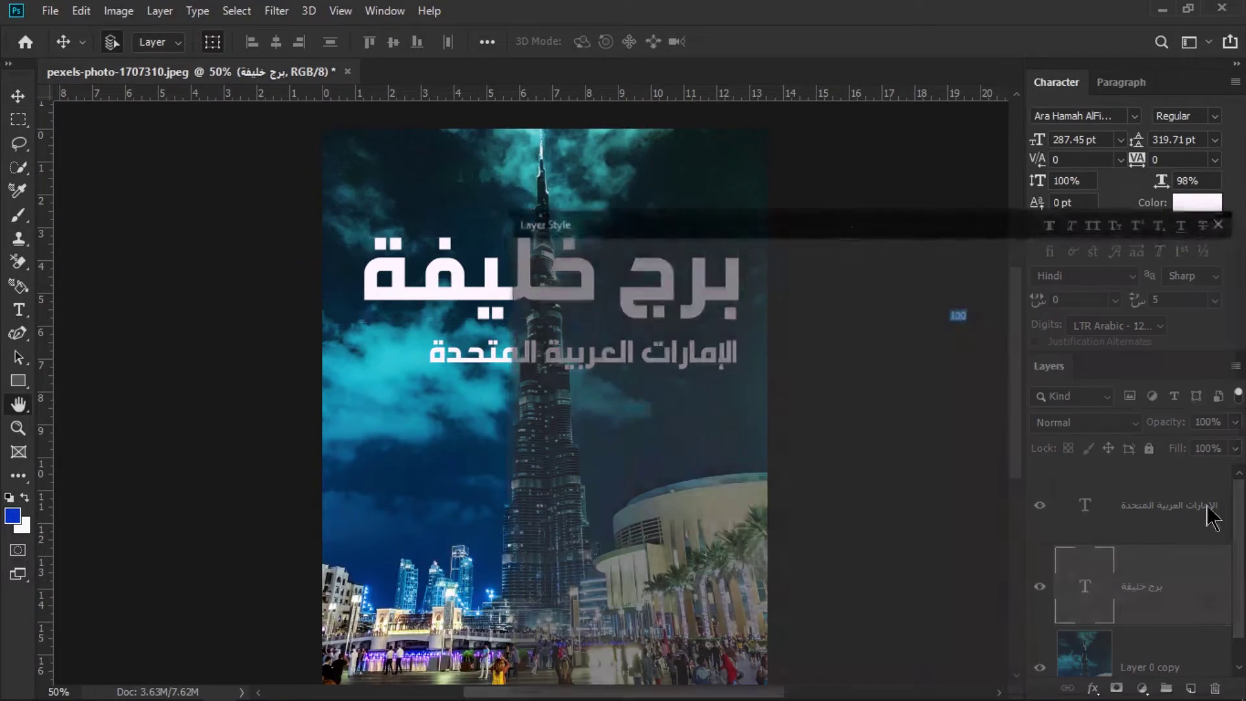
{"action": "left_click_drag", "start_coordinate": [779, 230], "coordinate": [863, 130]}
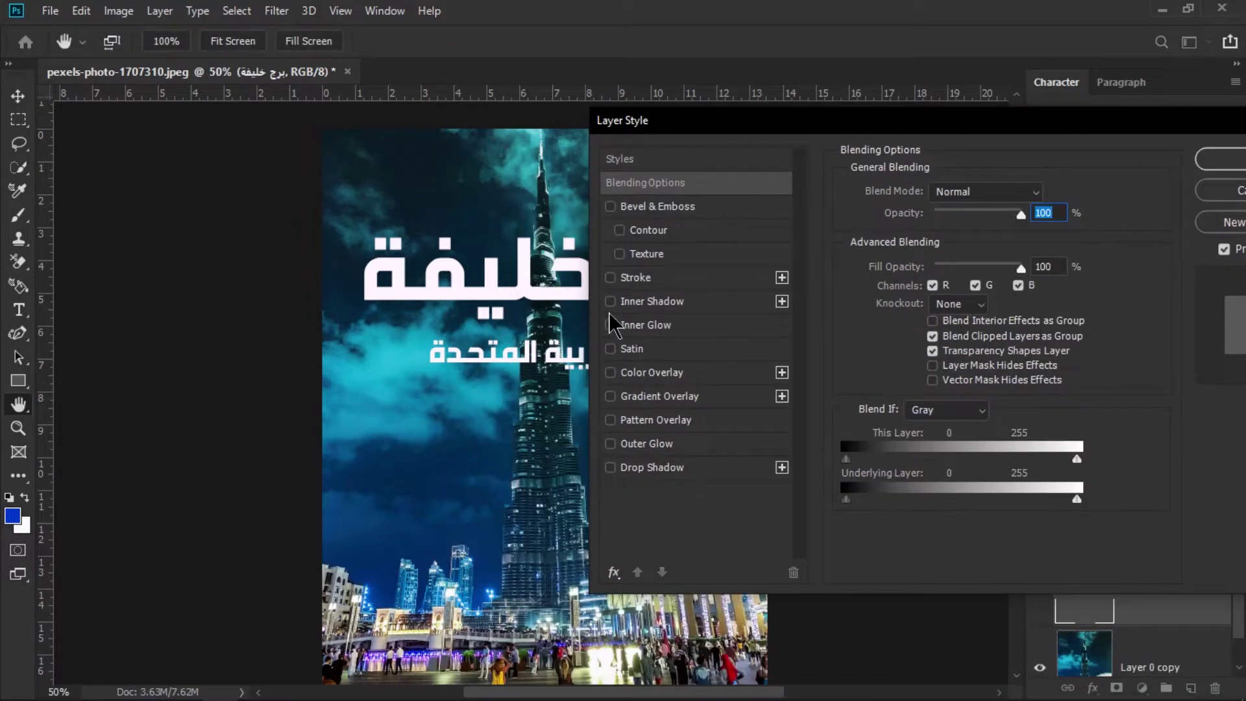
{"action": "left_click", "coordinate": [614, 375]}
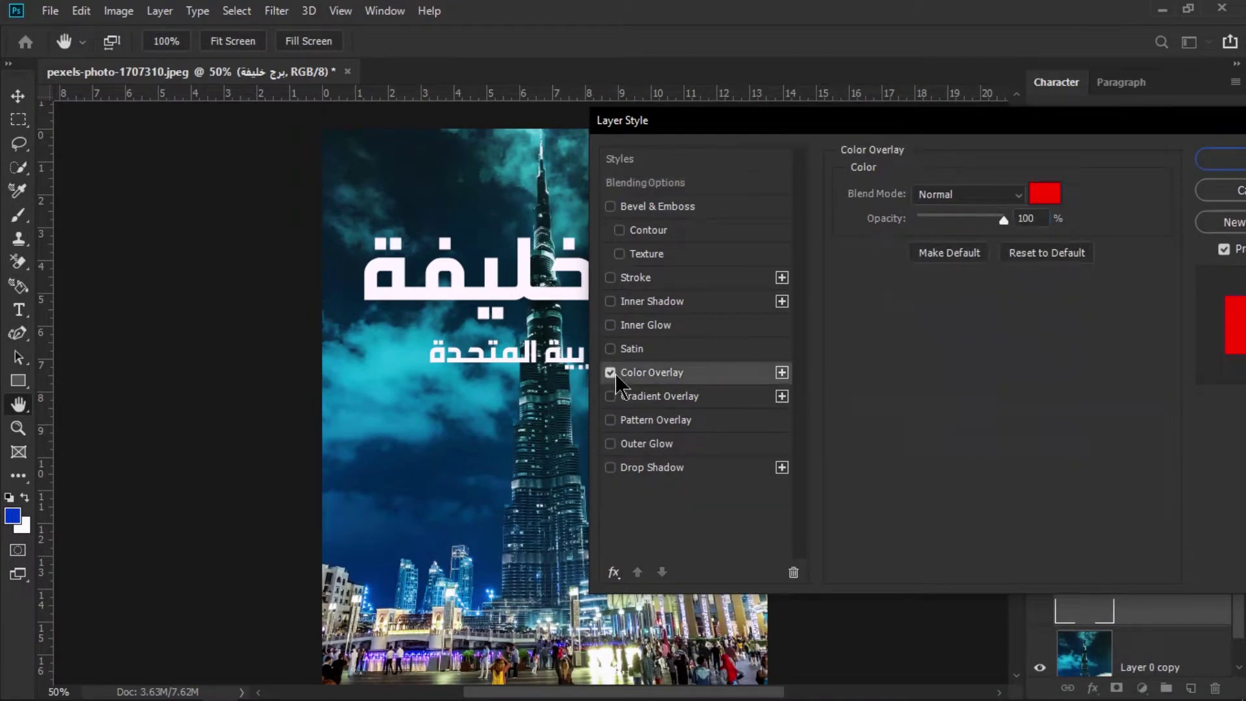
{"action": "left_click", "coordinate": [1041, 206]}
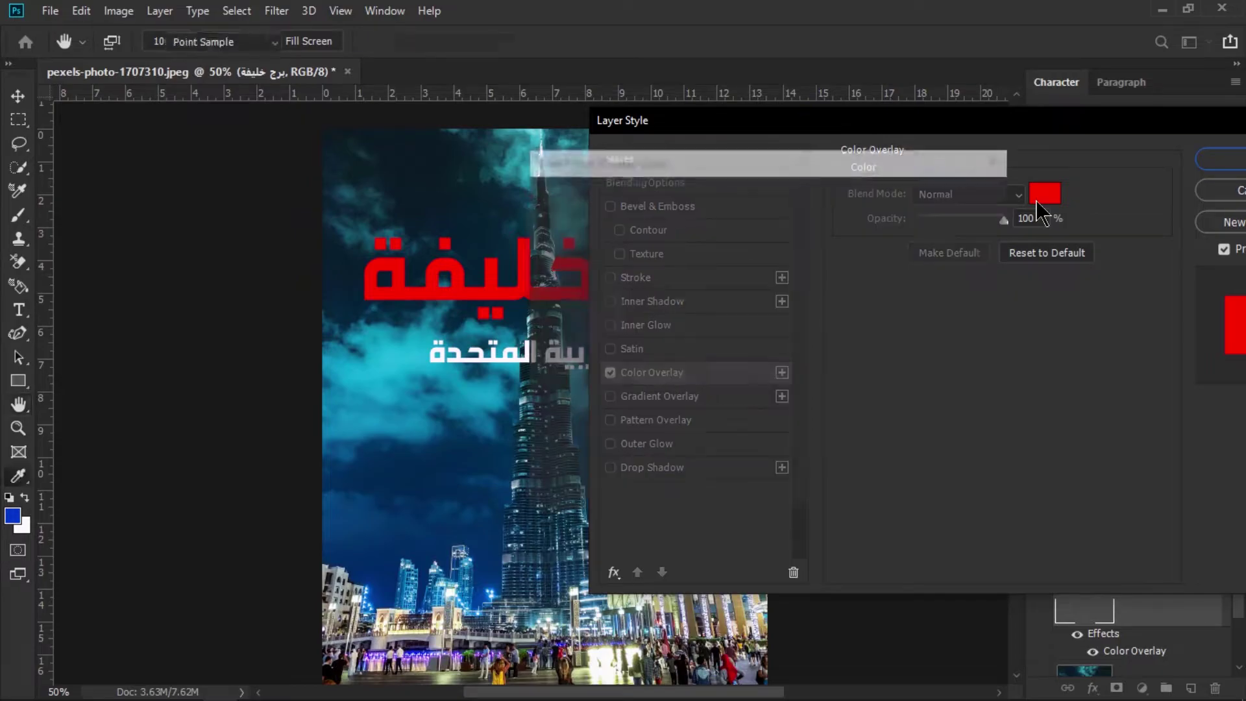
{"action": "mouse_move", "coordinate": [723, 305]}
{"action": "left_mouse_down"}
{"action": "mouse_move", "coordinate": [726, 247]}
{"action": "mouse_move", "coordinate": [767, 226]}
{"action": "left_mouse_up"}
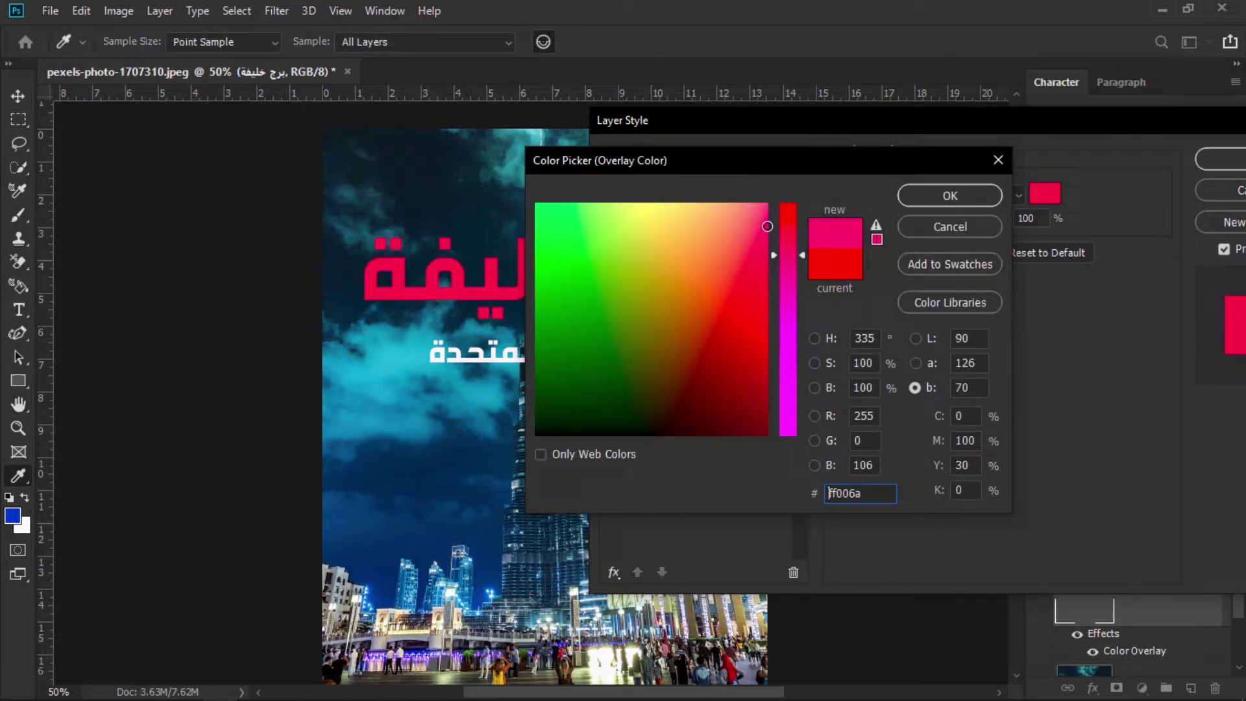
{"action": "left_click", "coordinate": [949, 197]}
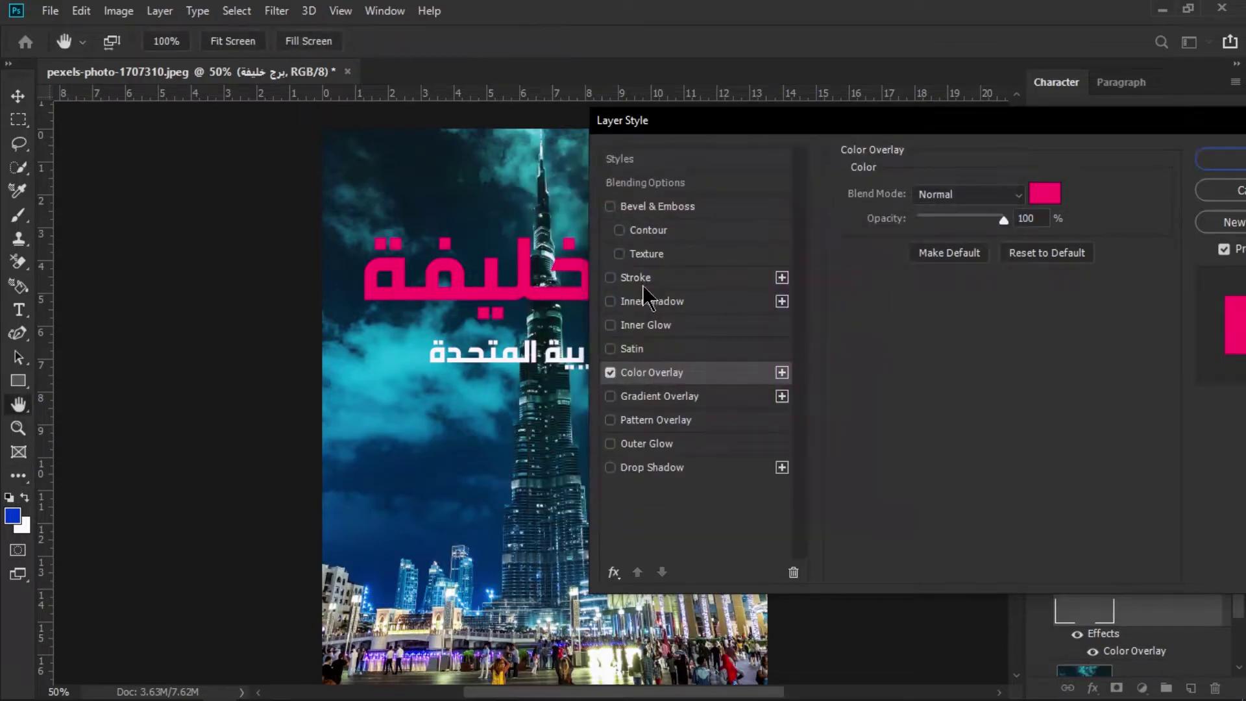
- Try and remove a stroke, add a Drop Shadow, and apply the title styles
{"action": "left_click", "coordinate": [611, 278]}
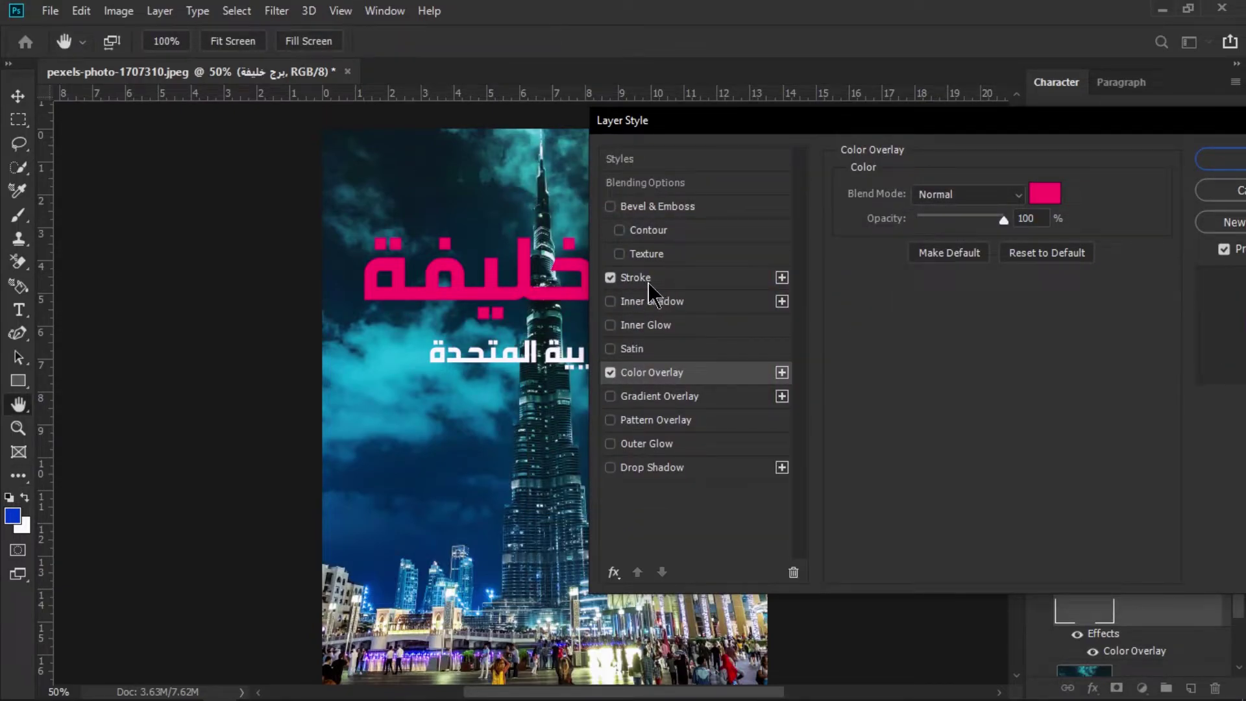
{"action": "left_click", "coordinate": [620, 284]}
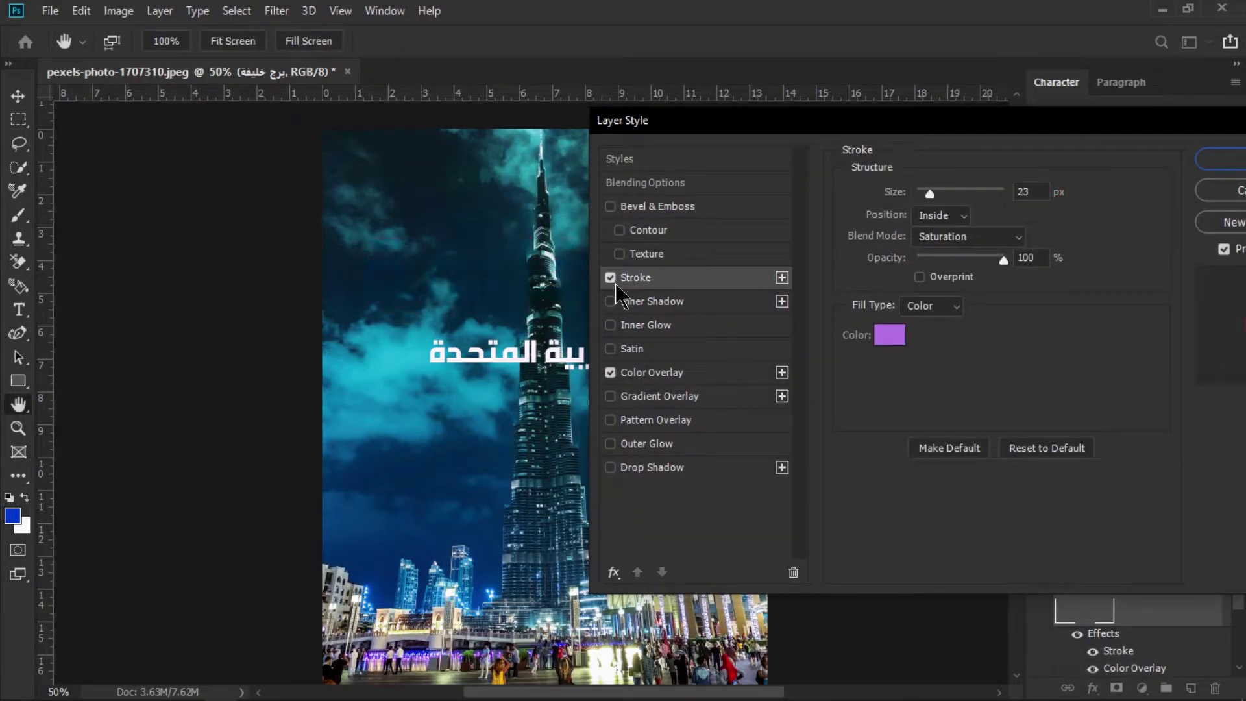
{"action": "left_click", "coordinate": [609, 279]}
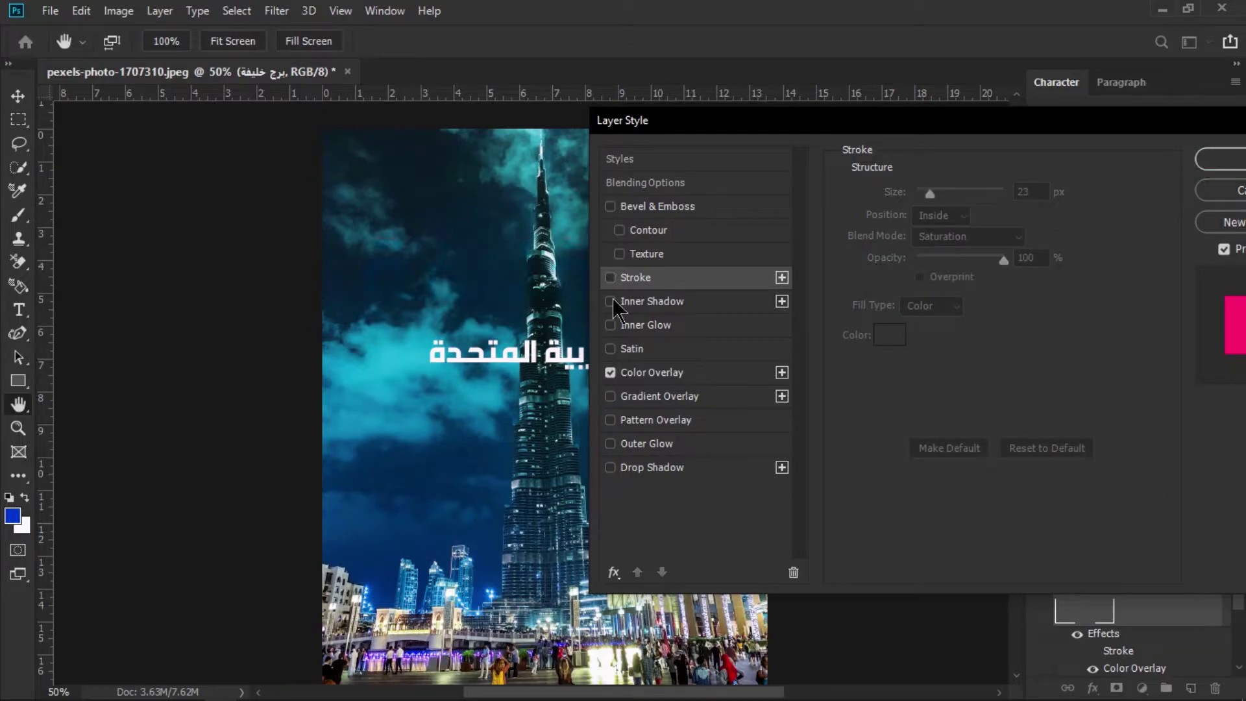
{"action": "left_click_drag", "start_coordinate": [793, 127], "coordinate": [770, 272]}
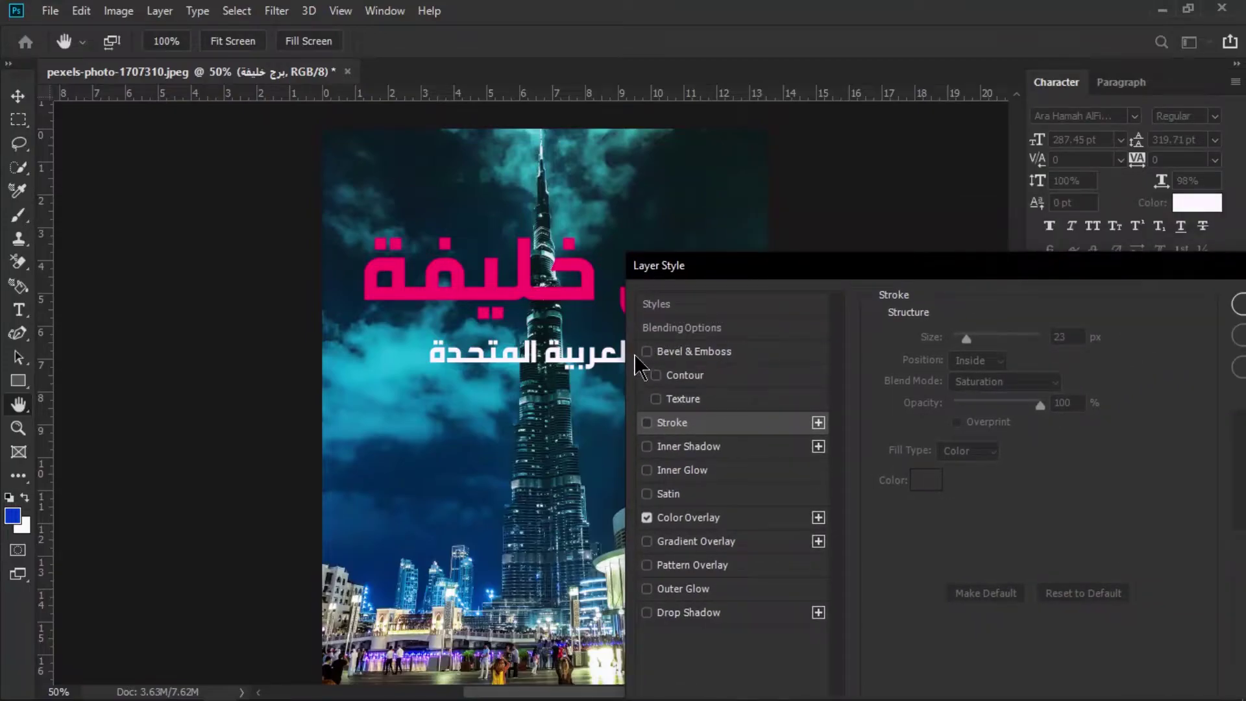
{"action": "left_click", "coordinate": [647, 614]}
{"action": "left_click_drag", "start_coordinate": [840, 276], "coordinate": [436, 316]}
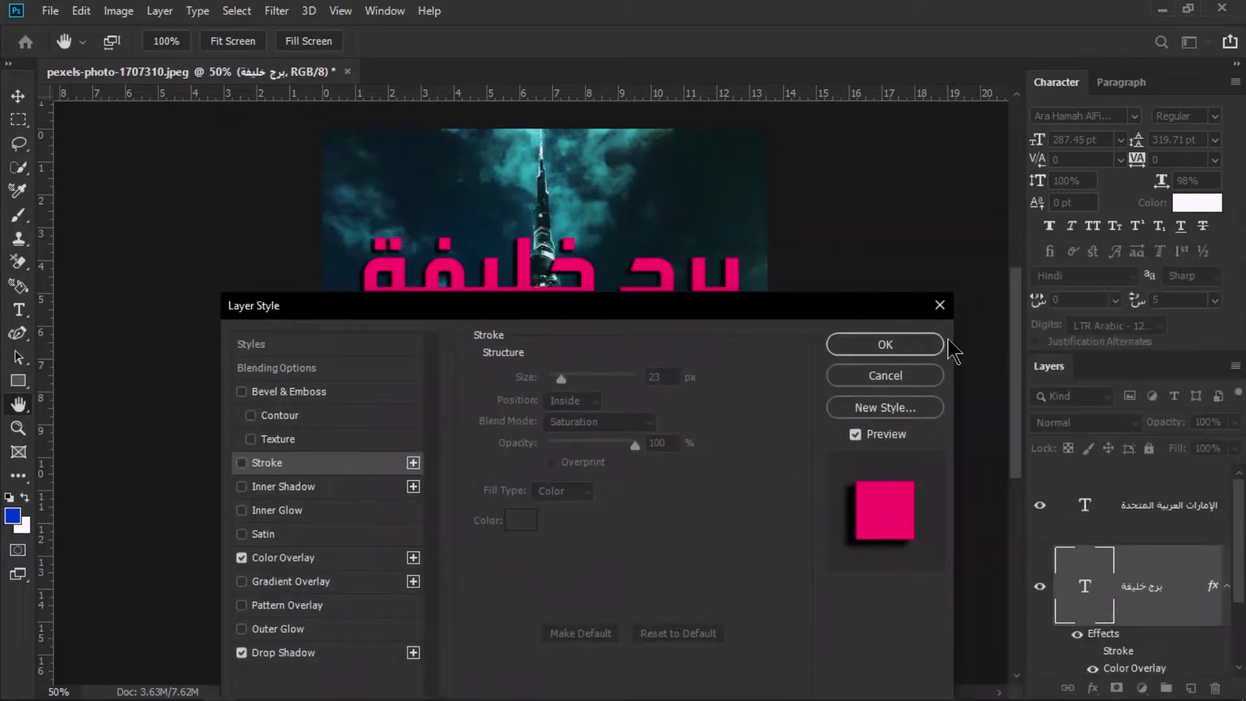
{"action": "left_click", "coordinate": [886, 345]}
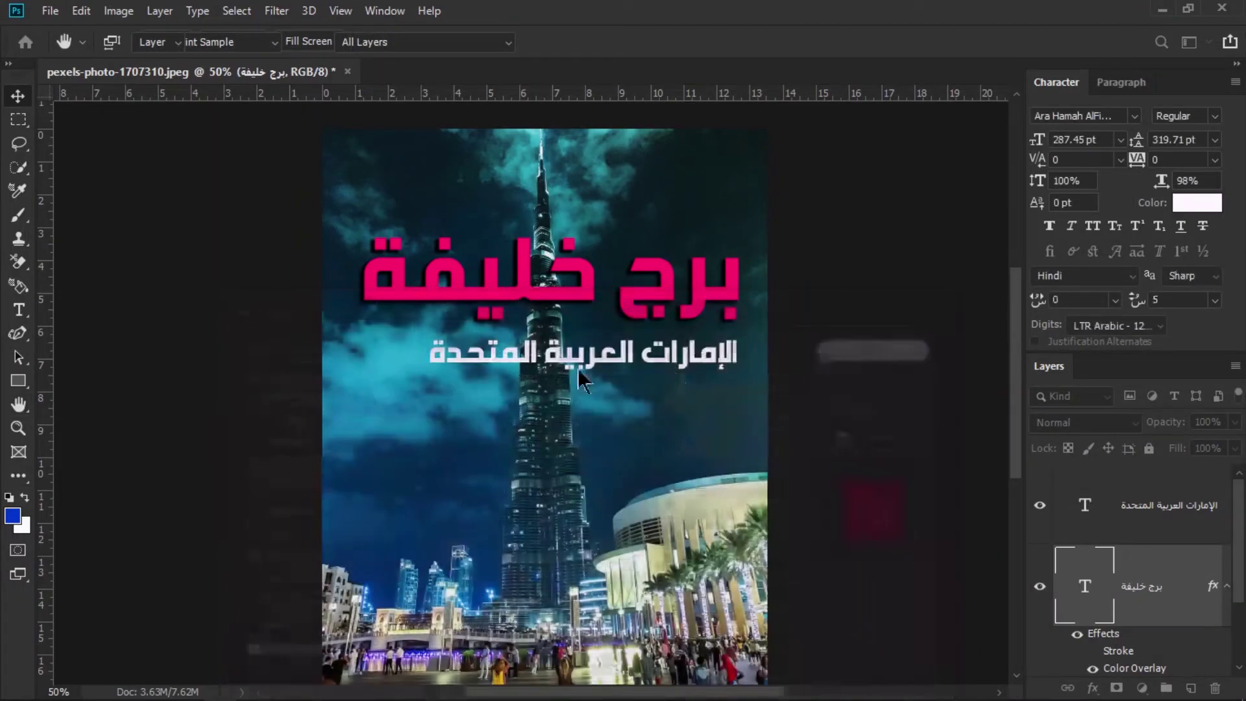
{"action": "left_click", "coordinate": [642, 364]}
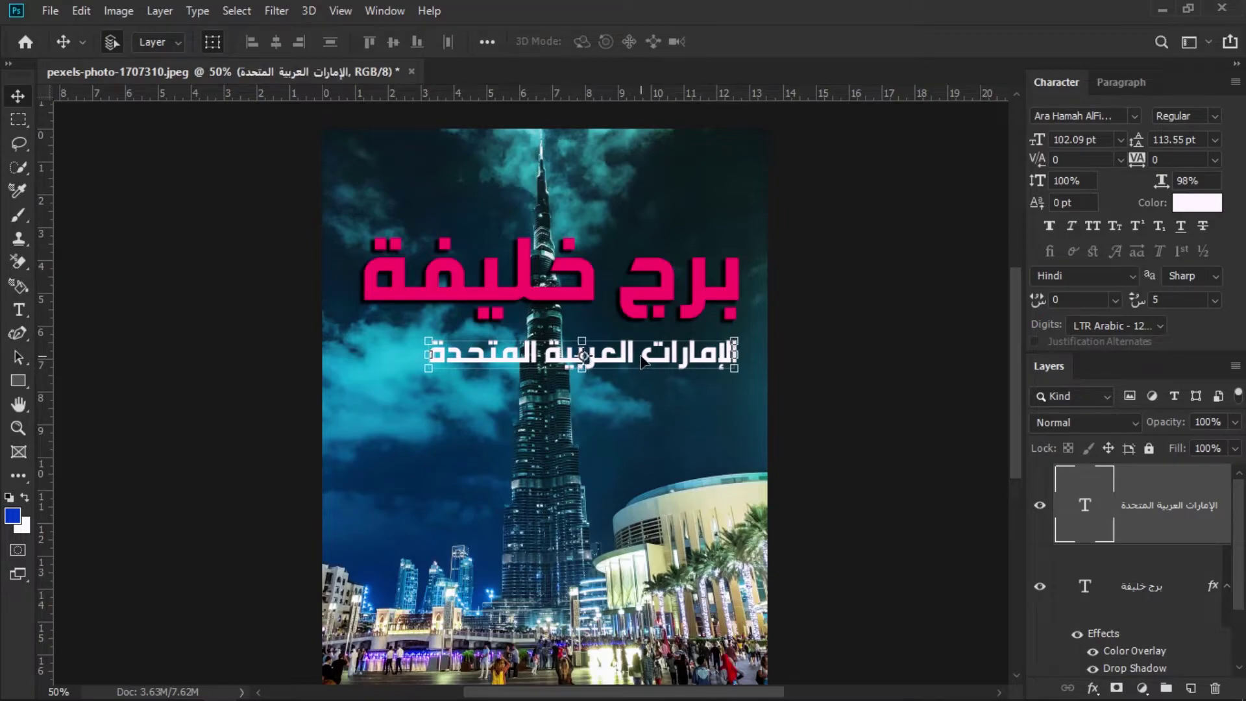
- Duplicate the subtitle lower on the image and retype the copy as 'دبي'
{"action": "left_click_drag", "start_coordinate": [643, 364], "coordinate": [629, 428]}
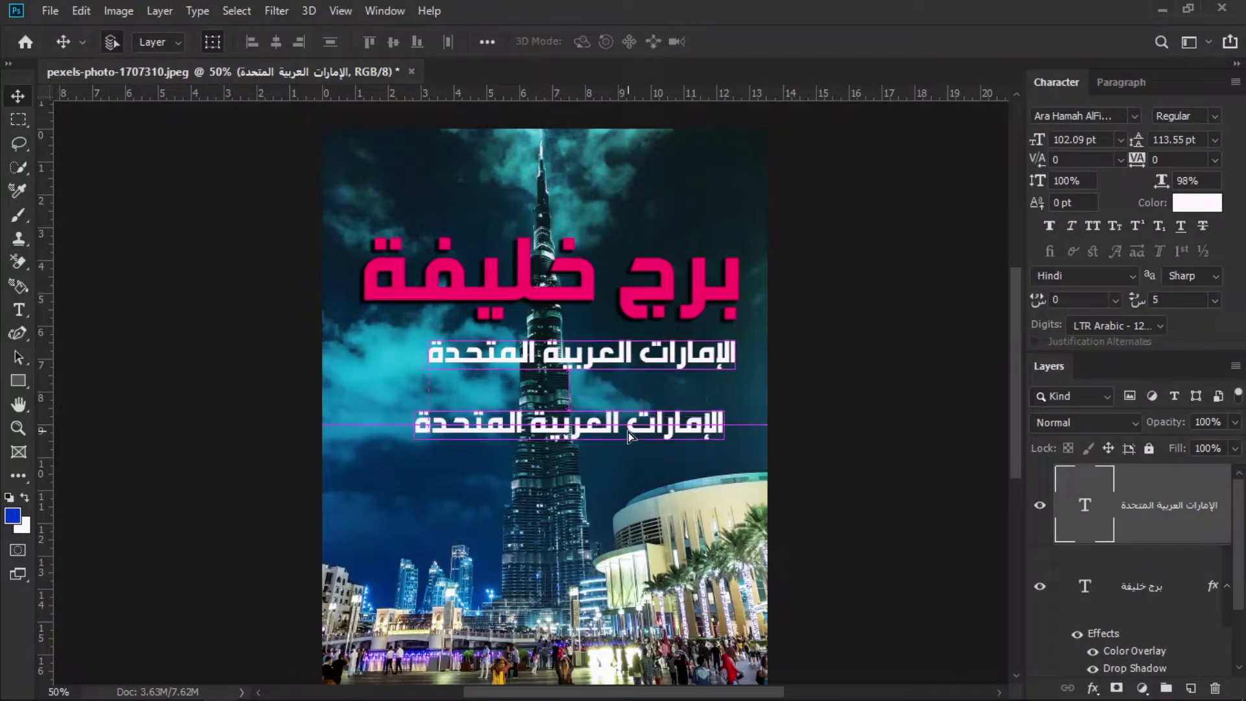
{"action": "key", "text": "t"}
{"action": "double_click", "coordinate": [626, 425]}
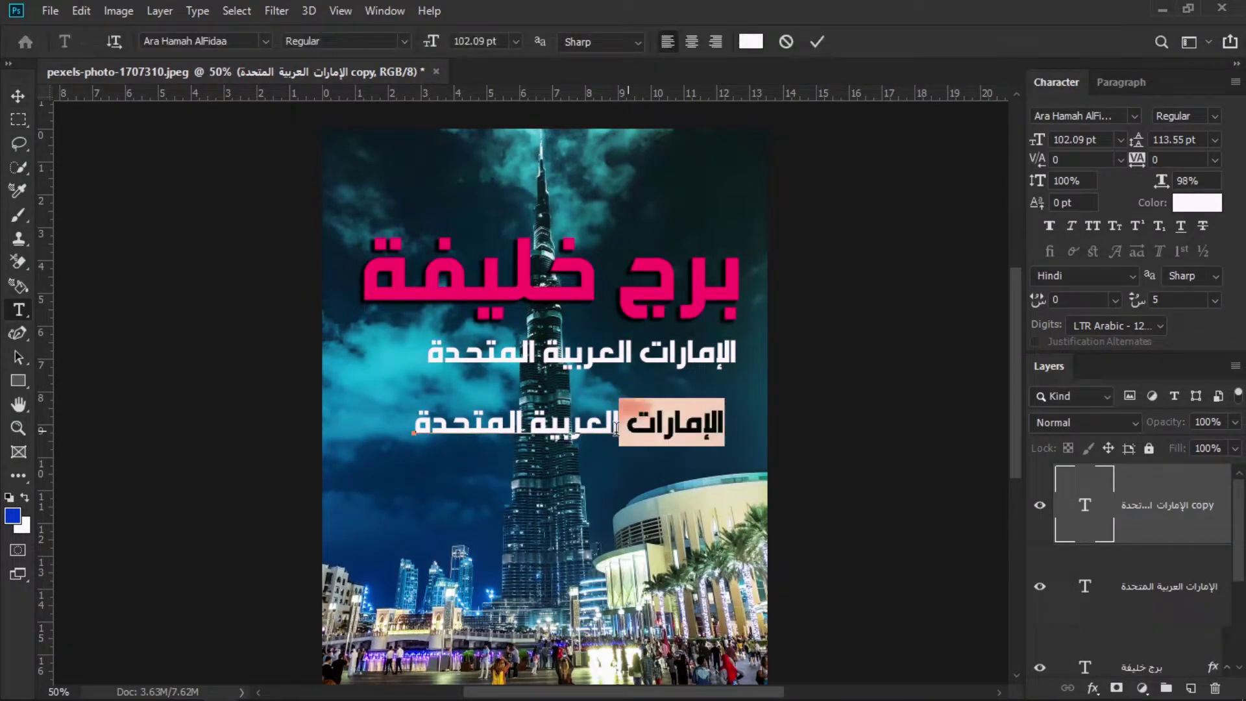
{"action": "key", "text": "ctrl+a"}
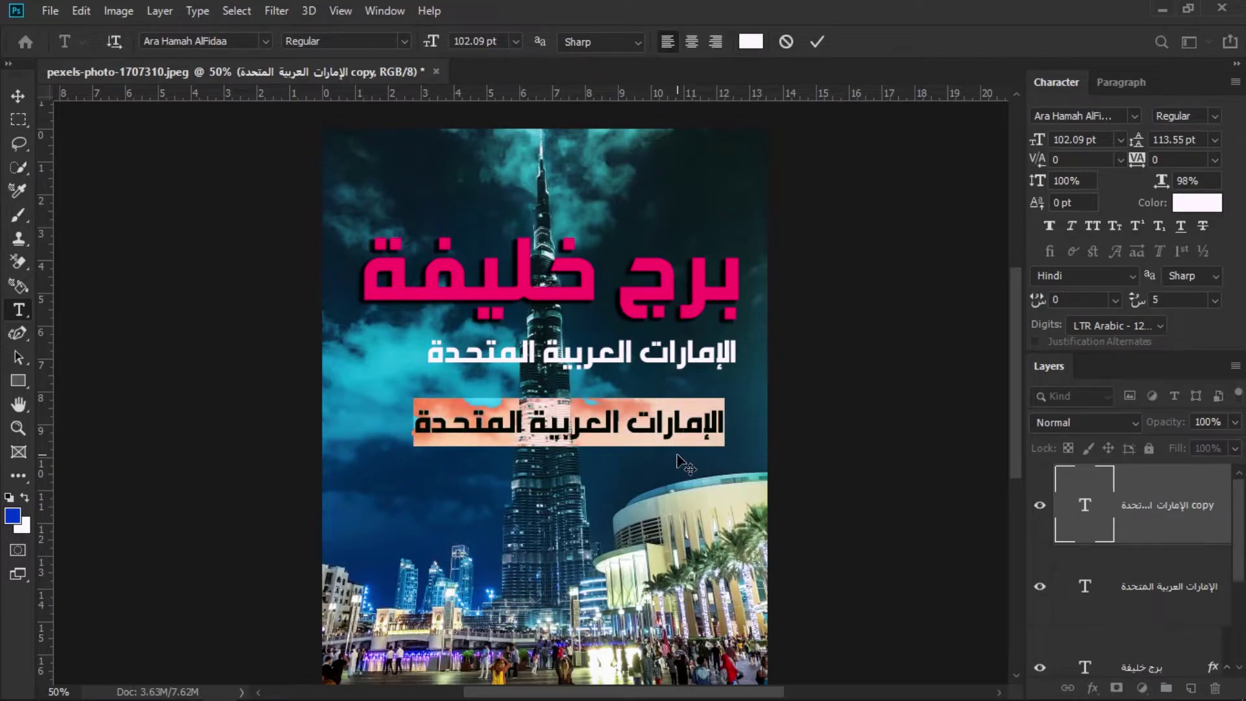
{"action": "type", "text": "د"}
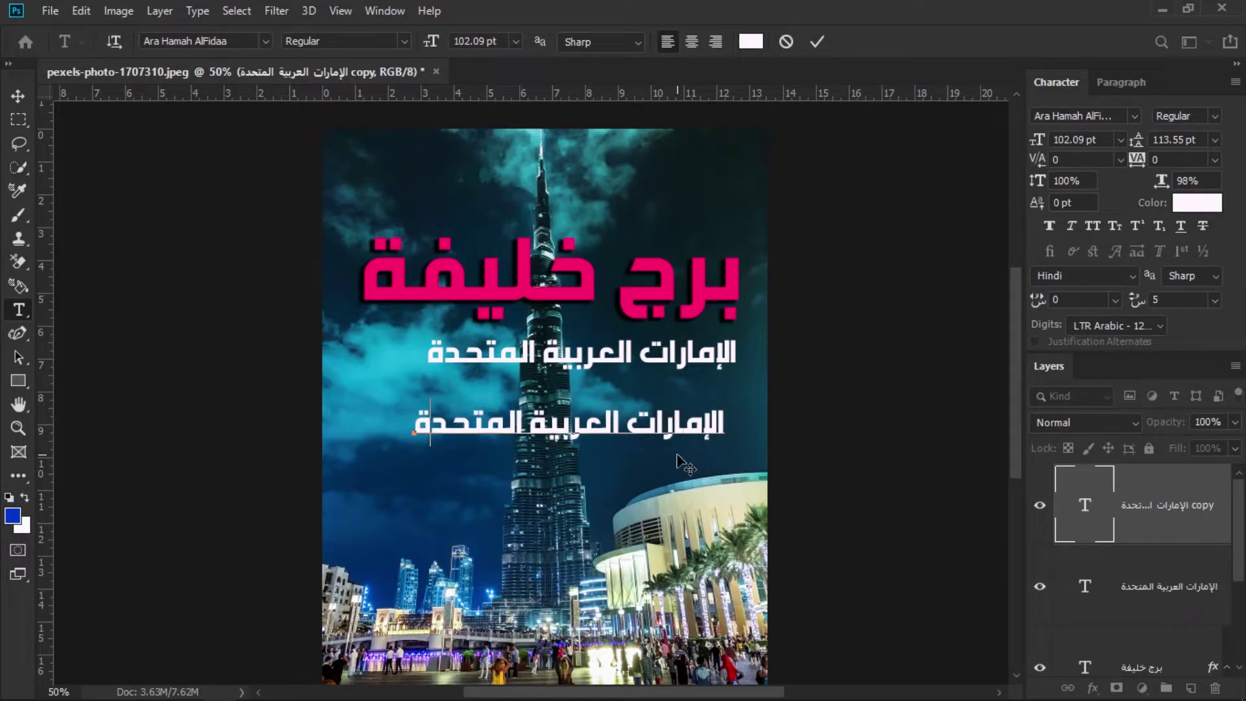
{"action": "type", "text": "بي"}
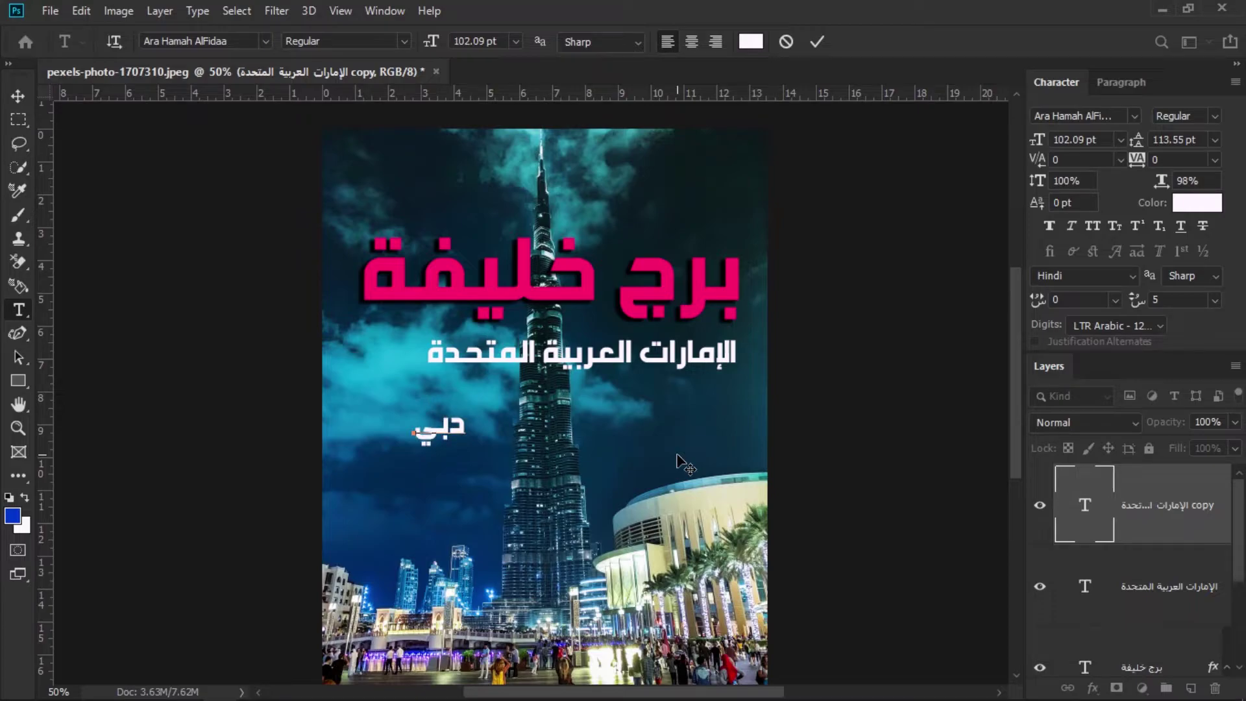
{"action": "left_click", "coordinate": [18, 97]}
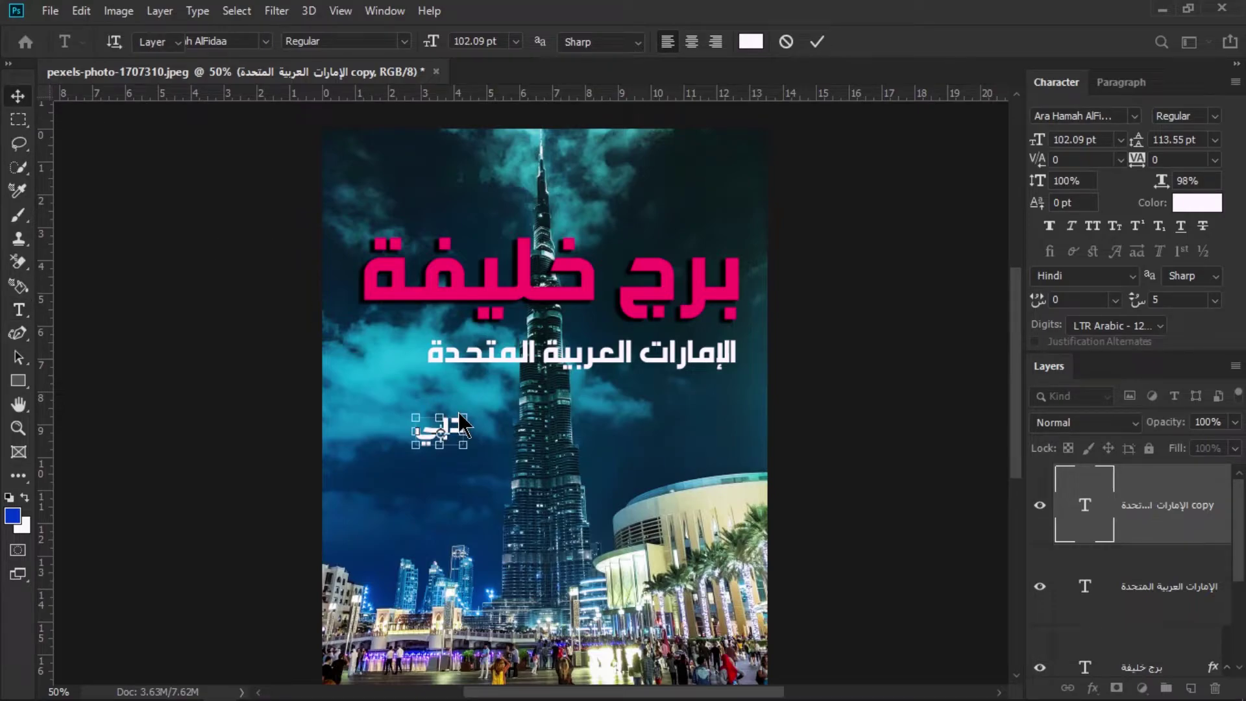
- Scale 'دبي' up to about 612% and centre it below the subtitle
{"action": "left_click_drag", "start_coordinate": [506, 390], "coordinate": [731, 298]}
{"action": "key", "text": "Return"}
{"action": "left_click_drag", "start_coordinate": [672, 416], "coordinate": [684, 411]}
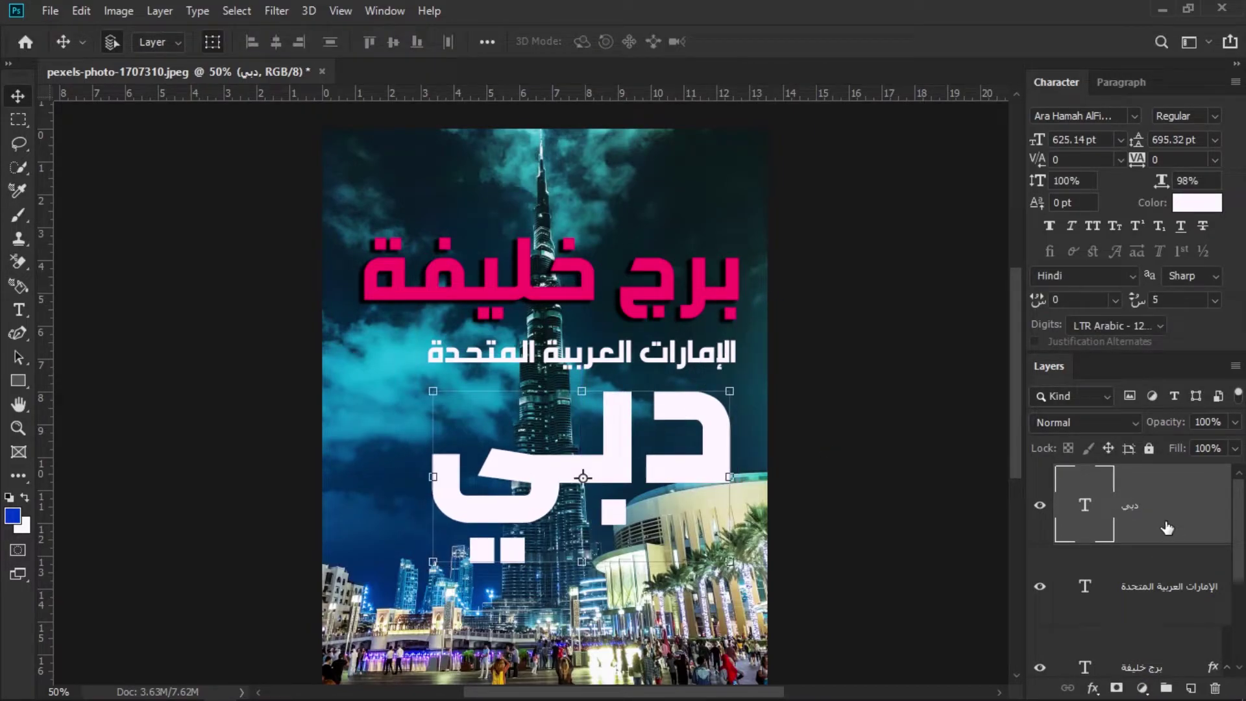
- Give the 'دبي' layer a Drop Shadow and Gradient Overlay style
{"action": "double_click", "coordinate": [1165, 485]}
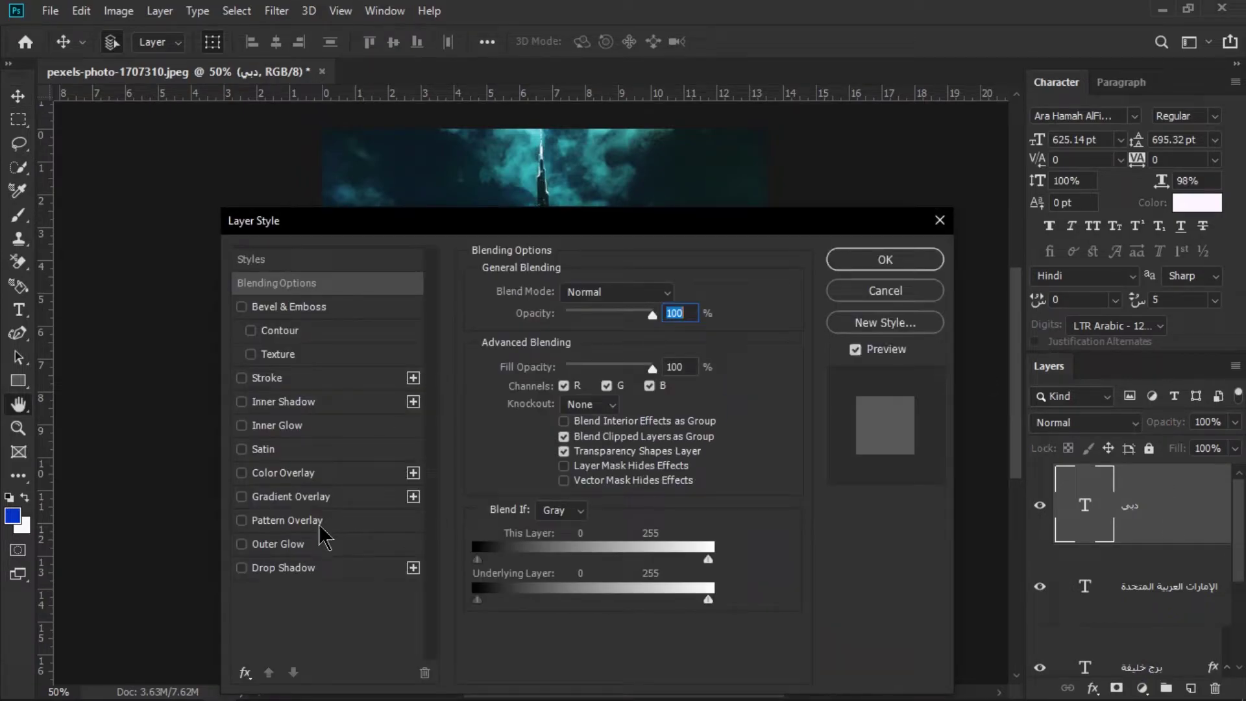
{"action": "left_click", "coordinate": [246, 572]}
{"action": "left_click", "coordinate": [243, 497]}
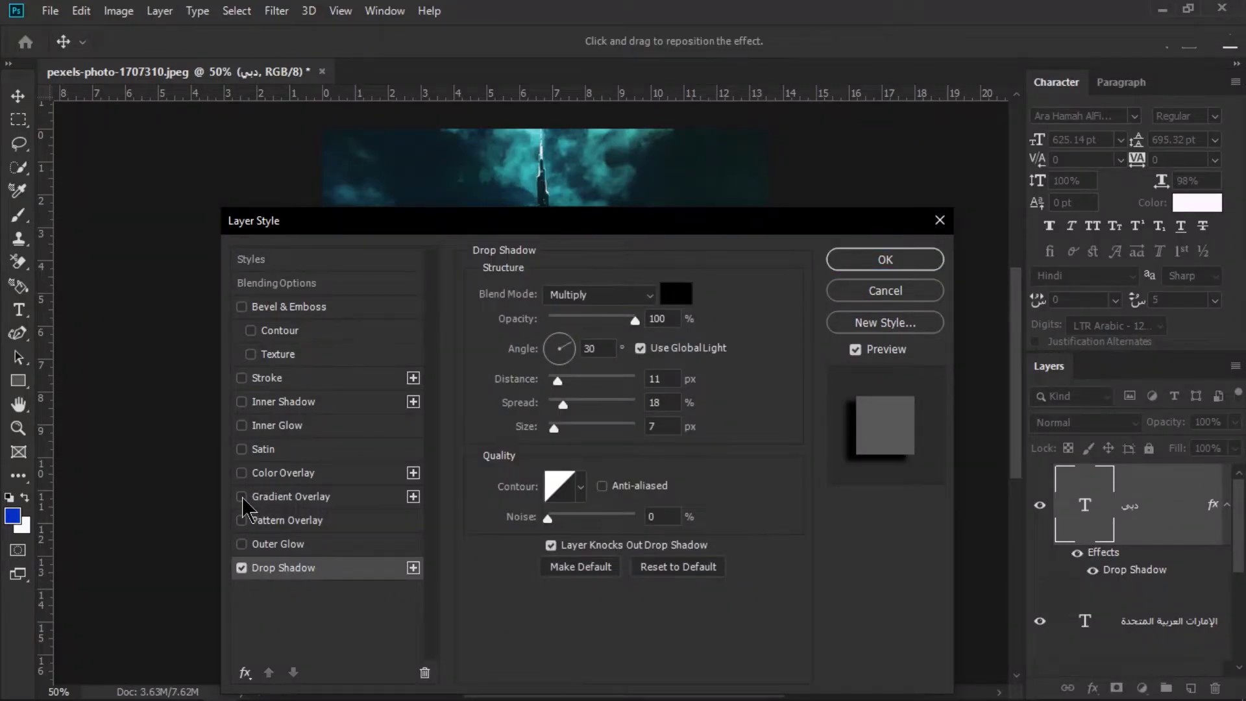
{"action": "left_click_drag", "start_coordinate": [422, 227], "coordinate": [1089, 221]}
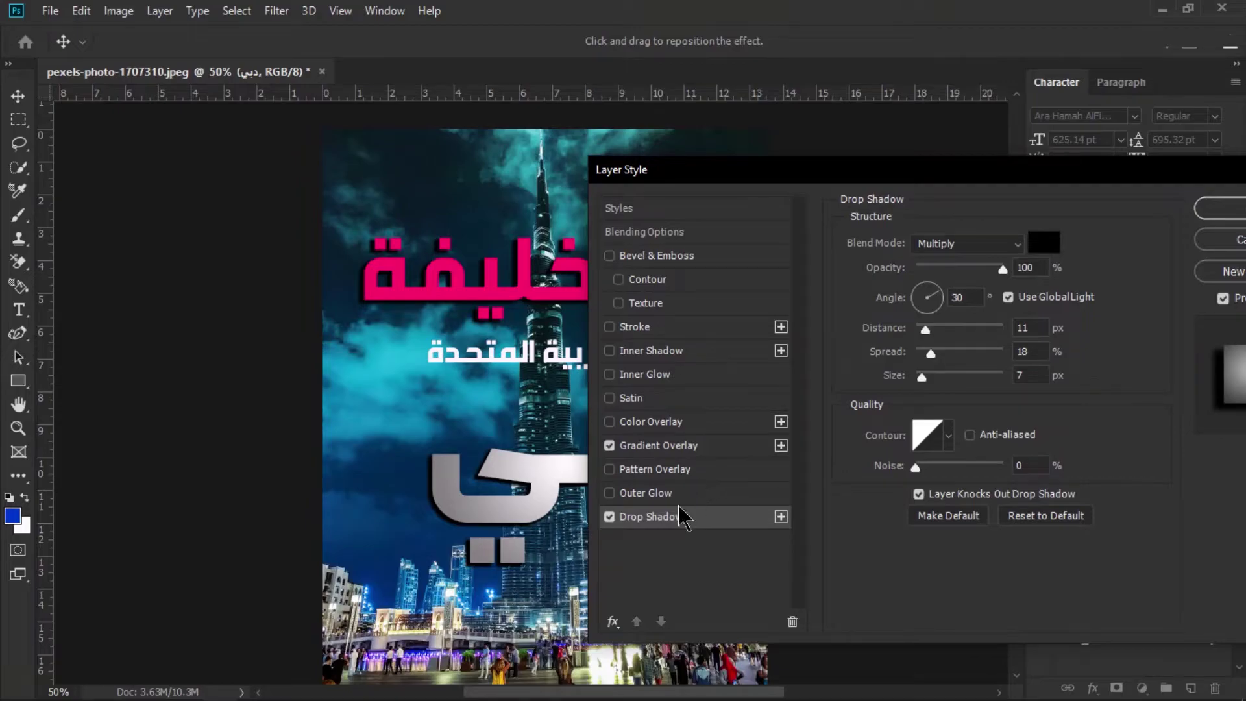
{"action": "left_click", "coordinate": [1220, 208]}
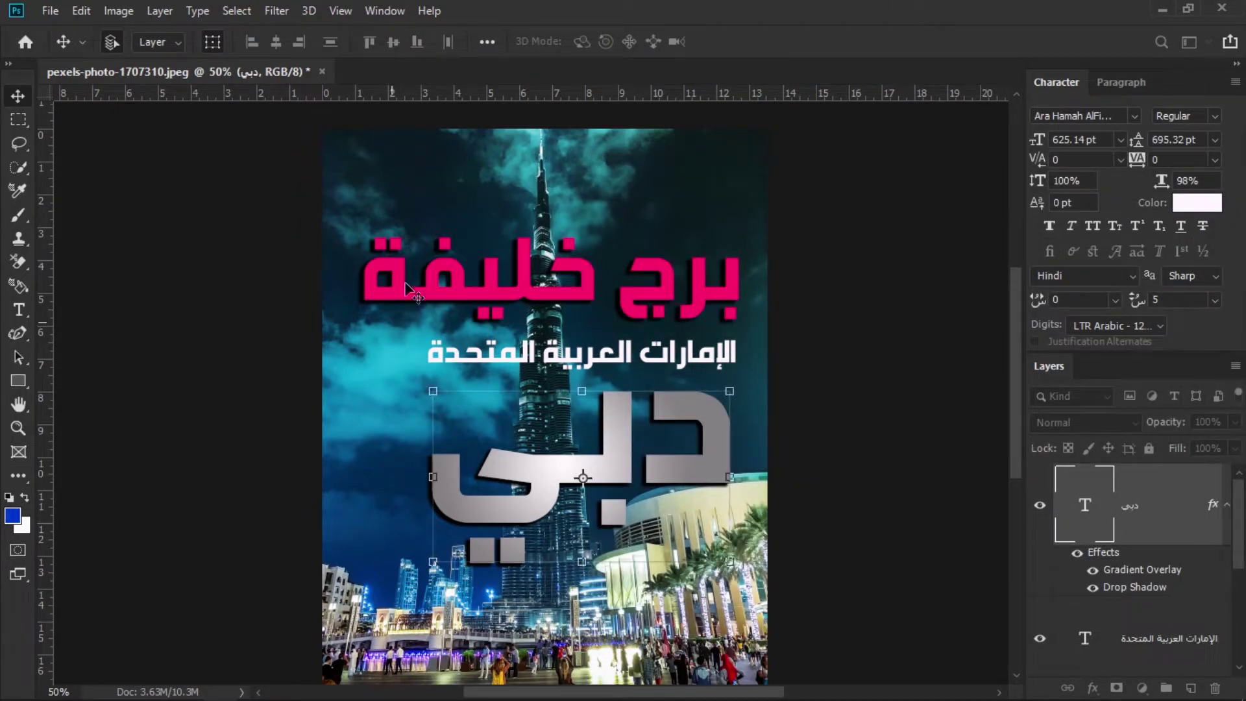
- Hide the panels and zoom in to view the finished poster
{"action": "key", "text": "ctrl+t"}
{"action": "key", "text": "Tab"}
{"action": "key", "text": "ctrl+equal"}
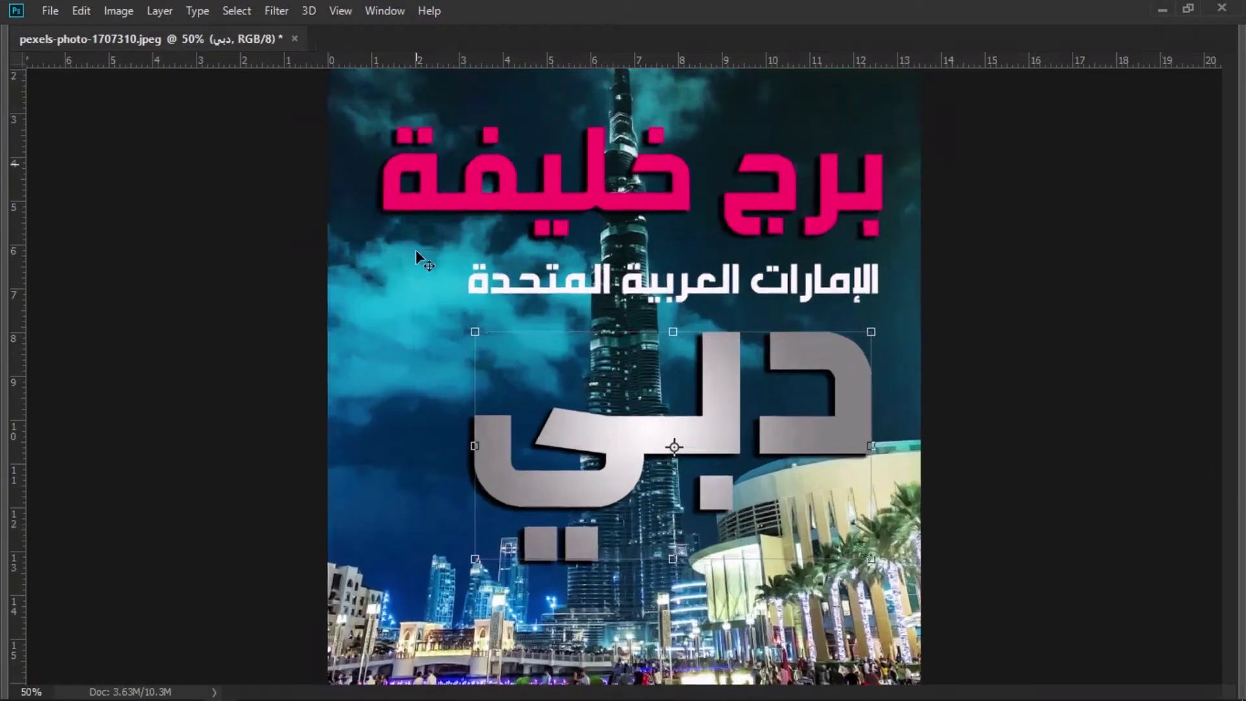
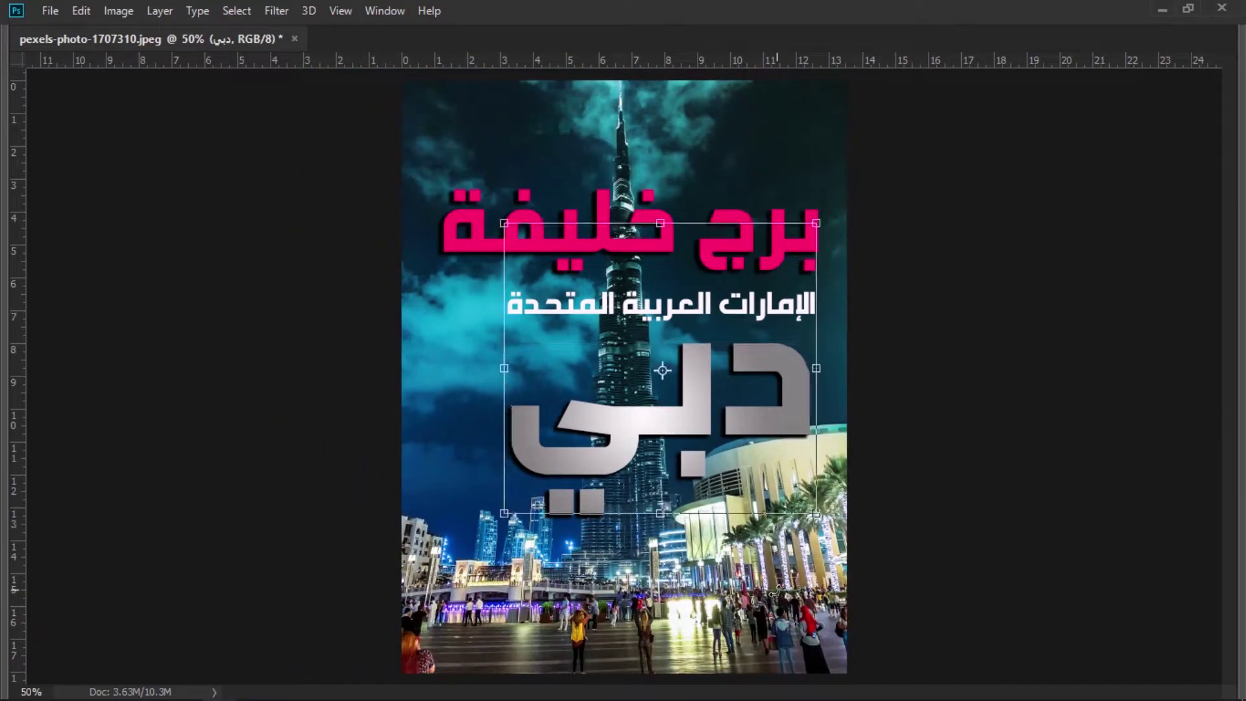
- Apply the دبي title resize and start transforming the Layer 0 copy photo layer
{"action": "key", "text": "Return"}
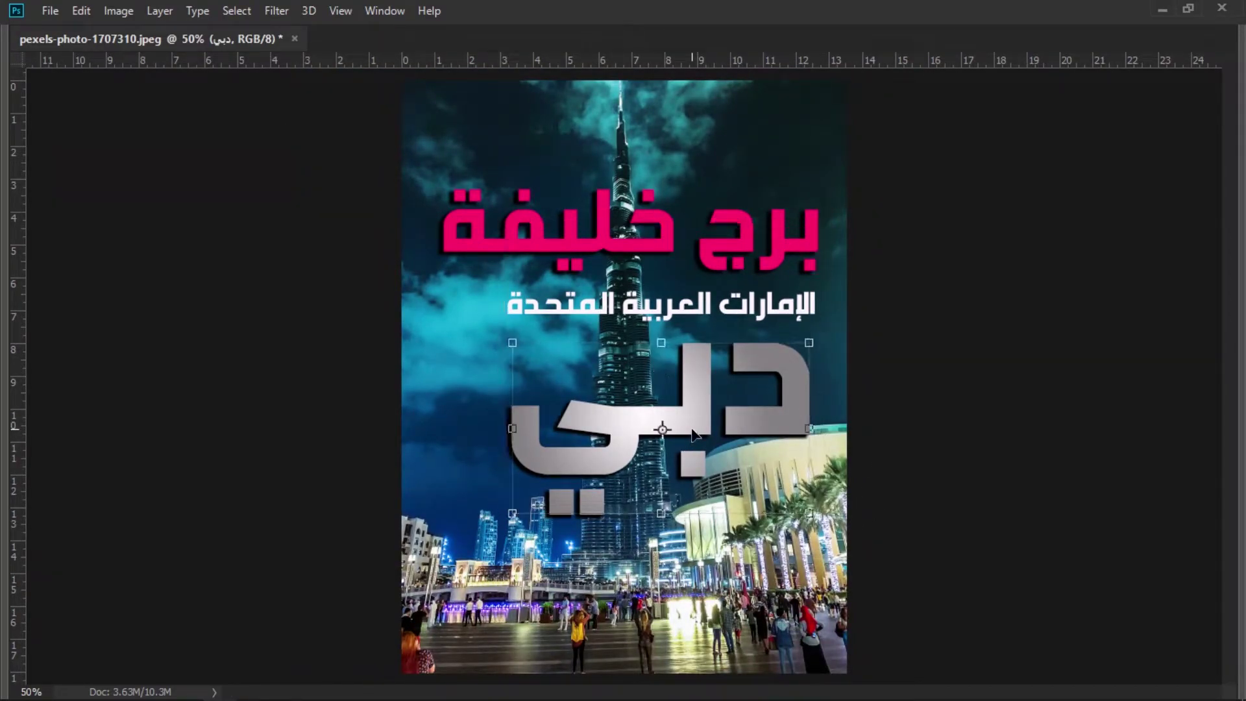
{"action": "left_click", "coordinate": [656, 582]}
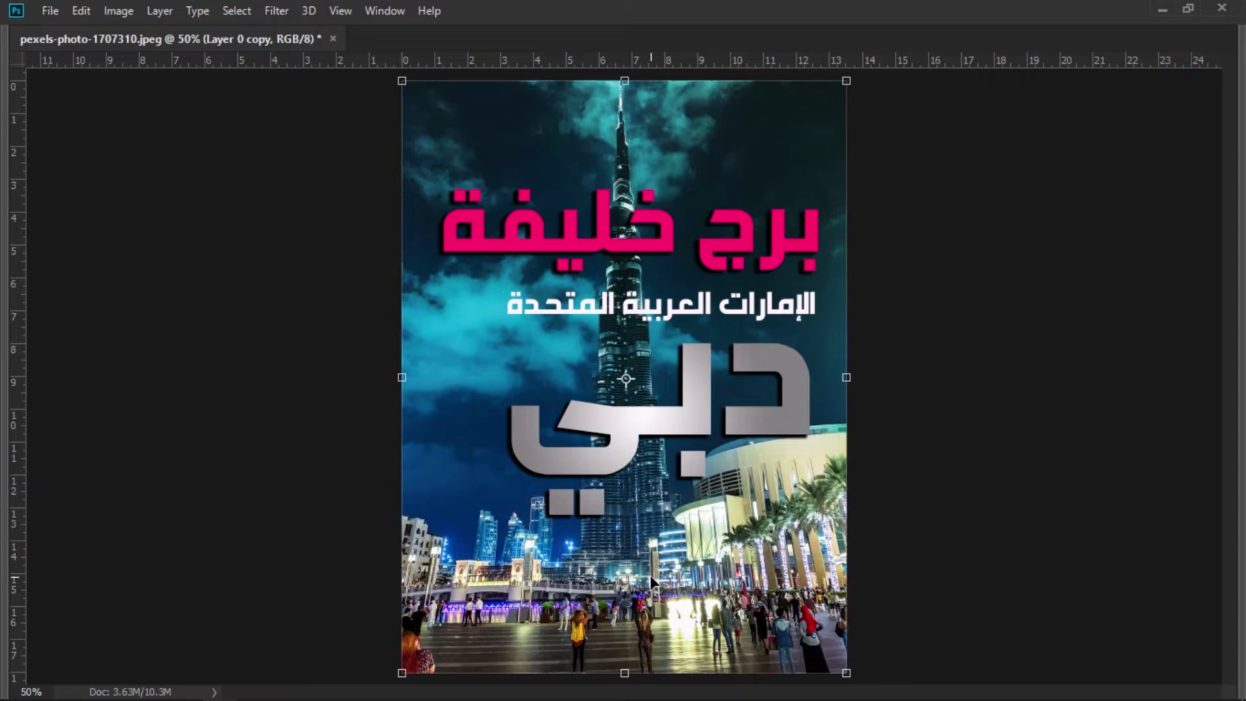
{"action": "left_click", "coordinate": [657, 443]}
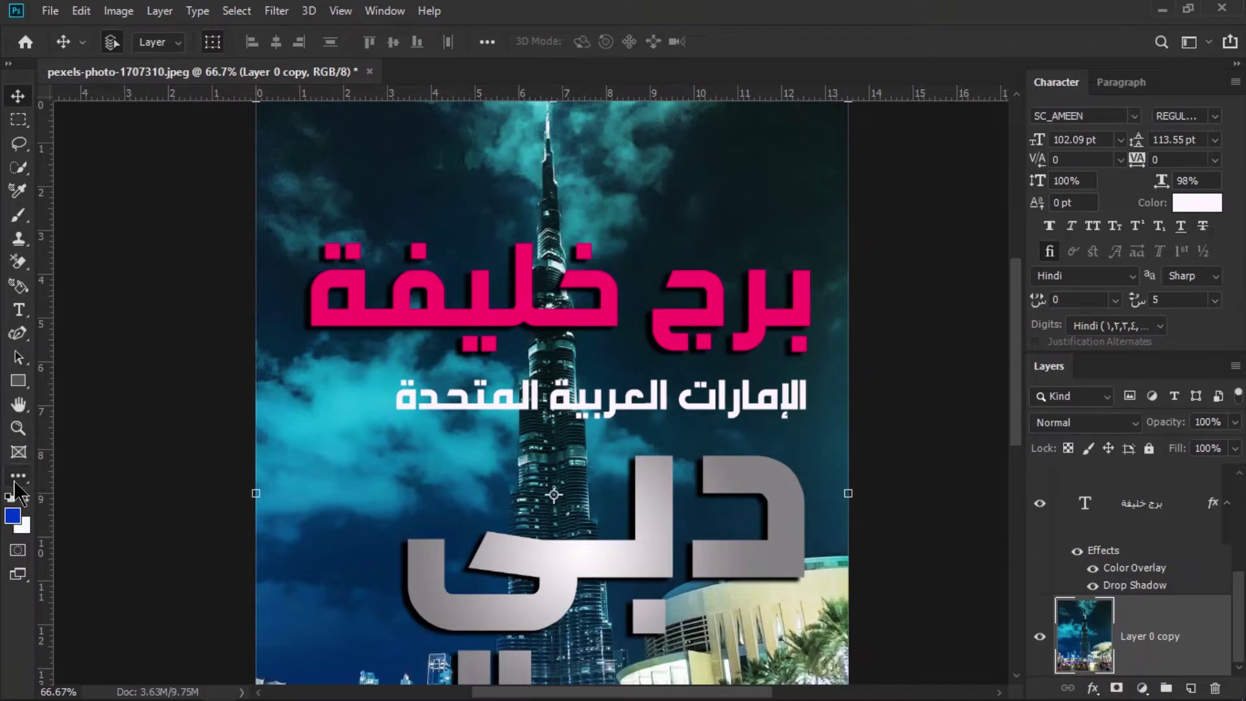
{"action": "left_click", "coordinate": [1135, 116]}
{"action": "key", "text": "Down"}
{"action": "key", "text": "Down"}
{"action": "key", "text": "Down"}
{"action": "key", "text": "Down"}
{"action": "key", "text": "Down"}
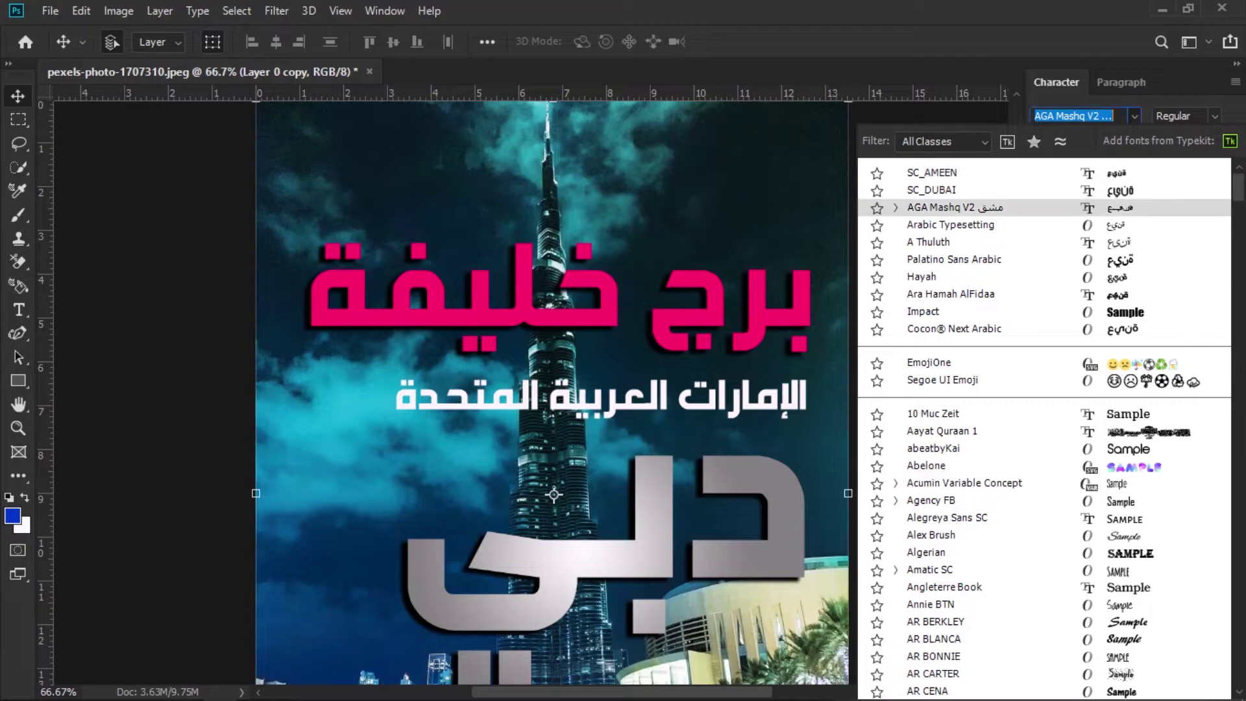
{"action": "left_click_drag", "start_coordinate": [1240, 200], "coordinate": [1240, 620]}
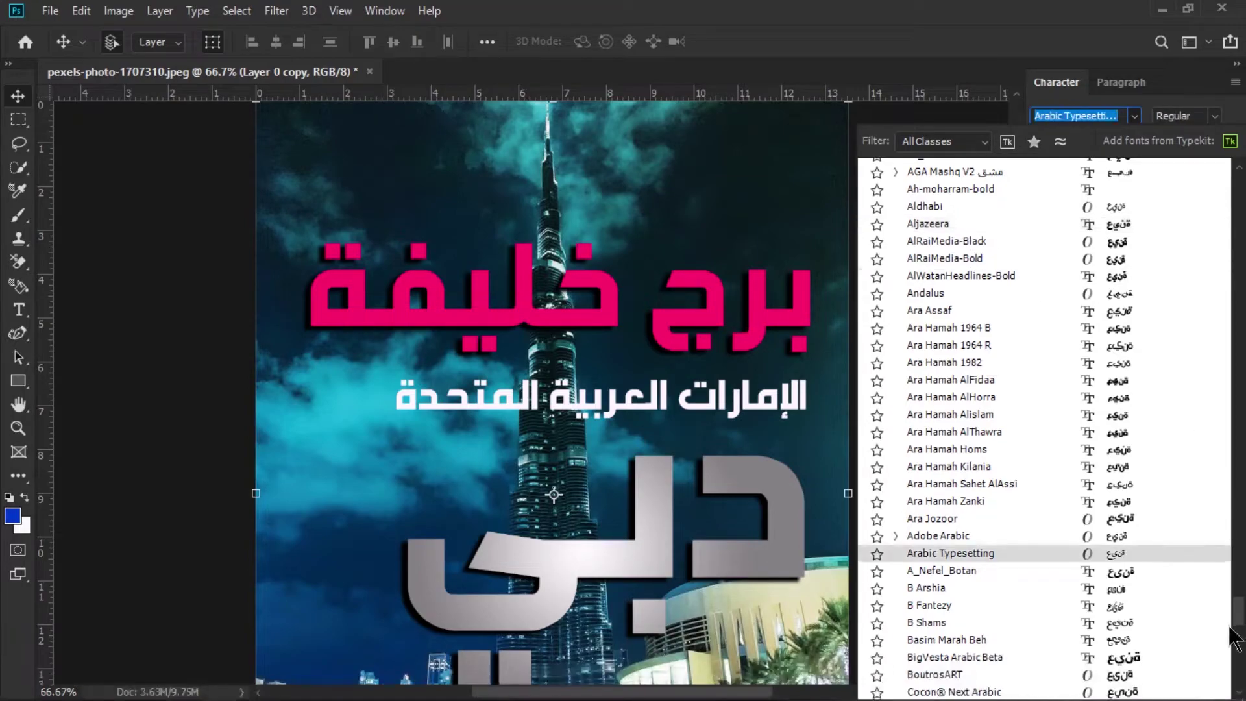
{"action": "scroll", "coordinate": [928, 622], "scroll_direction": "up", "scroll_amount": 10}
{"action": "scroll", "coordinate": [1039, 428], "scroll_direction": "up", "scroll_amount": 15}
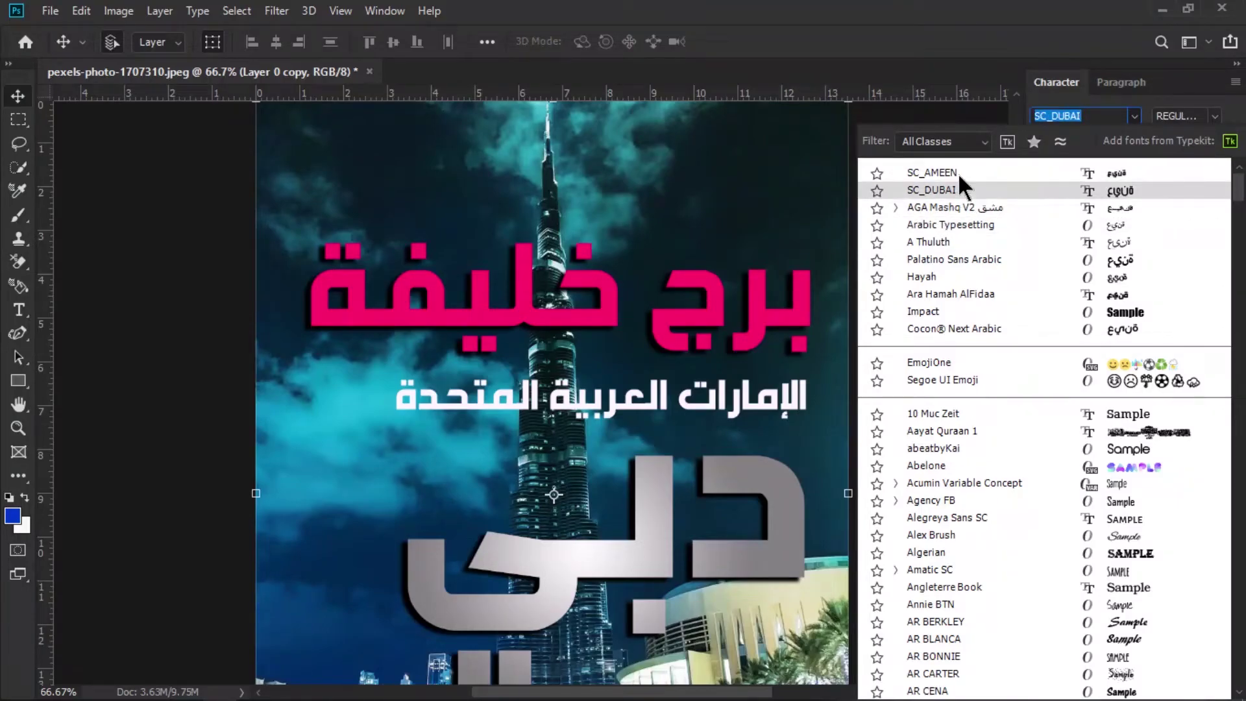
{"action": "left_click", "coordinate": [929, 174]}
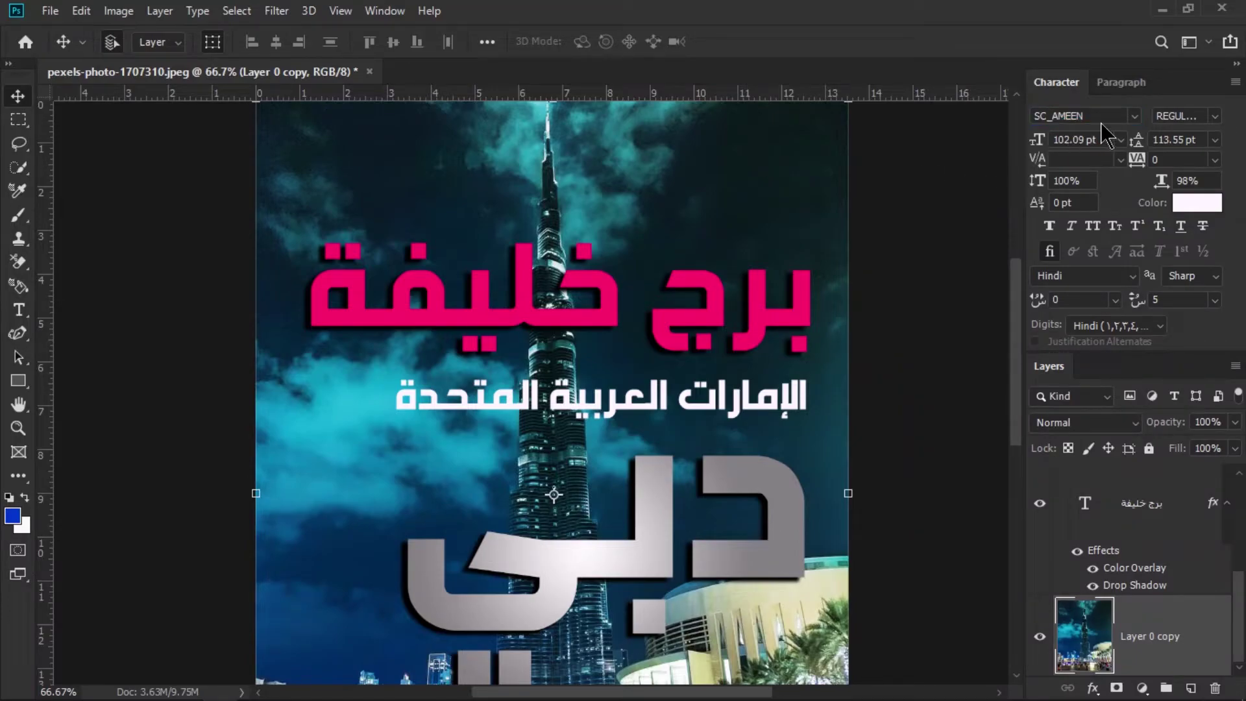
- Type a new white اكسبو2020 text line at the top right using Hindi digits
{"action": "left_click", "coordinate": [19, 310]}
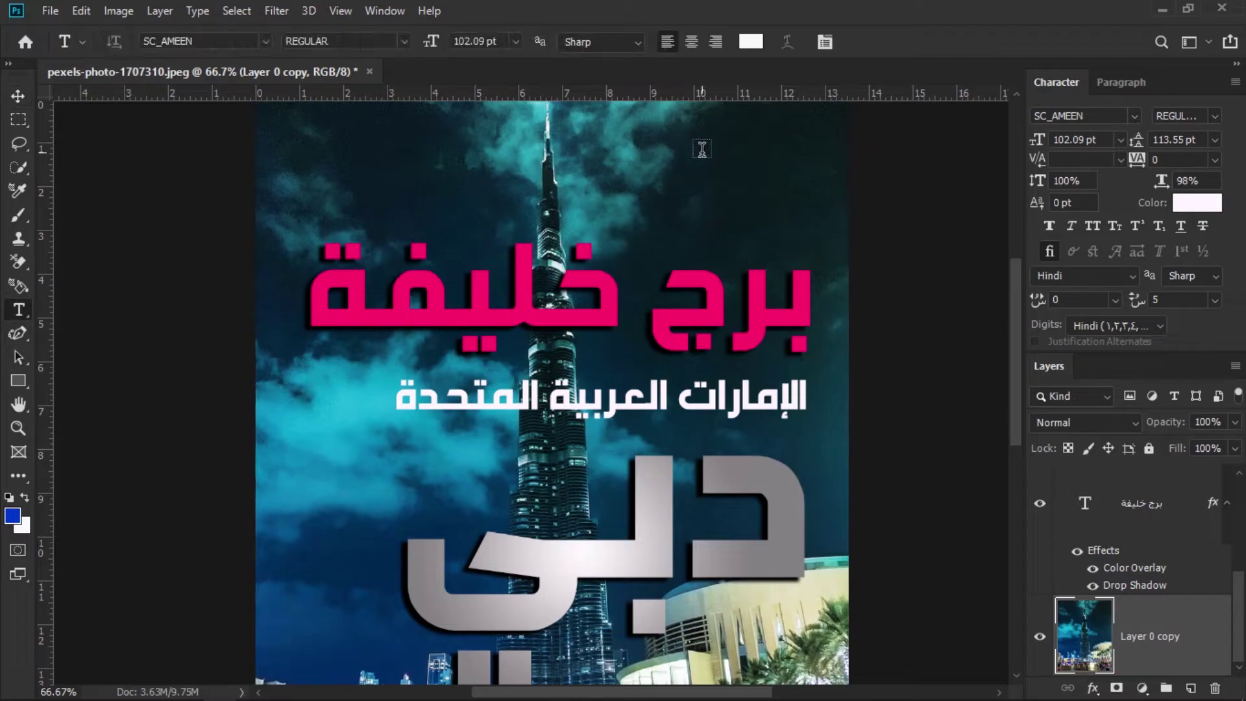
{"action": "left_click", "coordinate": [743, 236]}
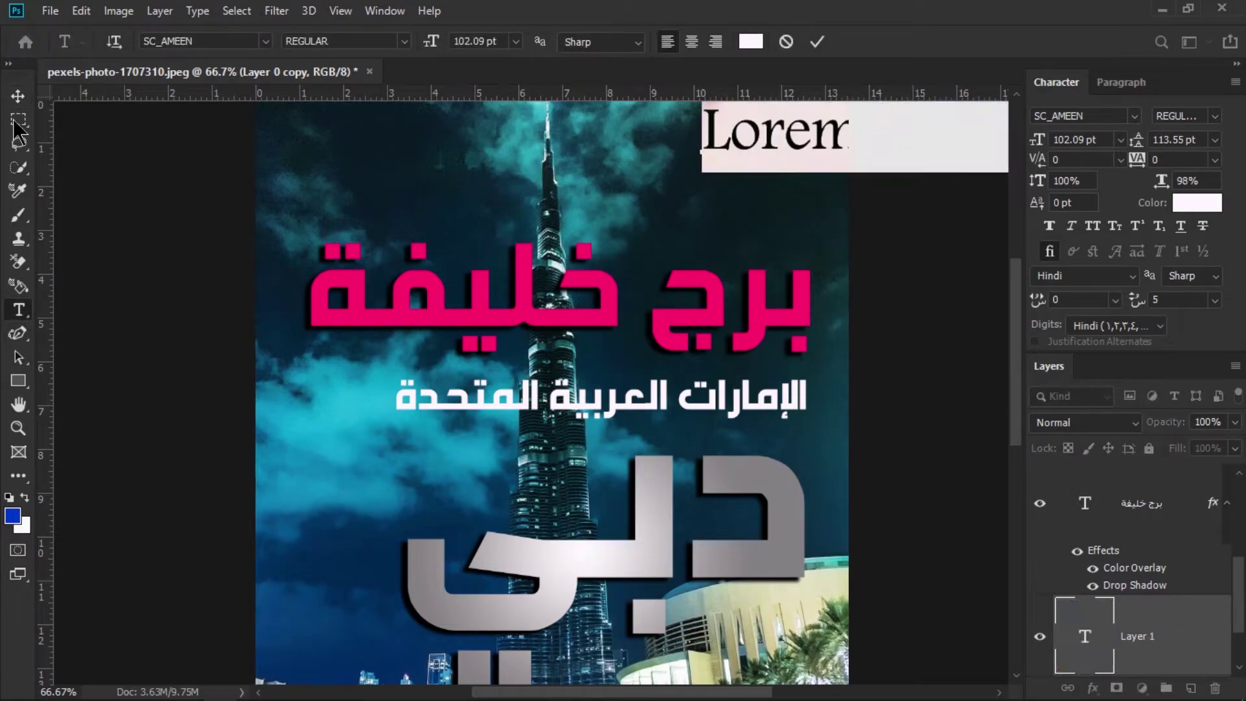
{"action": "type", "text": "اس"}
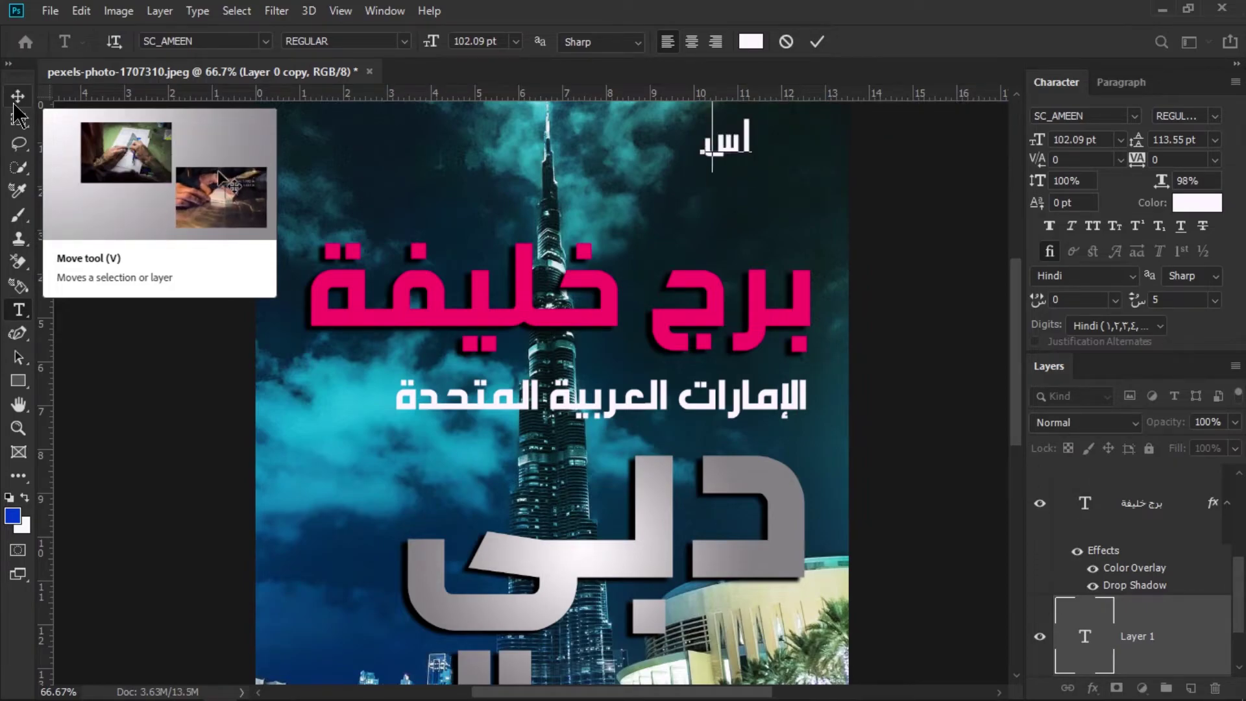
{"action": "key", "text": "BackSpace"}
{"action": "type", "text": "كسب"}
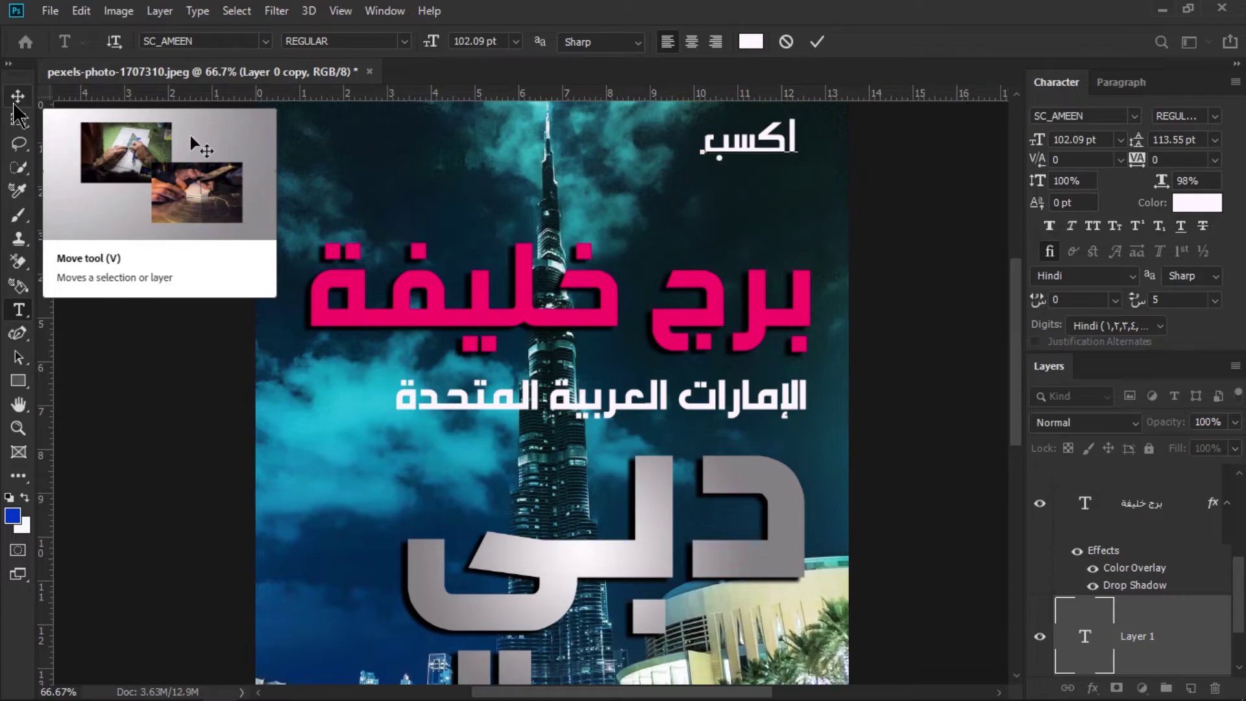
{"action": "type", "text": "و"}
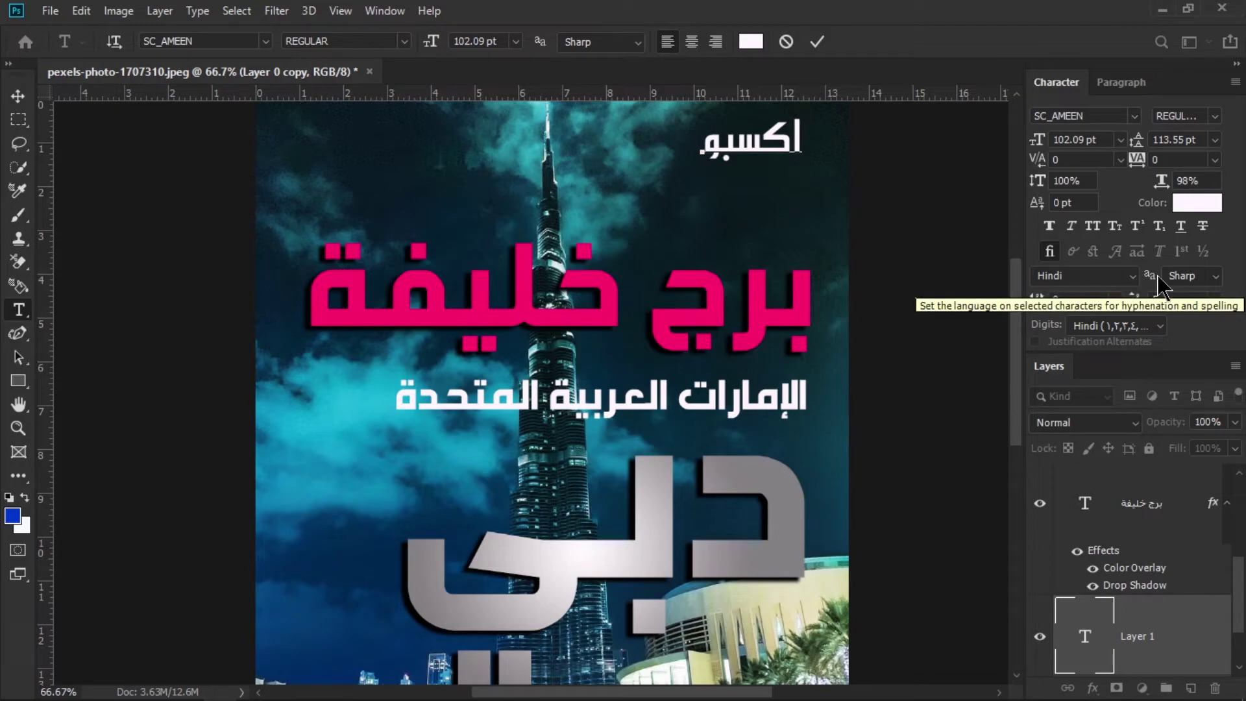
{"action": "left_click", "coordinate": [1159, 326]}
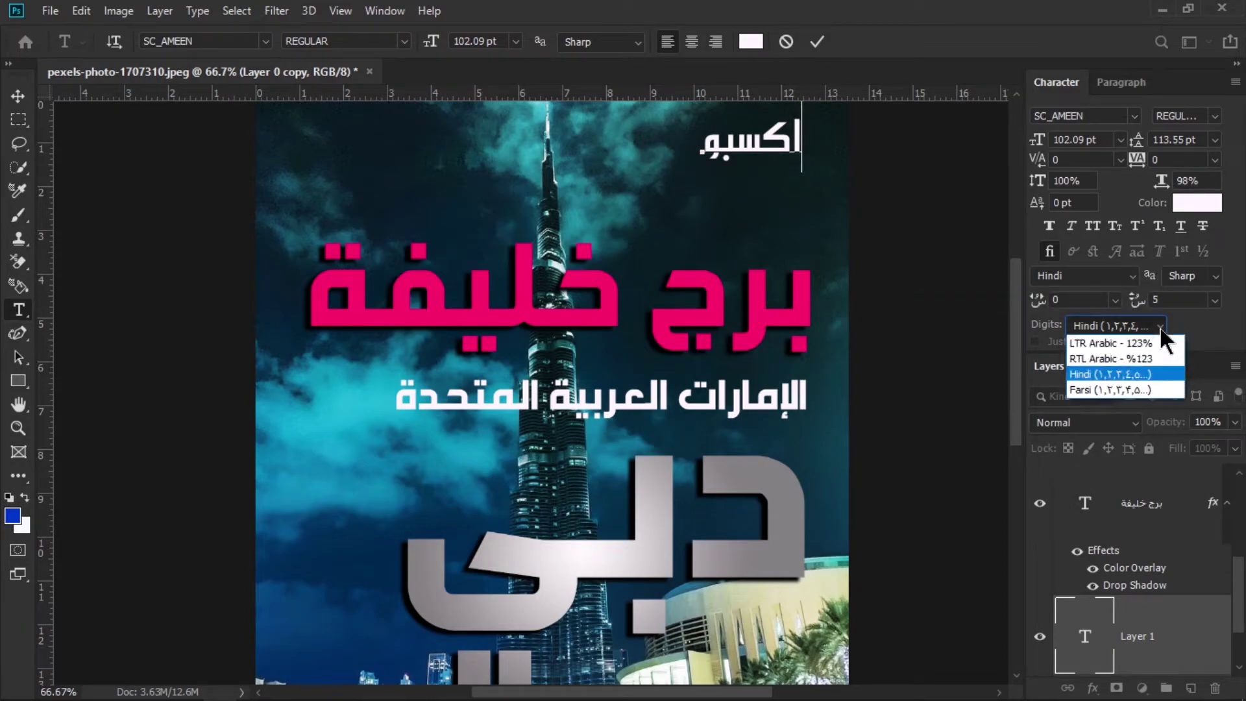
{"action": "left_click", "coordinate": [1150, 379]}
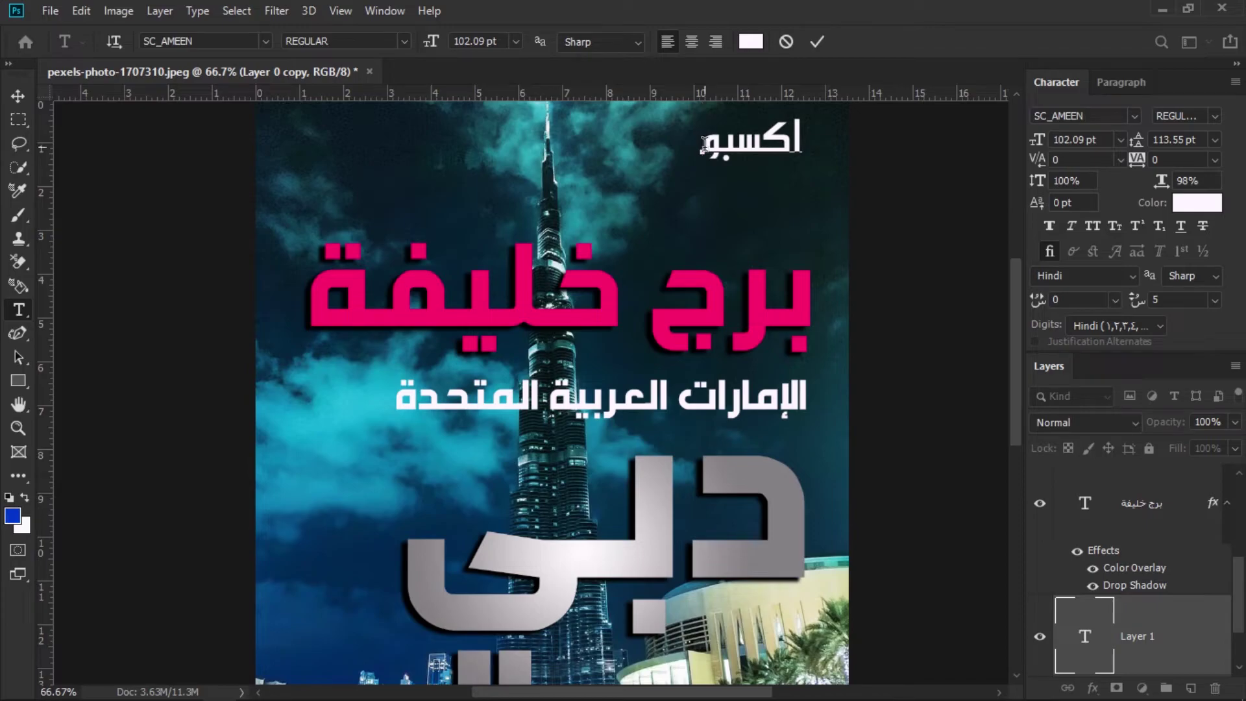
{"action": "type", "text": "2020"}
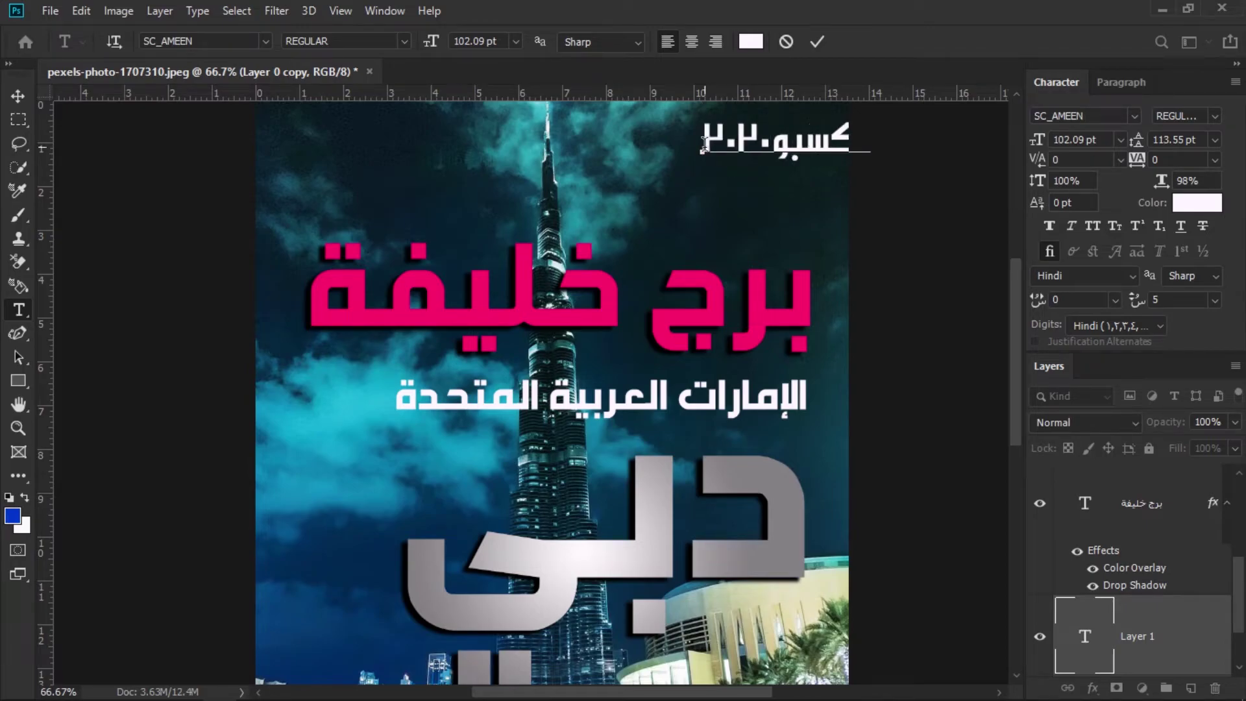
- Move the اكسبو2020 line to sit just above the pink برج خليفة title
{"action": "left_click", "coordinate": [18, 96]}
{"action": "left_click_drag", "start_coordinate": [812, 154], "coordinate": [748, 239]}
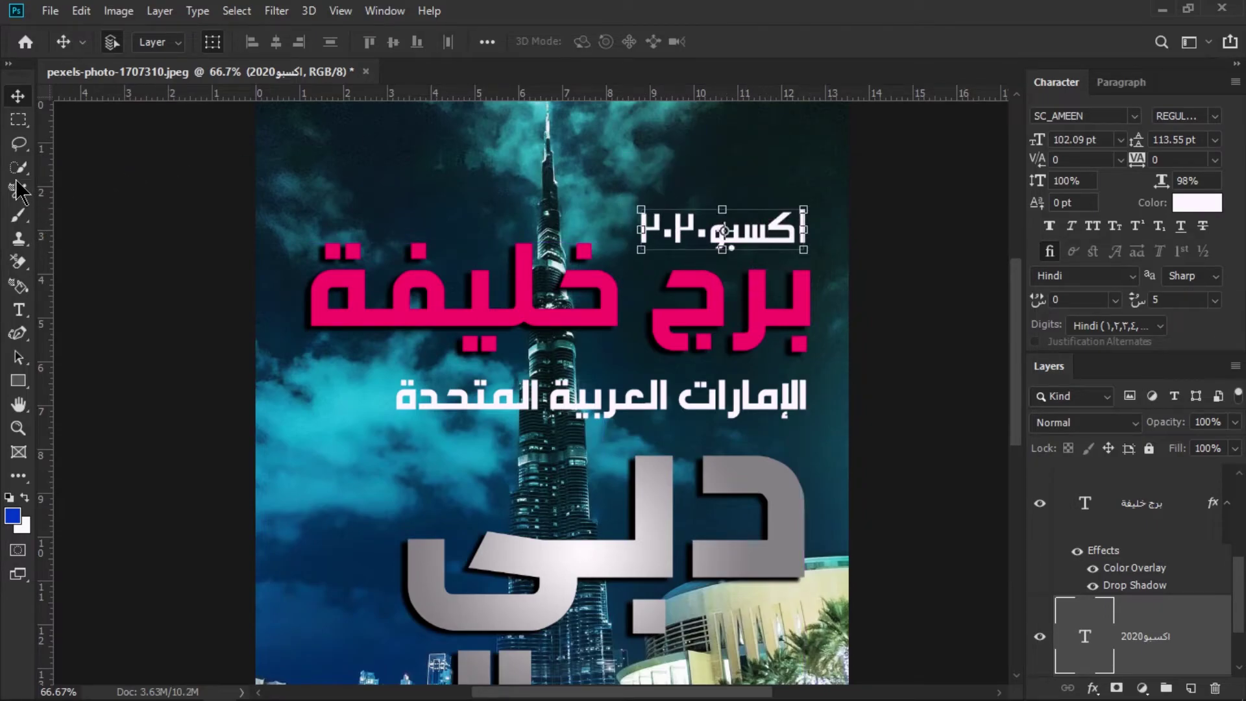
{"action": "left_click", "coordinate": [18, 310]}
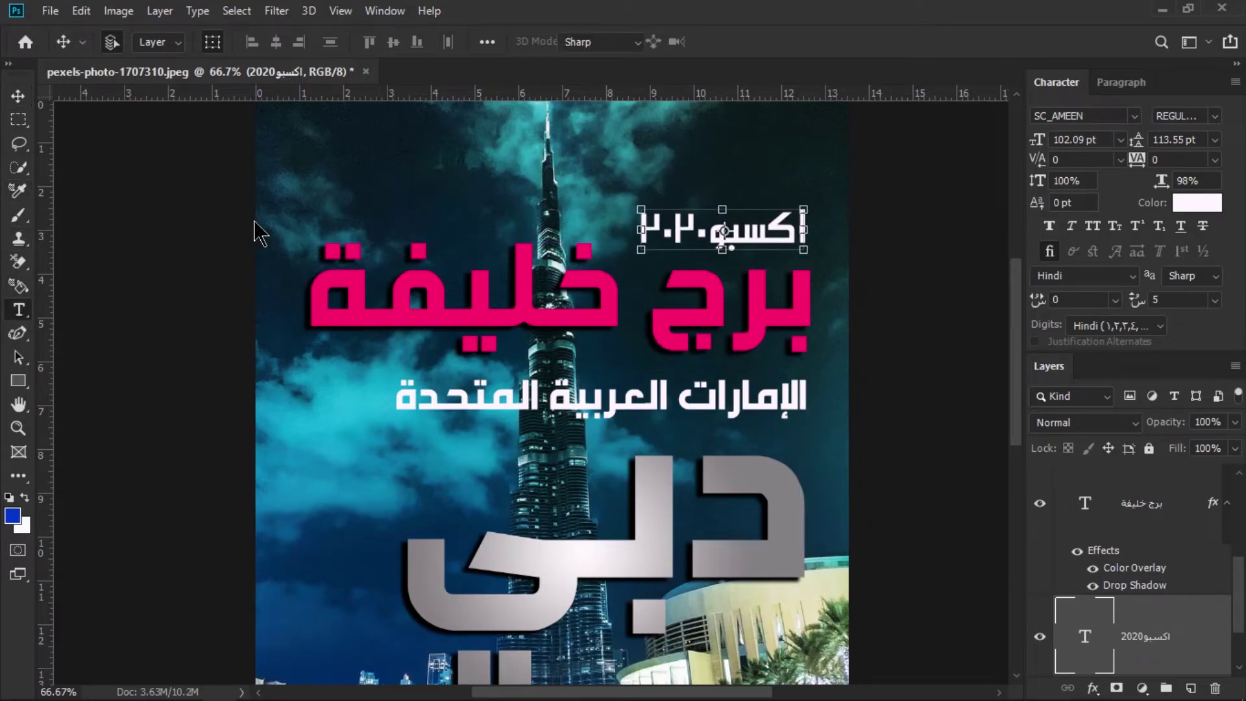
- Add a white line with the phone number headed by موبايل, placed near the poster's top left
{"action": "left_click", "coordinate": [453, 140]}
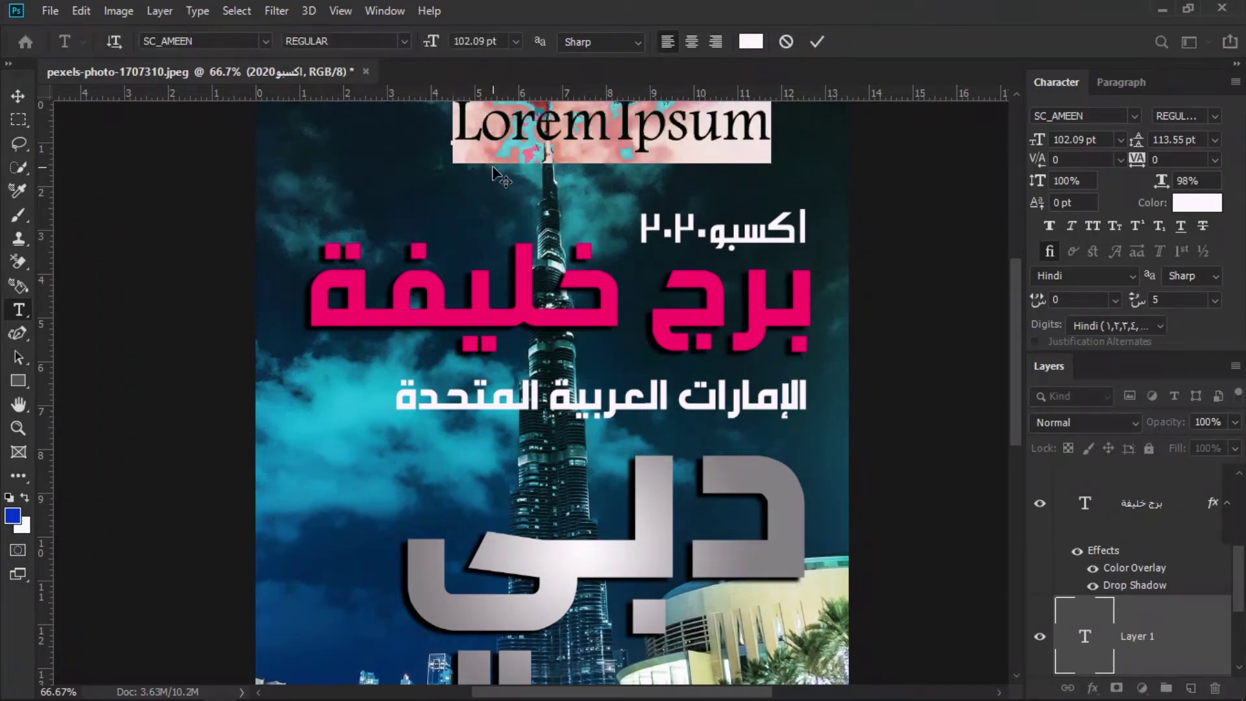
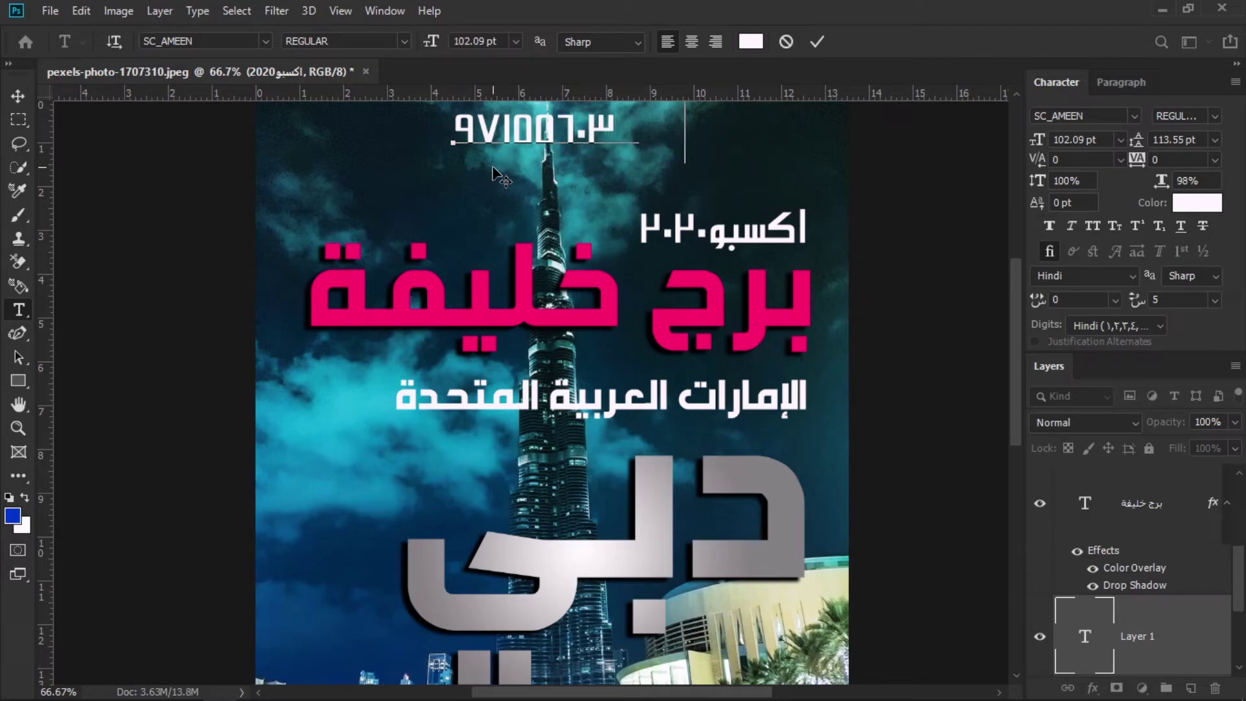
{"action": "left_click", "coordinate": [18, 96]}
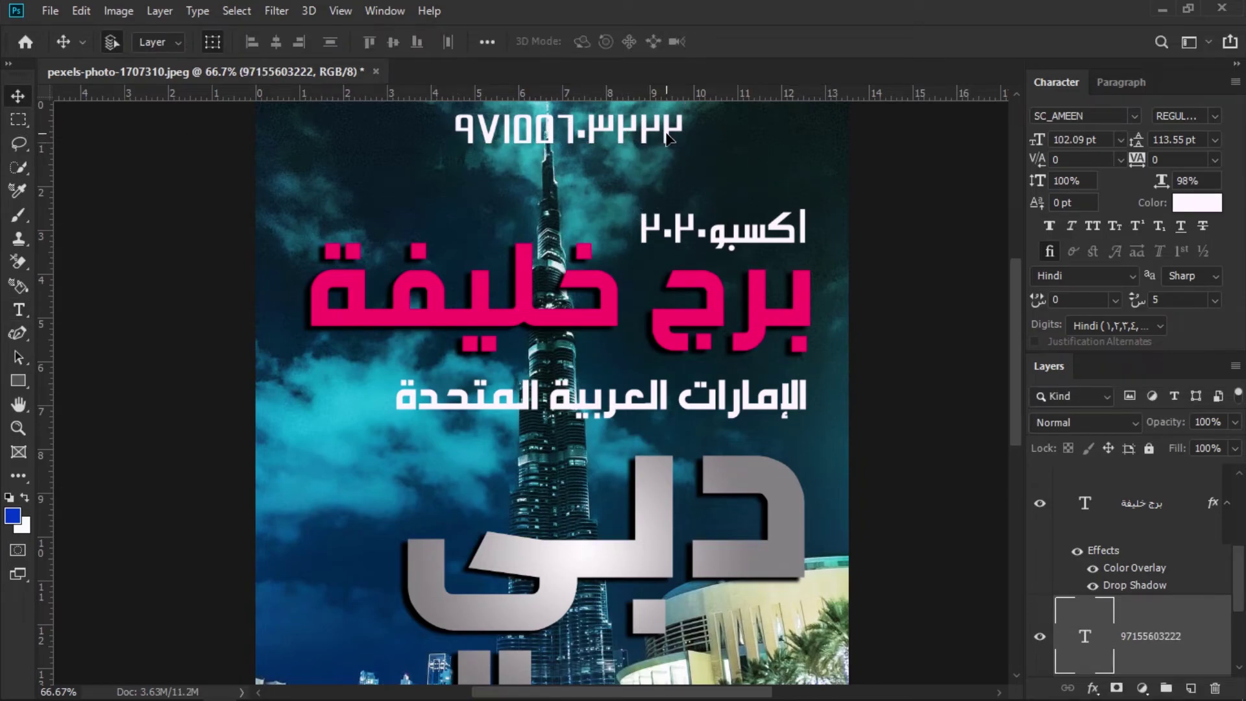
{"action": "key", "text": "t"}
{"action": "left_click", "coordinate": [461, 128]}
{"action": "type", "text": "م"}
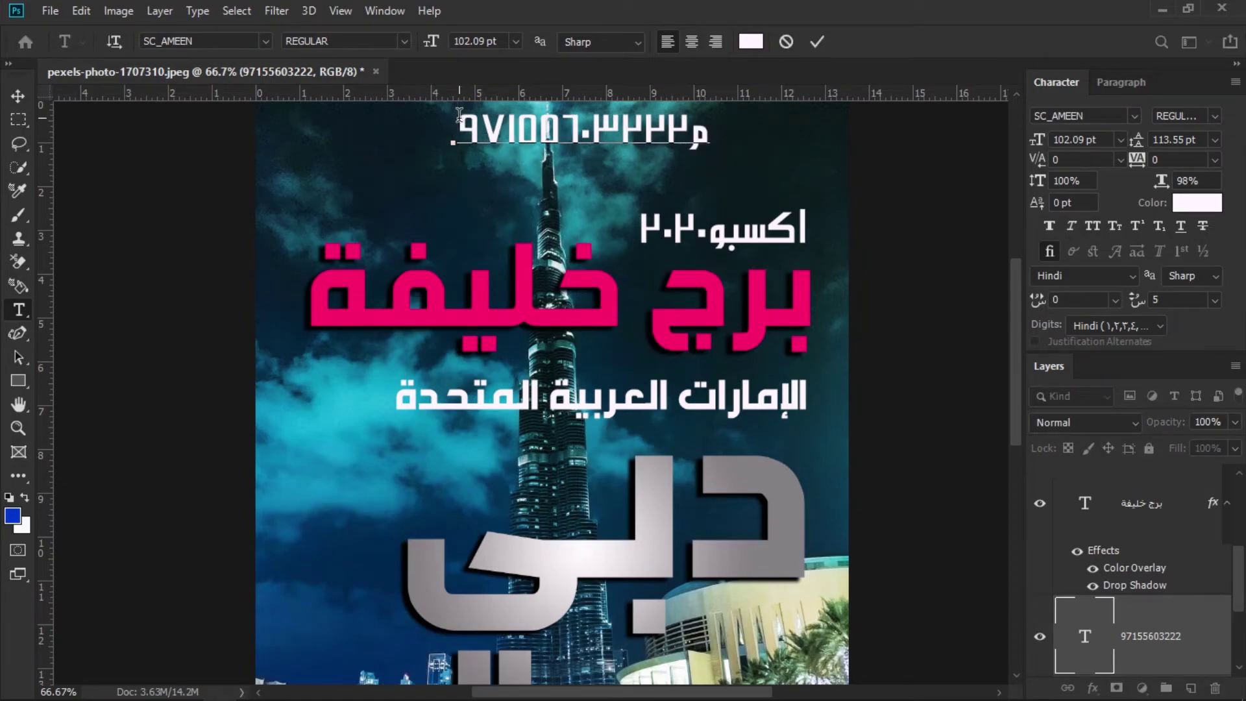
{"action": "type", "text": "وب"}
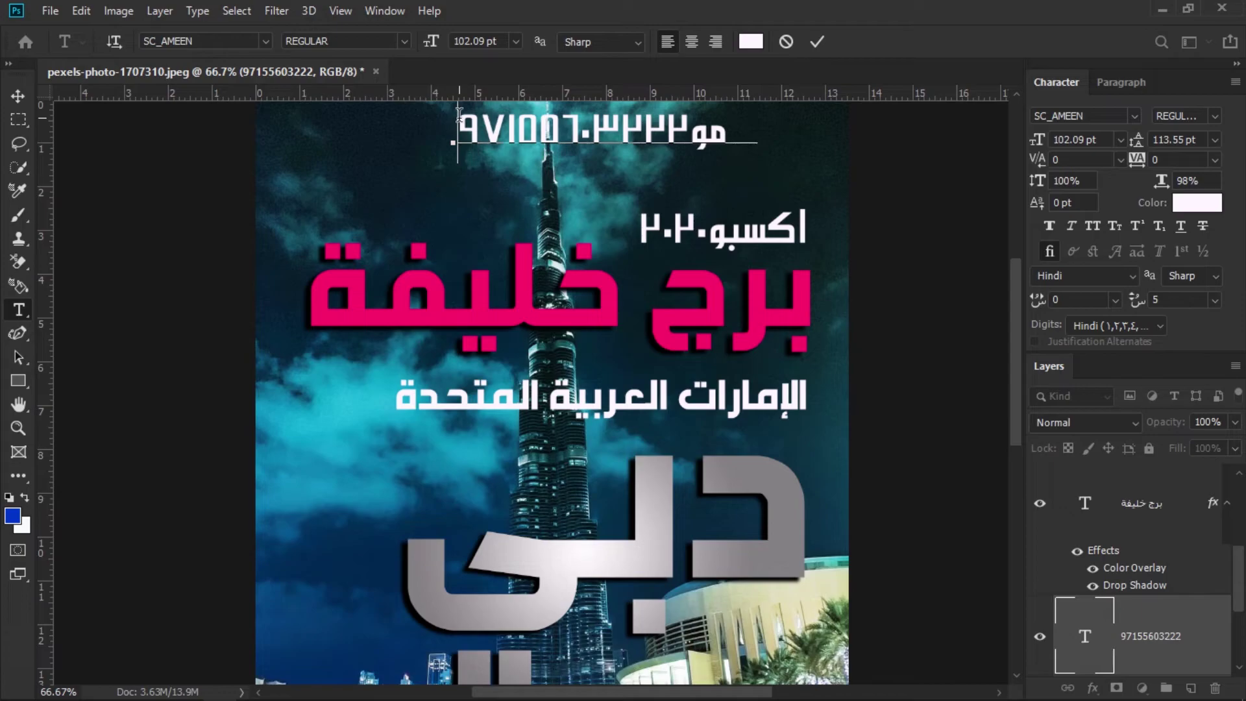
{"action": "type", "text": "ا"}
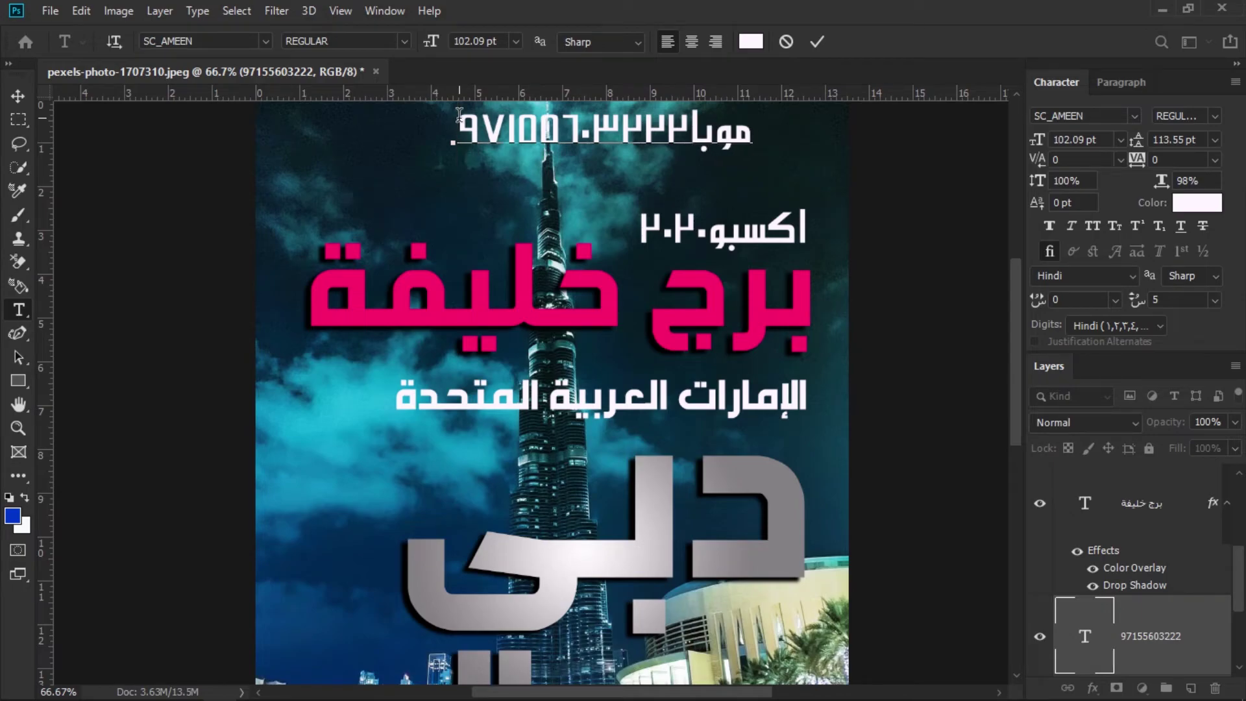
{"action": "type", "text": "يل"}
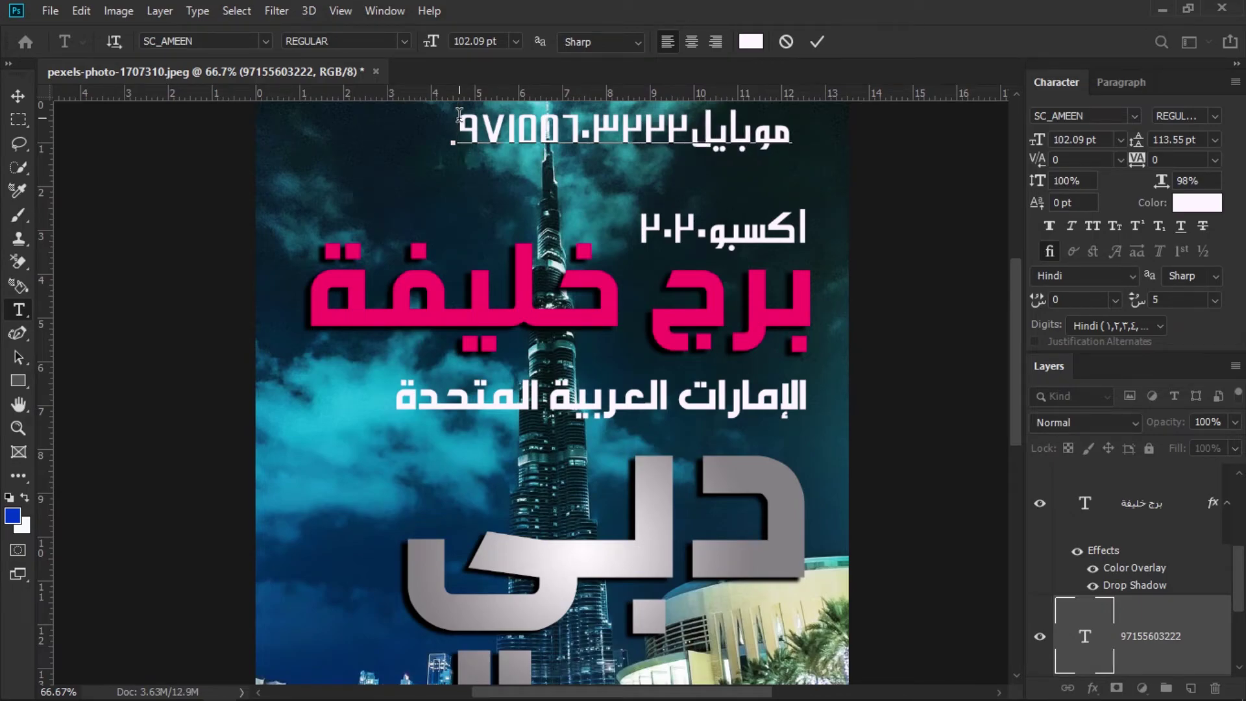
{"action": "left_click", "coordinate": [18, 96]}
{"action": "left_click_drag", "start_coordinate": [740, 130], "coordinate": [533, 140]}
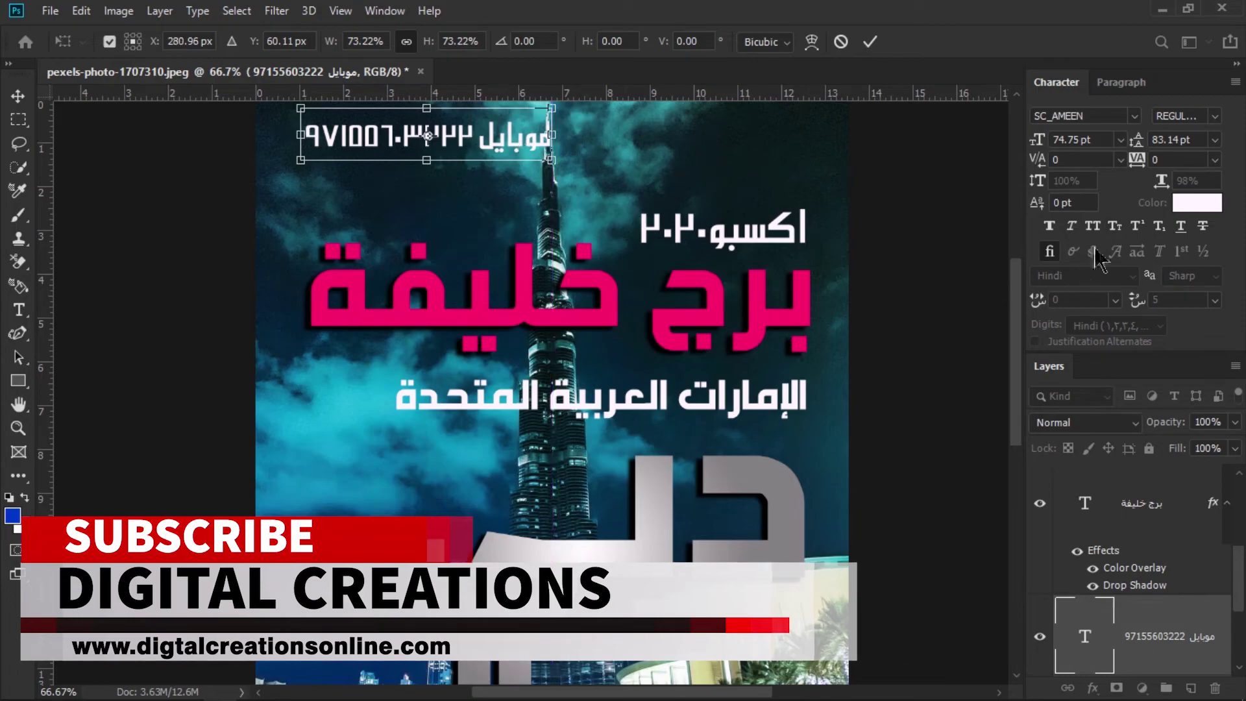
- Apply the phone-line resize and set the Expo 2020 text to Univers Next Arabic
{"action": "key", "text": "Return"}
{"action": "left_click", "coordinate": [740, 235]}
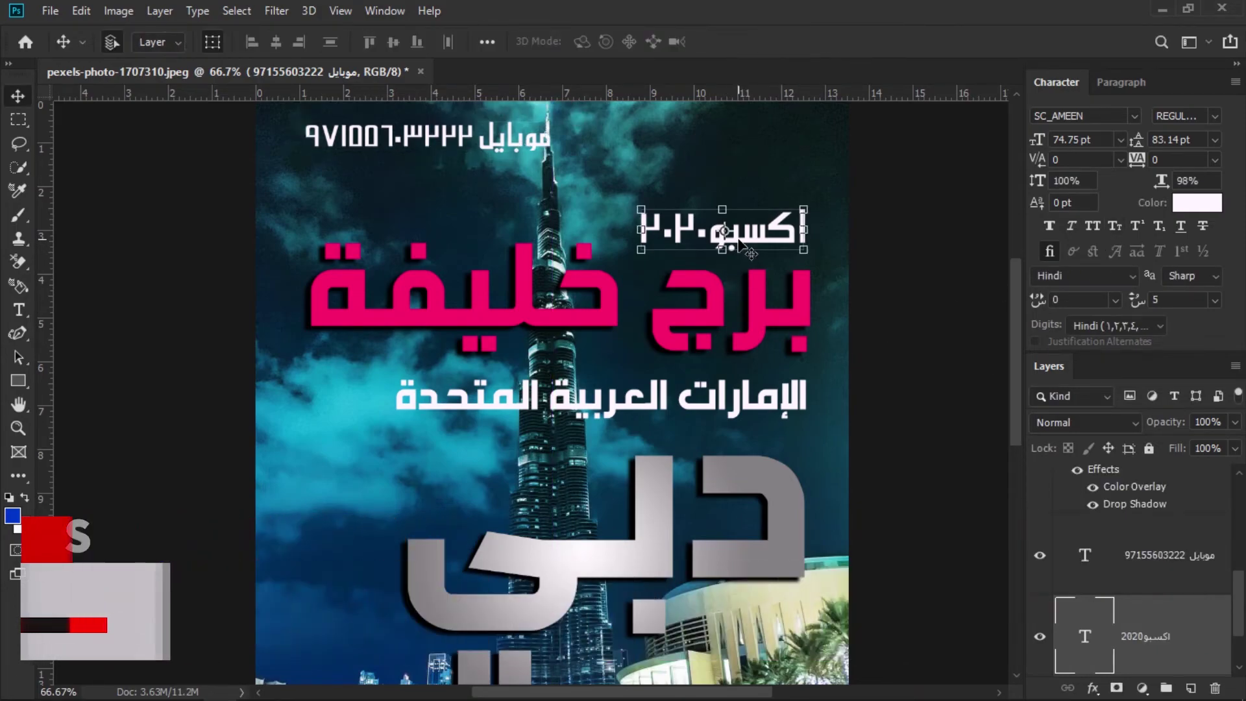
{"action": "left_click", "coordinate": [1136, 118]}
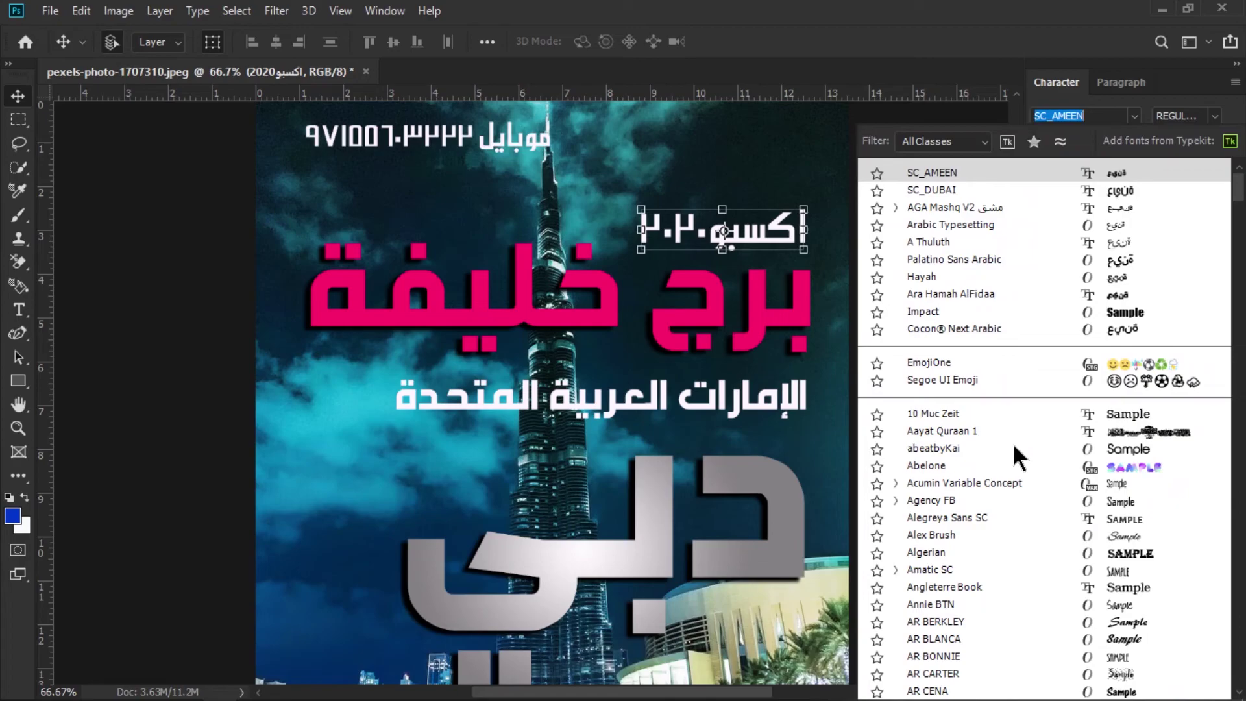
{"action": "left_click_drag", "start_coordinate": [1238, 192], "coordinate": [1227, 694]}
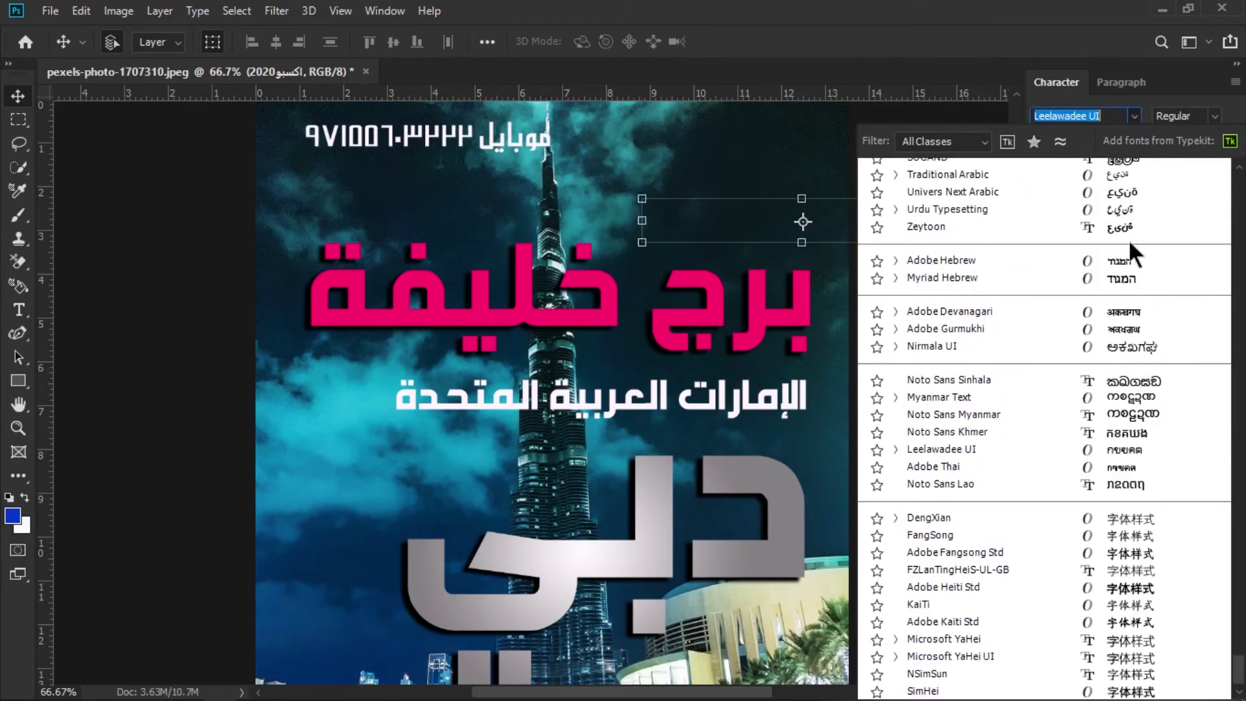
{"action": "left_click", "coordinate": [1125, 192]}
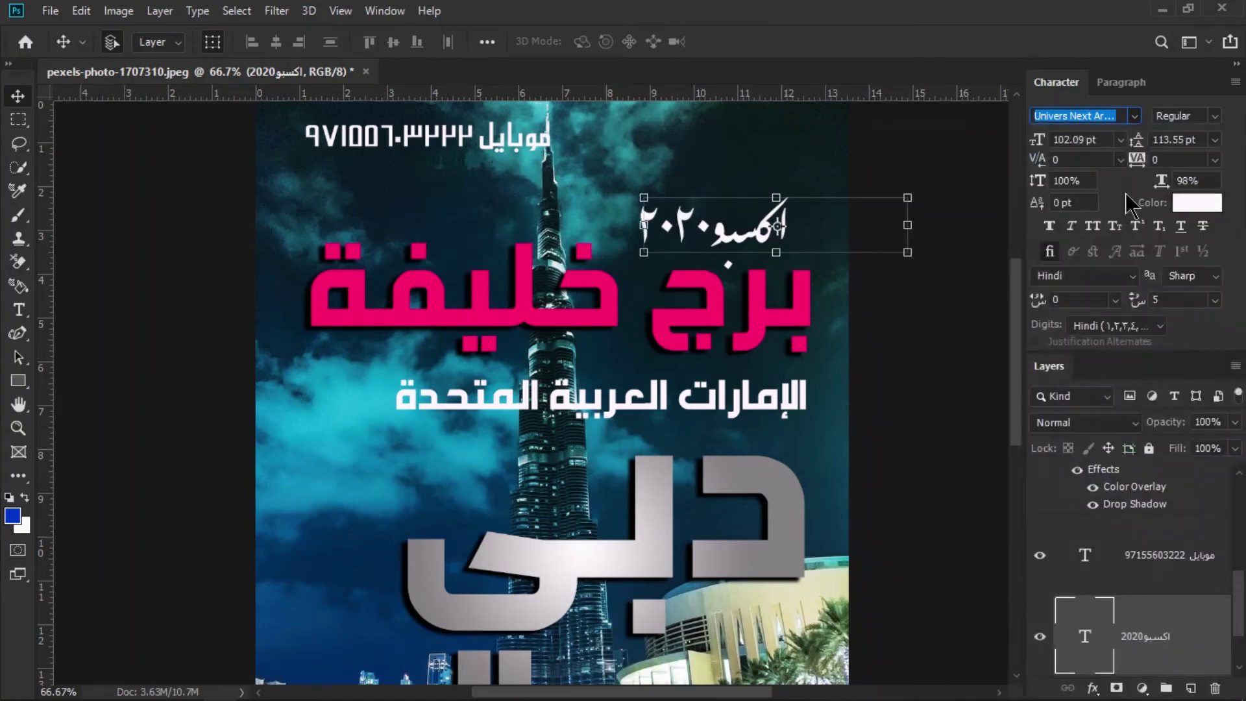
- Shift the Expo 2020 line right above the title and preview the poster at 100%
{"action": "left_click_drag", "start_coordinate": [691, 242], "coordinate": [729, 243]}
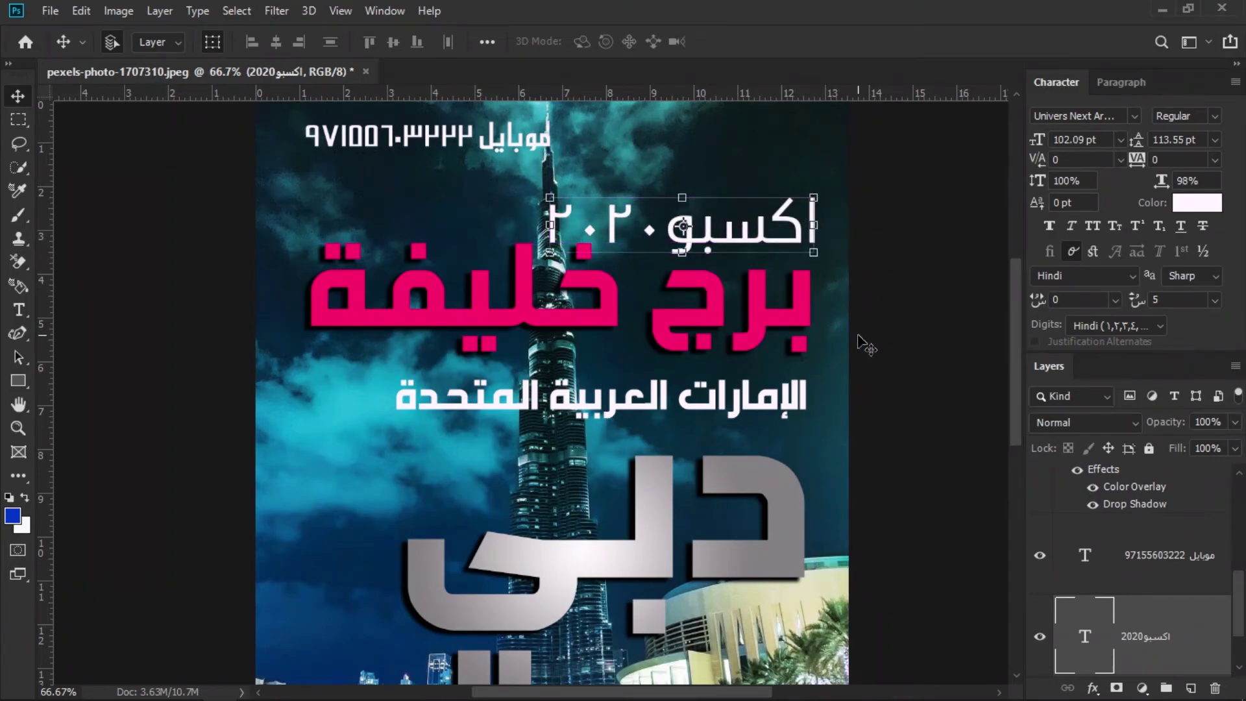
{"action": "key", "text": "Tab"}
{"action": "key", "text": "ctrl+1"}
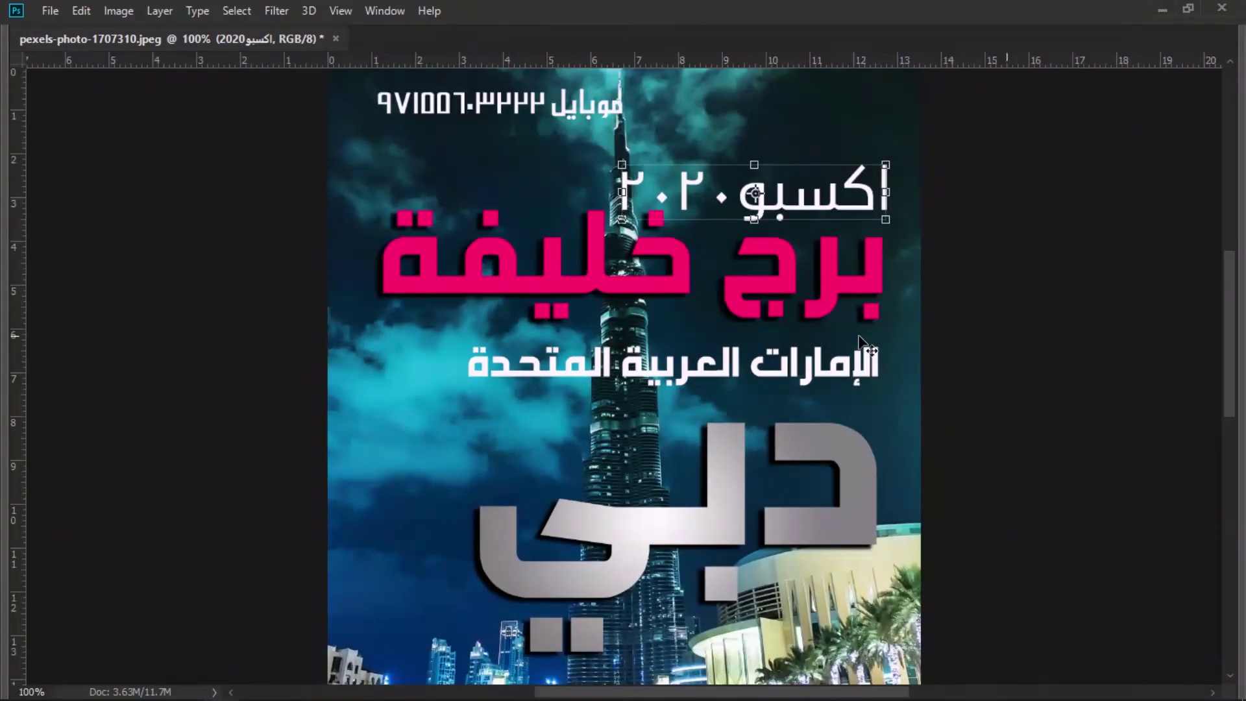
- Nudge the phone-number line and confirm Univers Next Arabic Regular on the 2020 text
{"action": "key", "text": "ctrl+minus"}
{"action": "key", "text": "ctrl+minus"}
{"action": "left_click_drag", "start_coordinate": [564, 123], "coordinate": [530, 108]}
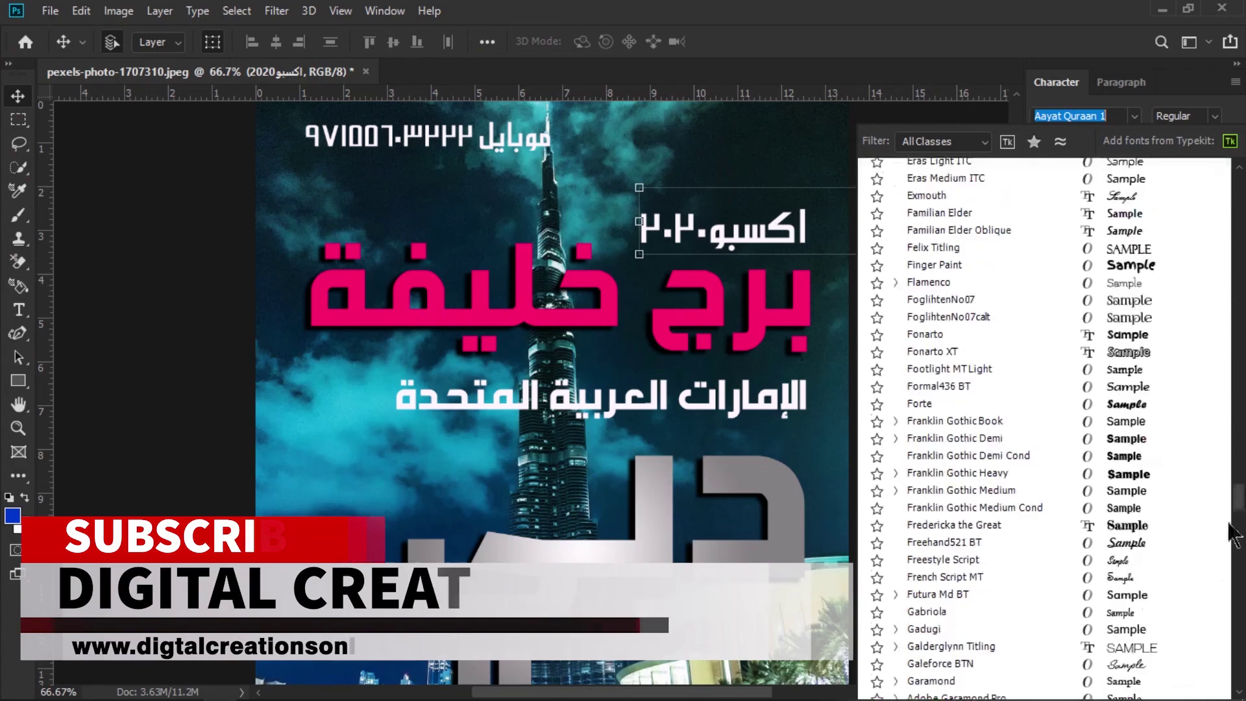
{"action": "scroll", "coordinate": [1231, 525], "scroll_direction": "down", "scroll_amount": 15}
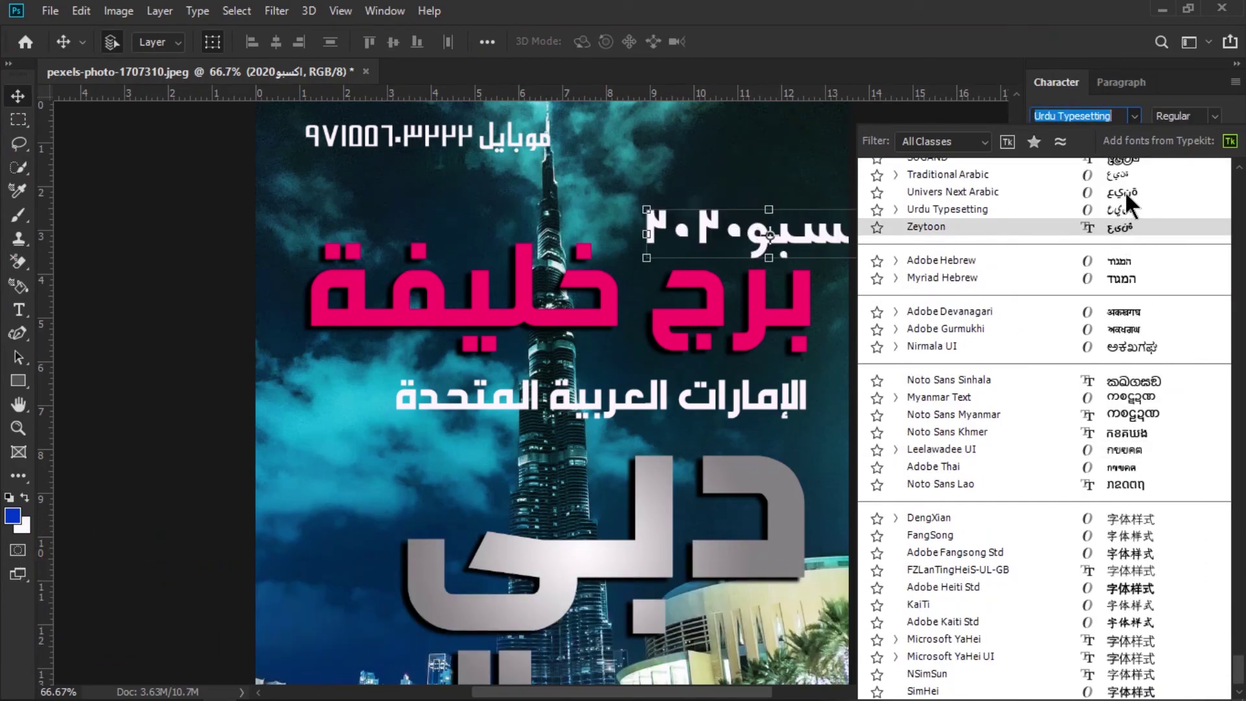
{"action": "left_click", "coordinate": [1125, 192]}
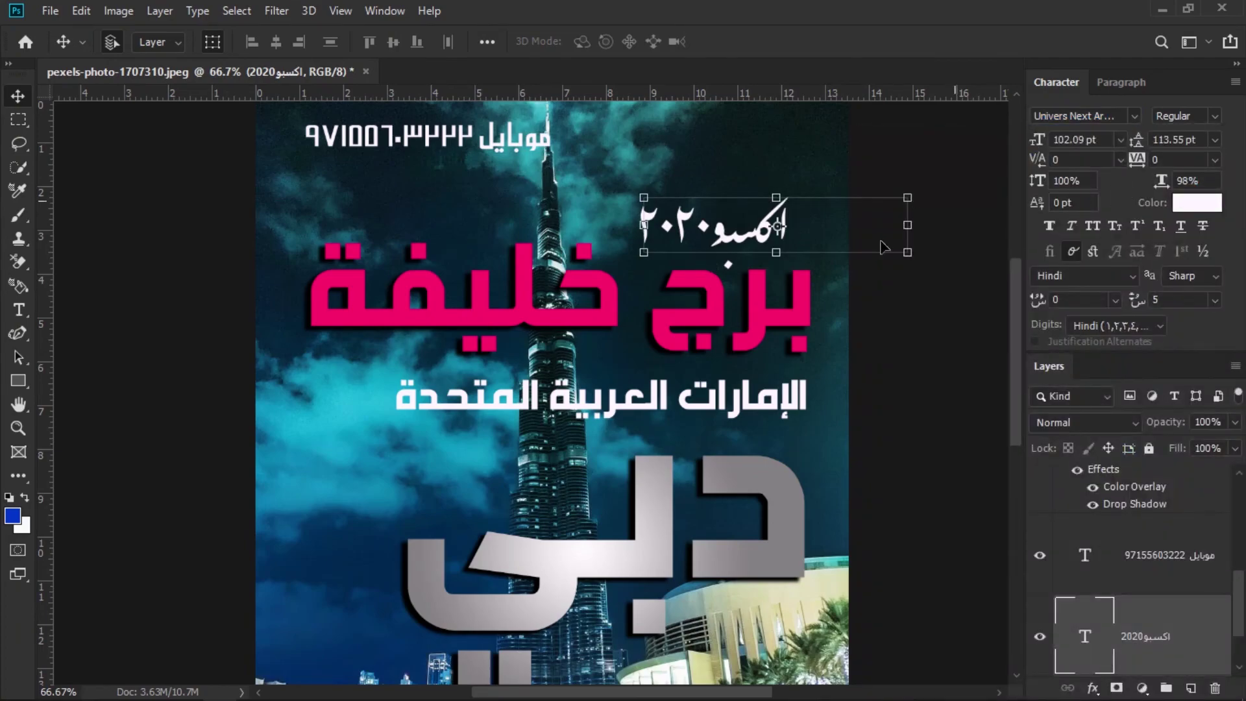